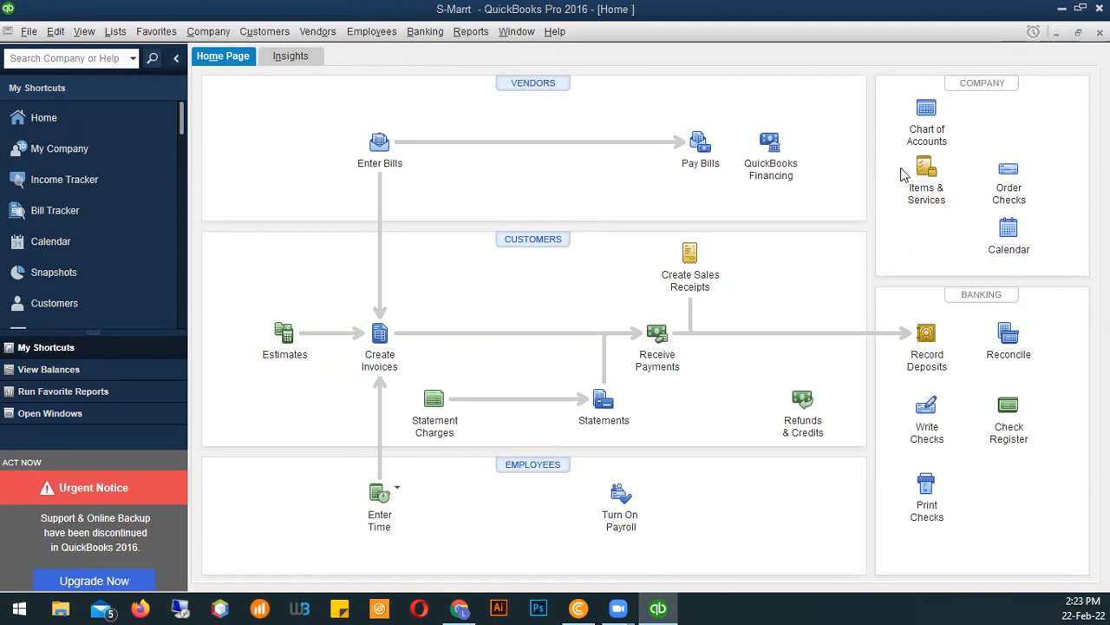
Close the S-Marrt company file
left_click(927, 138)
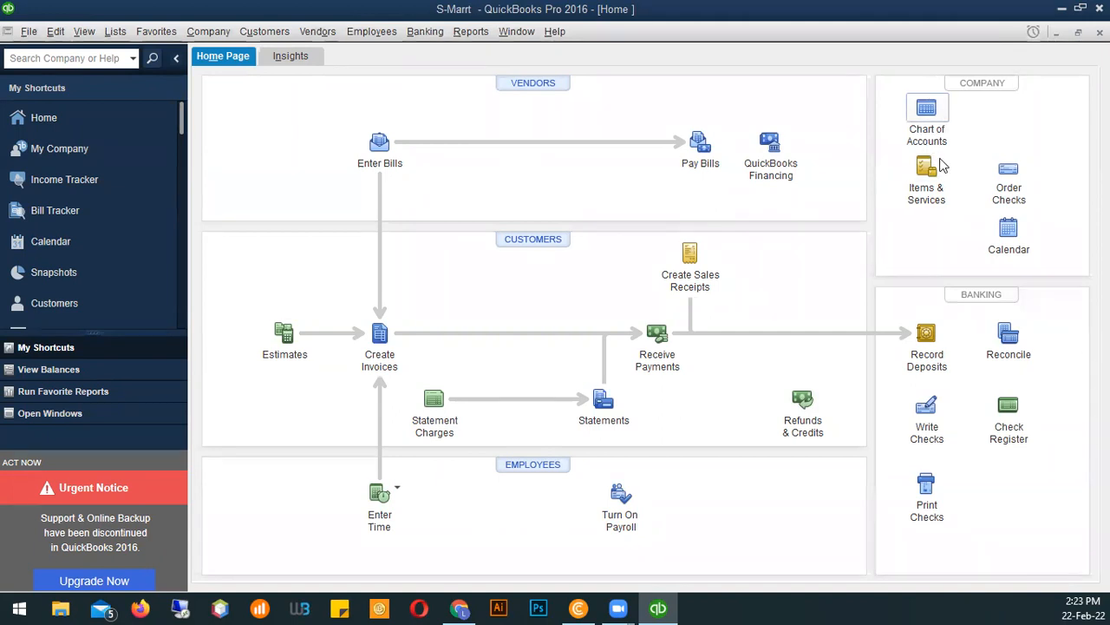
left_click(30, 33)
left_click(59, 139)
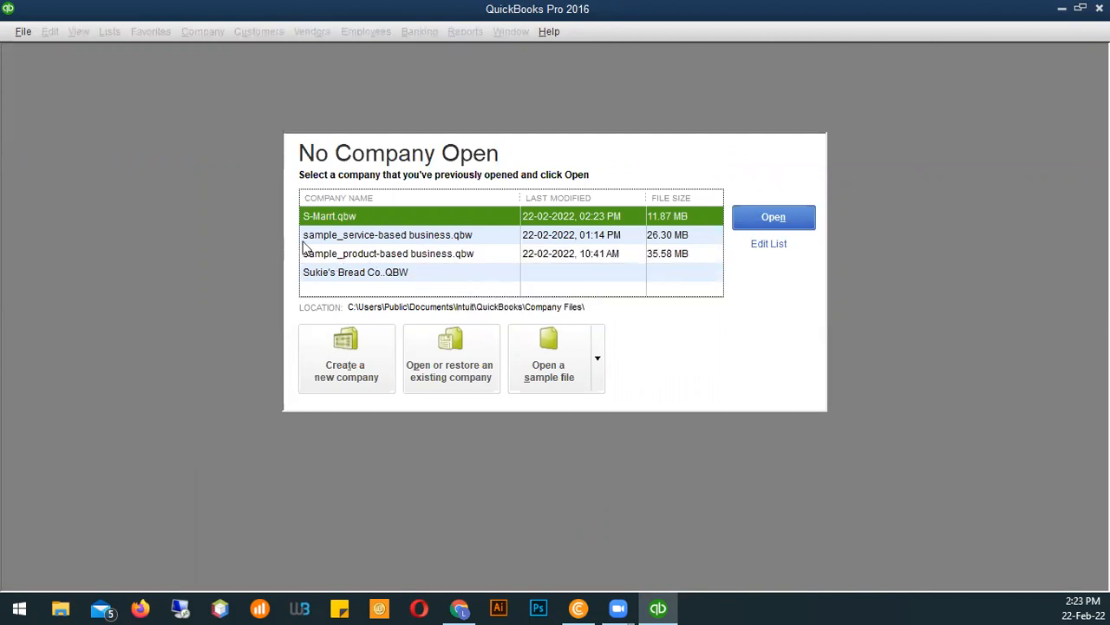
Open the sample_product-based business.qbw company file and acknowledge the sample file notice
left_click(387, 255)
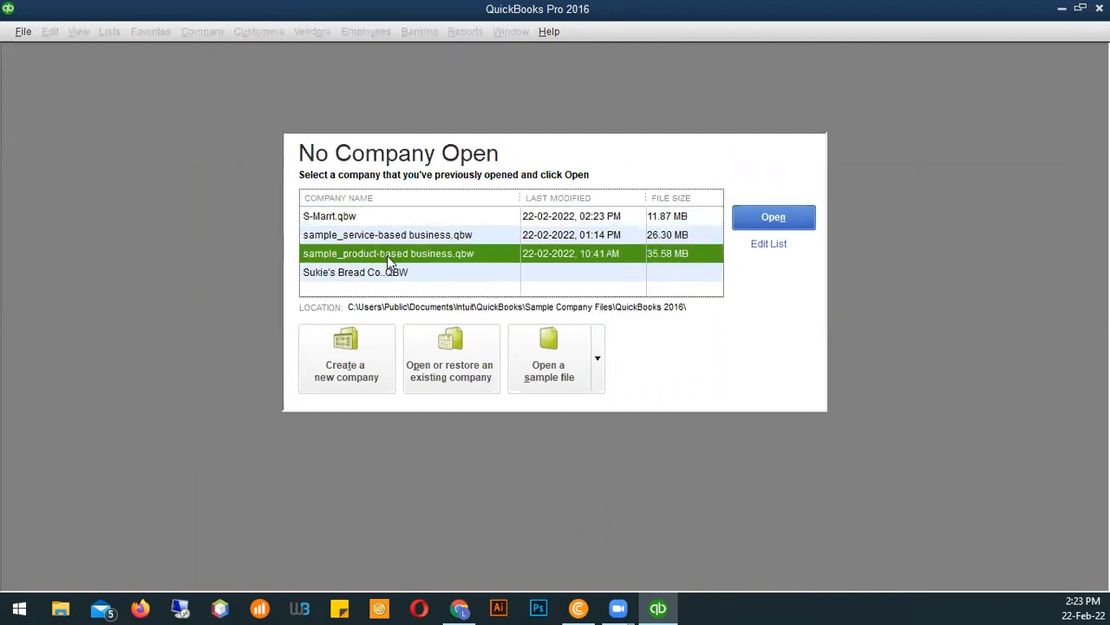
left_click(366, 240)
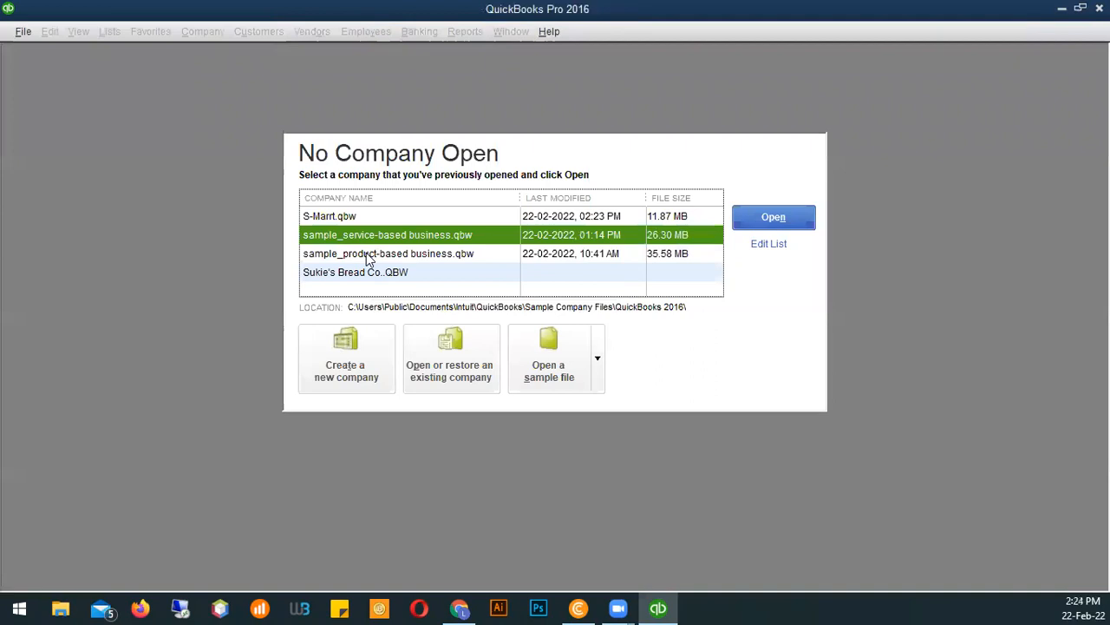
left_click(359, 260)
left_click(365, 237)
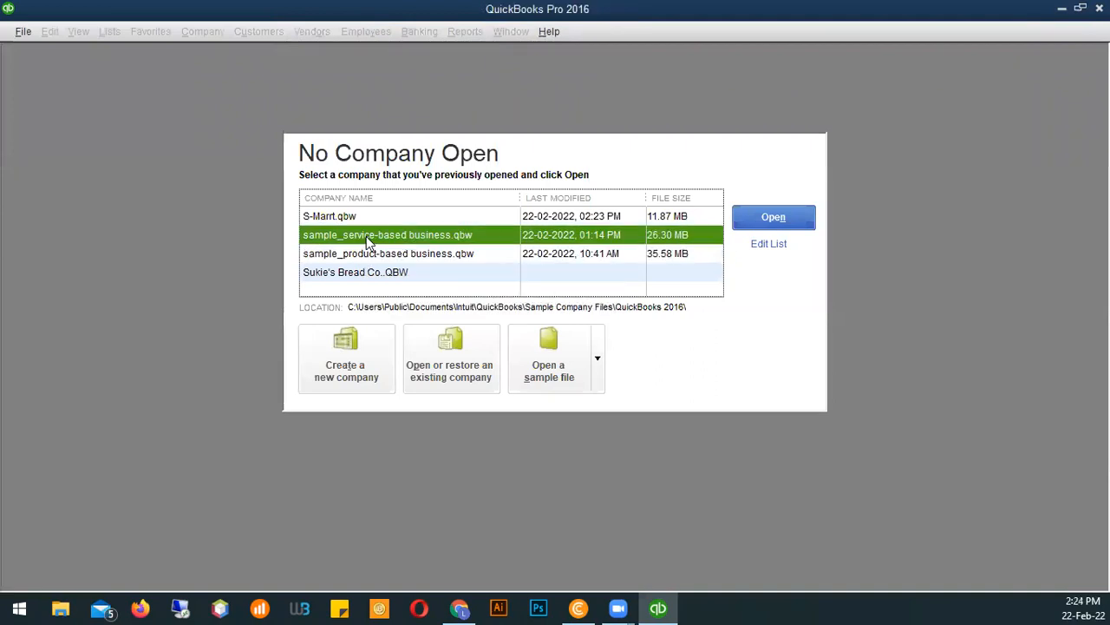
left_click(364, 261)
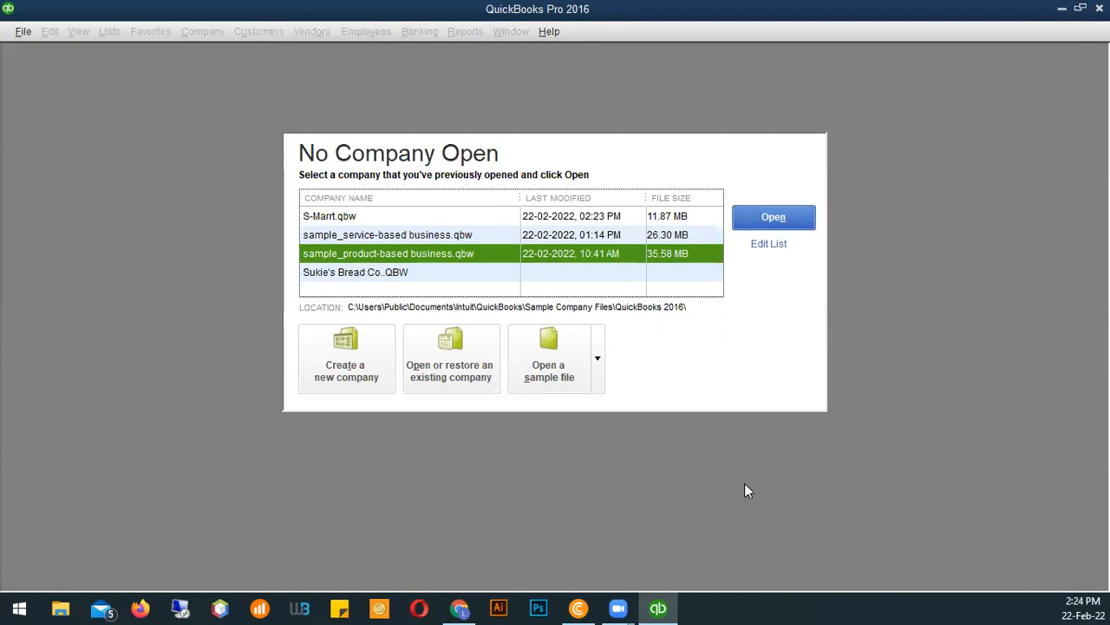
left_click(452, 235)
left_click(421, 254)
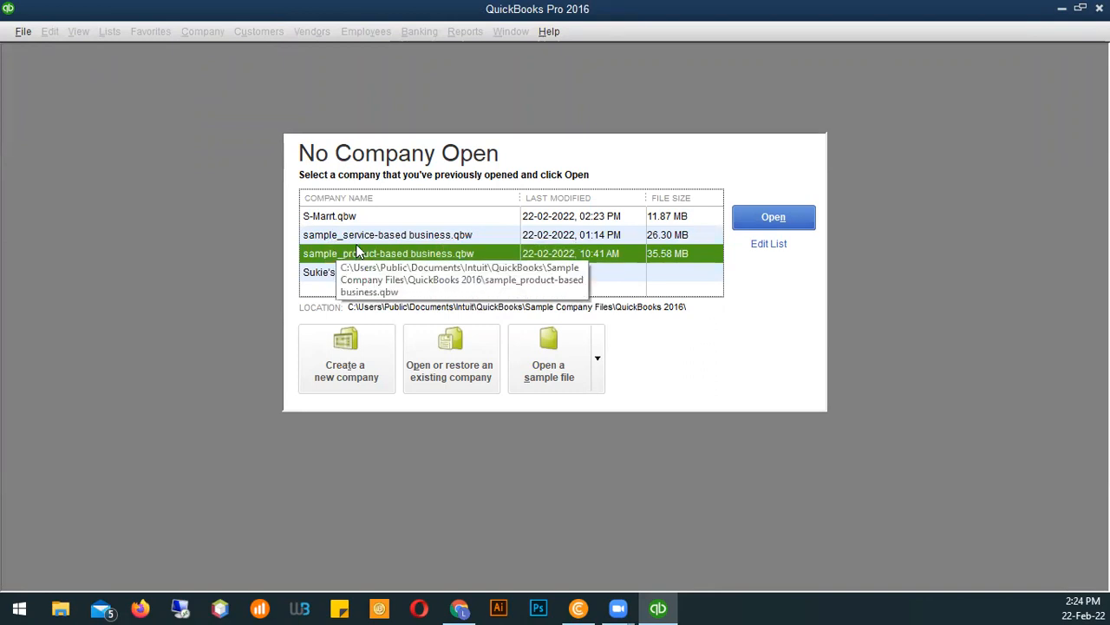
left_click(360, 235)
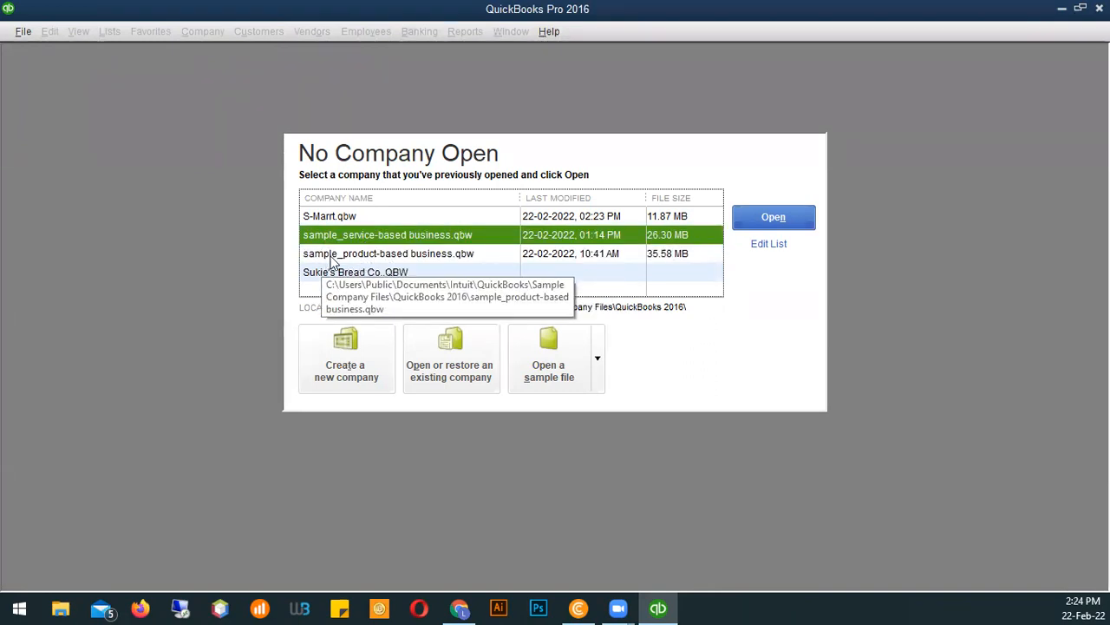
left_click(343, 259)
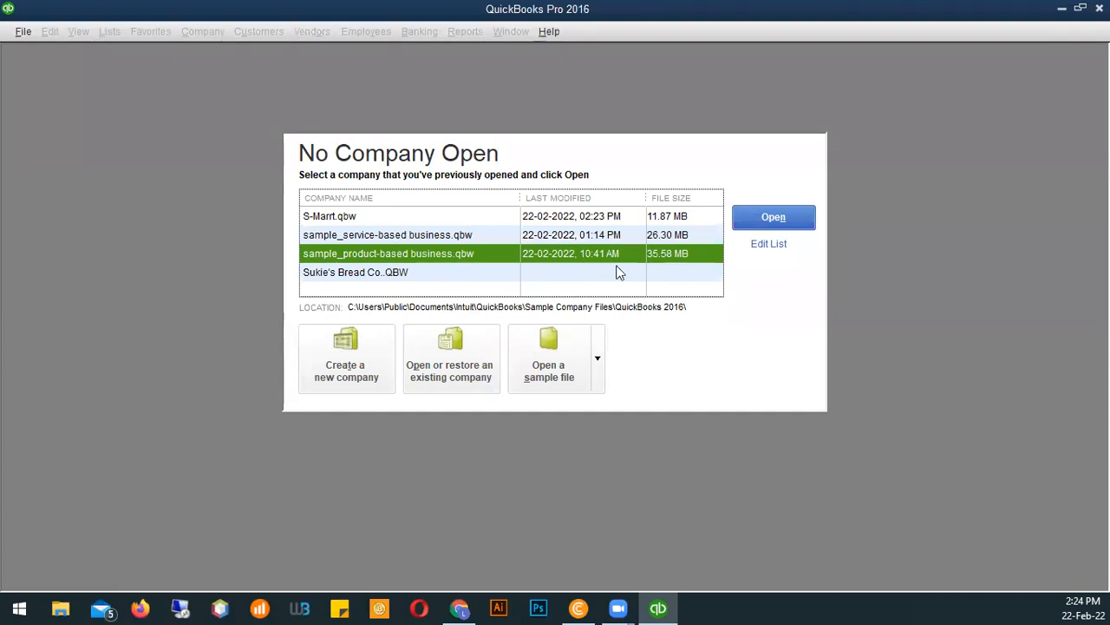
left_click(763, 215)
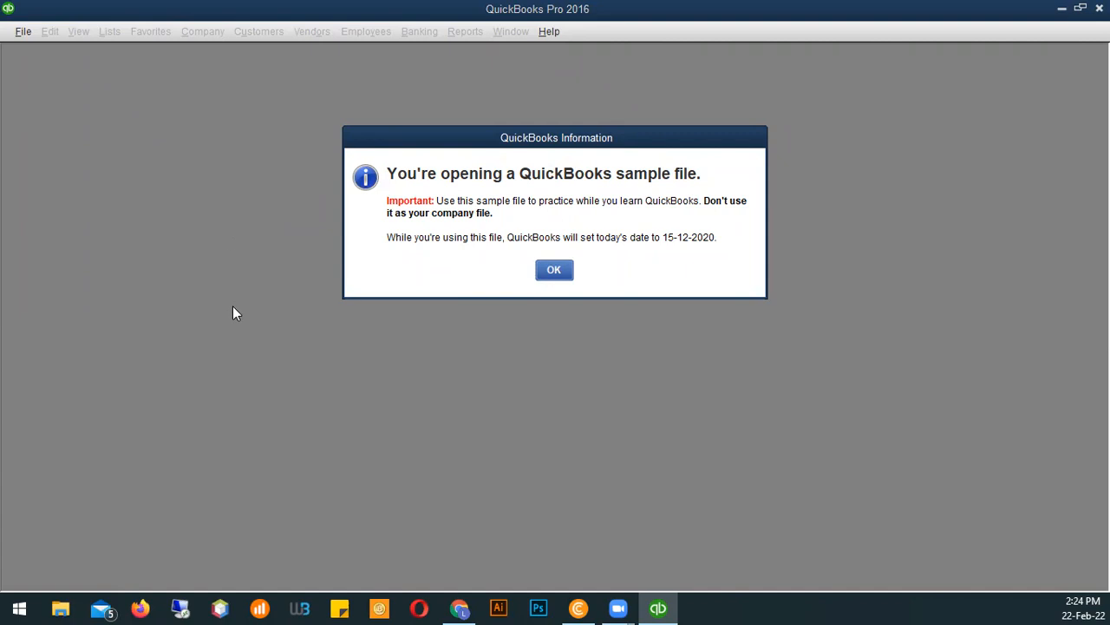
left_click_drag(580, 137, 480, 107)
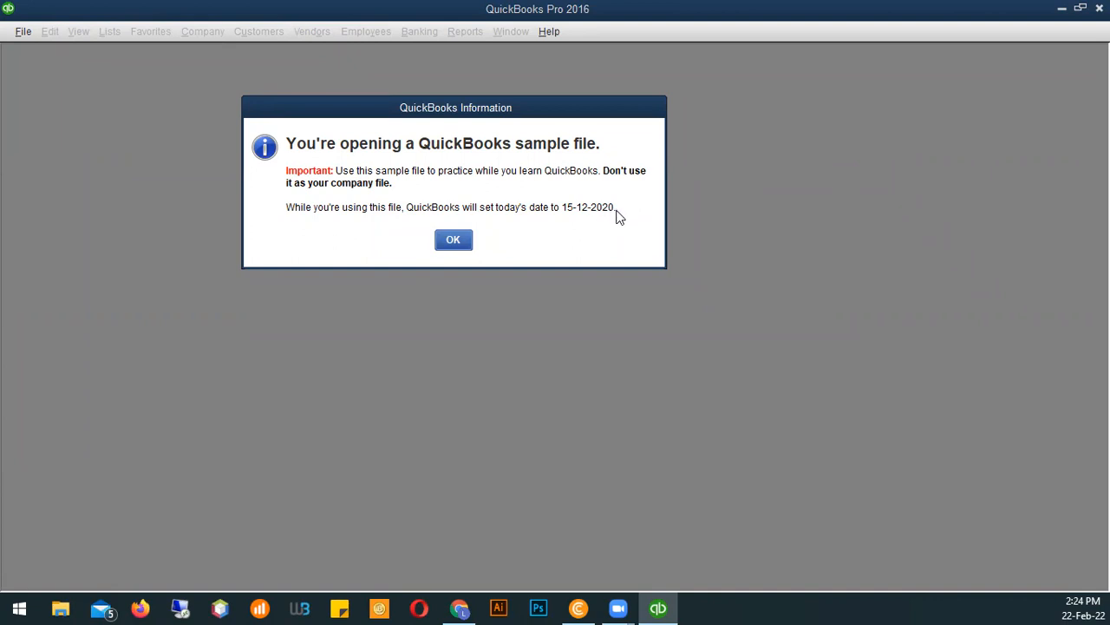
left_click(454, 240)
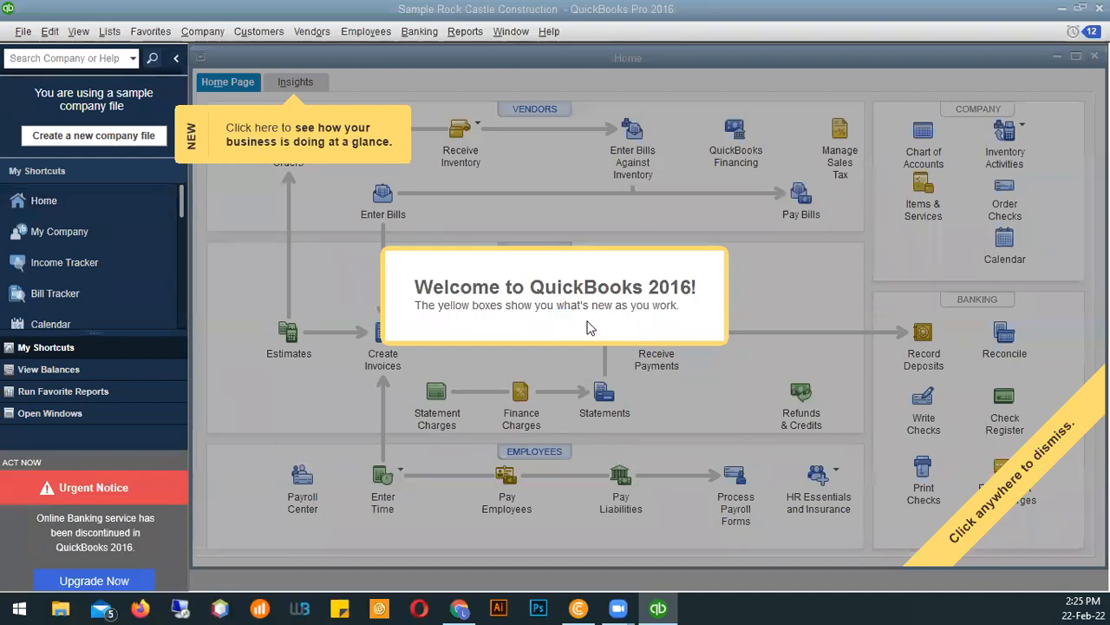
Dismiss the welcome overlay and remove the What's New tips from the home page
left_click(502, 168)
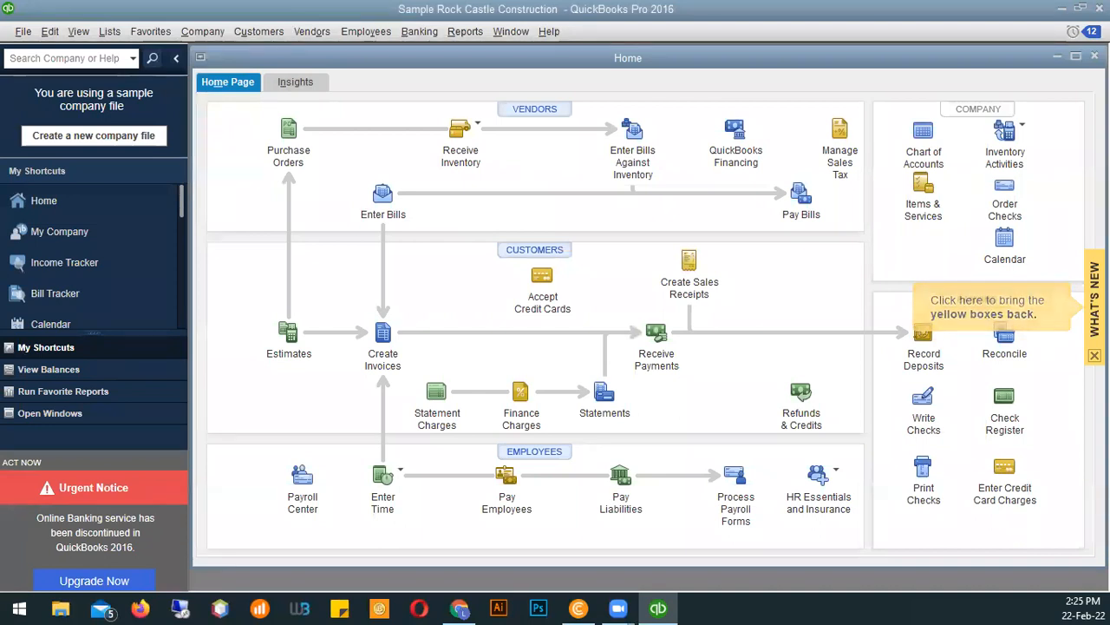
left_click(1094, 356)
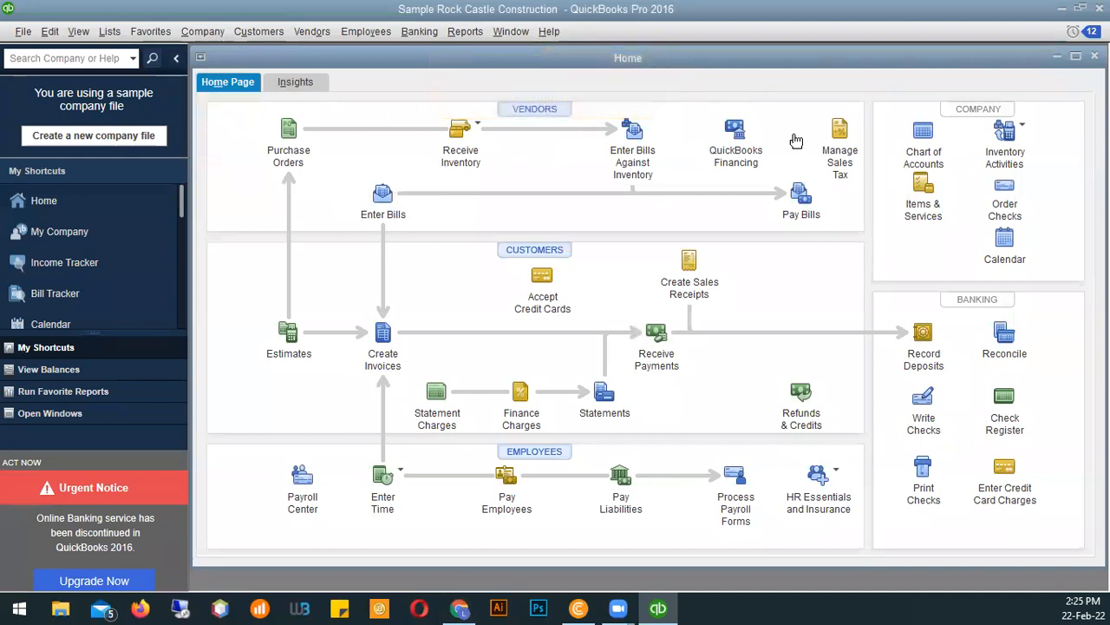
left_click(309, 33)
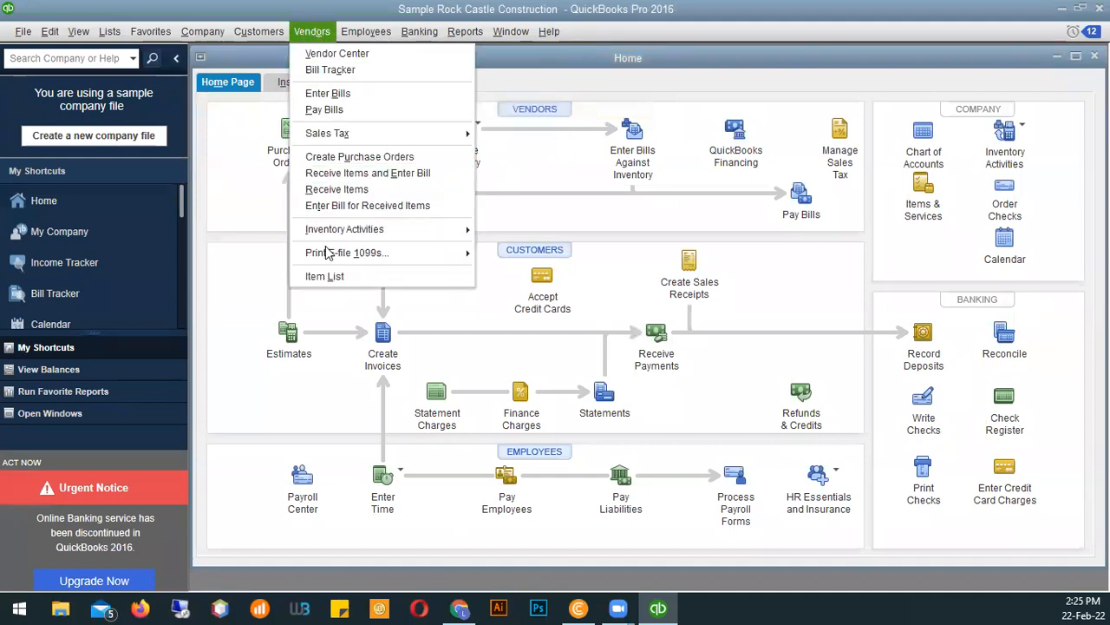
left_click(718, 84)
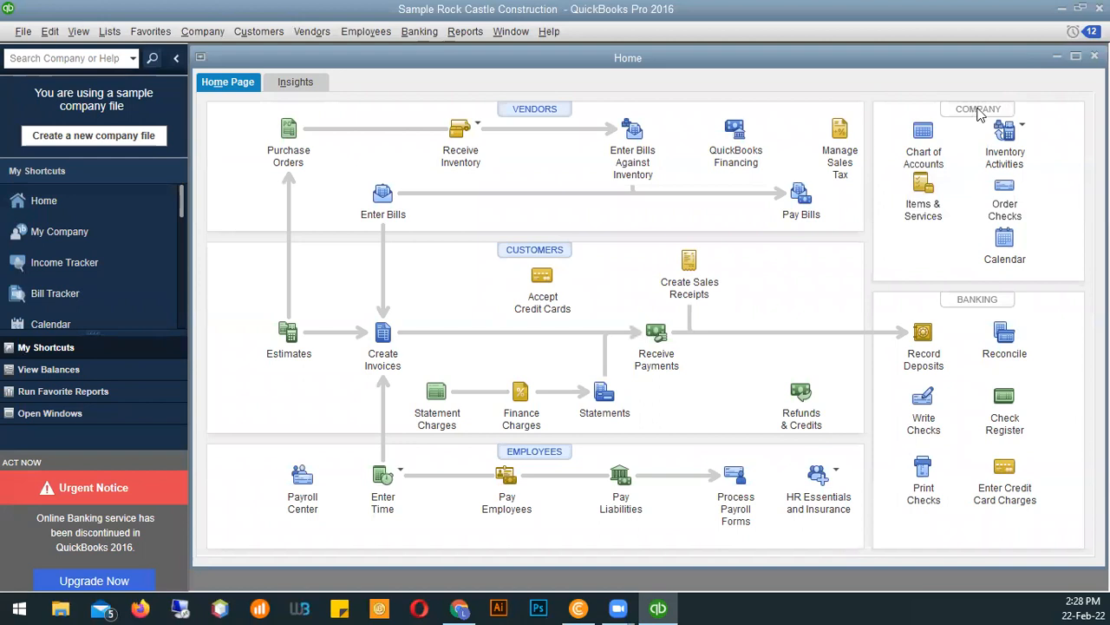
Open the Items & Services list, maximize it and widen the Name column to show full item names
left_click(928, 188)
left_click(606, 102)
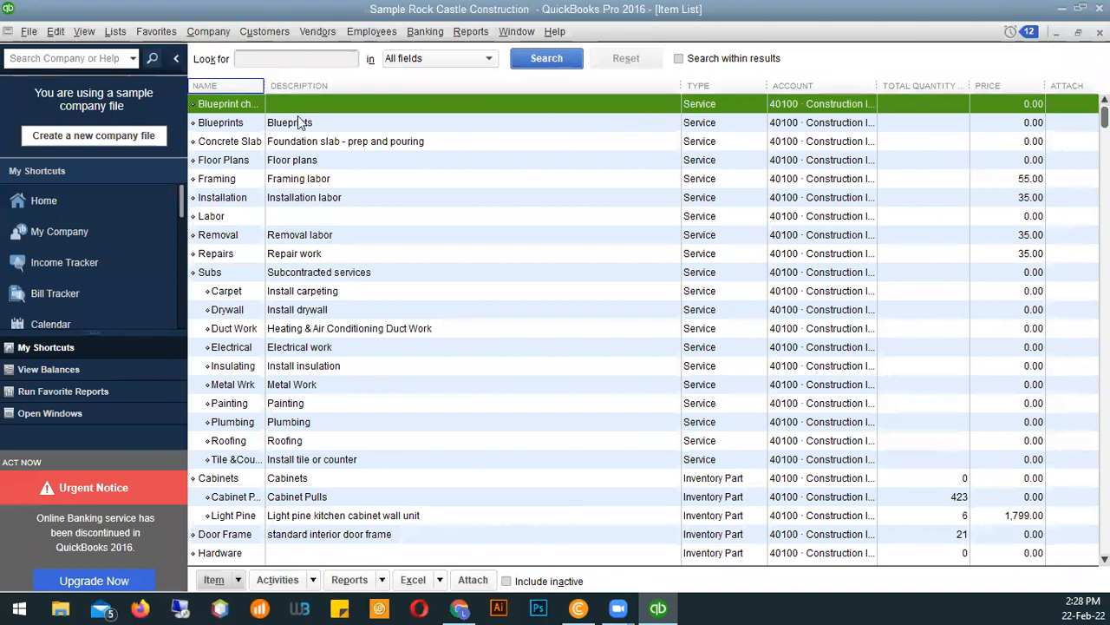
left_click_drag(282, 90, 355, 90)
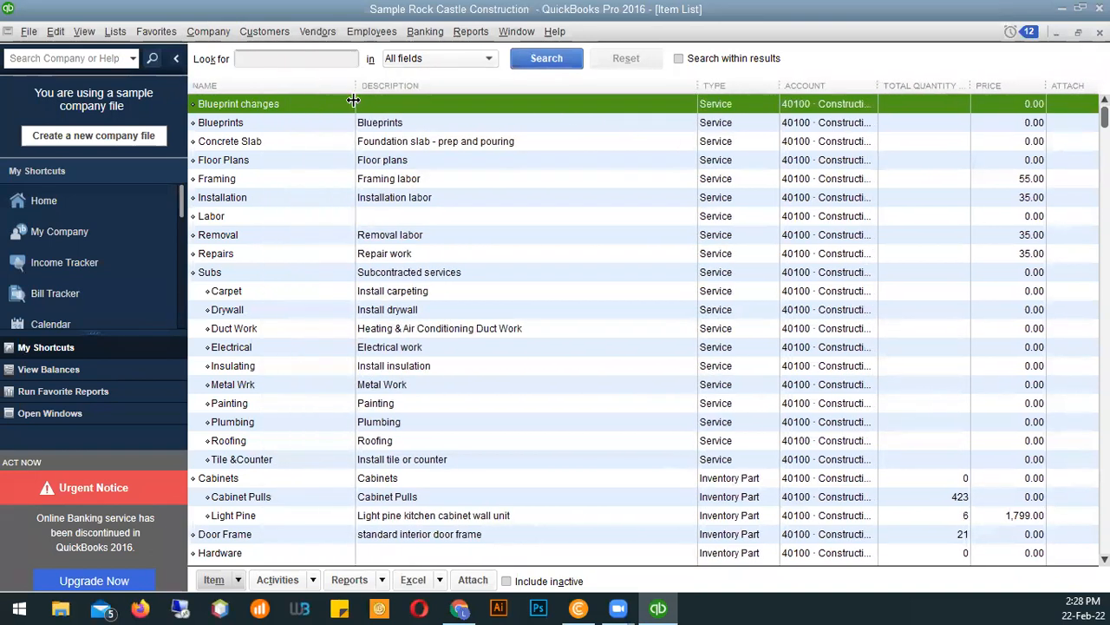
Examine the service items in the item list, from Blueprints through the subcontracted services under Subs
left_click(232, 124)
left_click(262, 142)
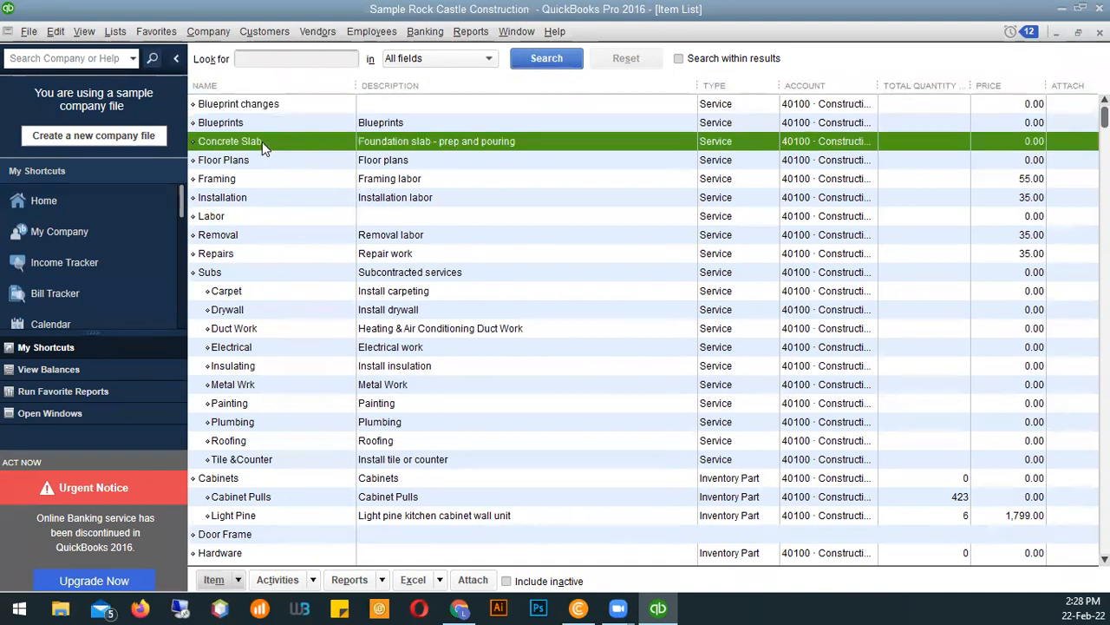
left_click(259, 160)
left_click(246, 179)
left_click(245, 198)
left_click(230, 216)
left_click(233, 236)
left_click(244, 253)
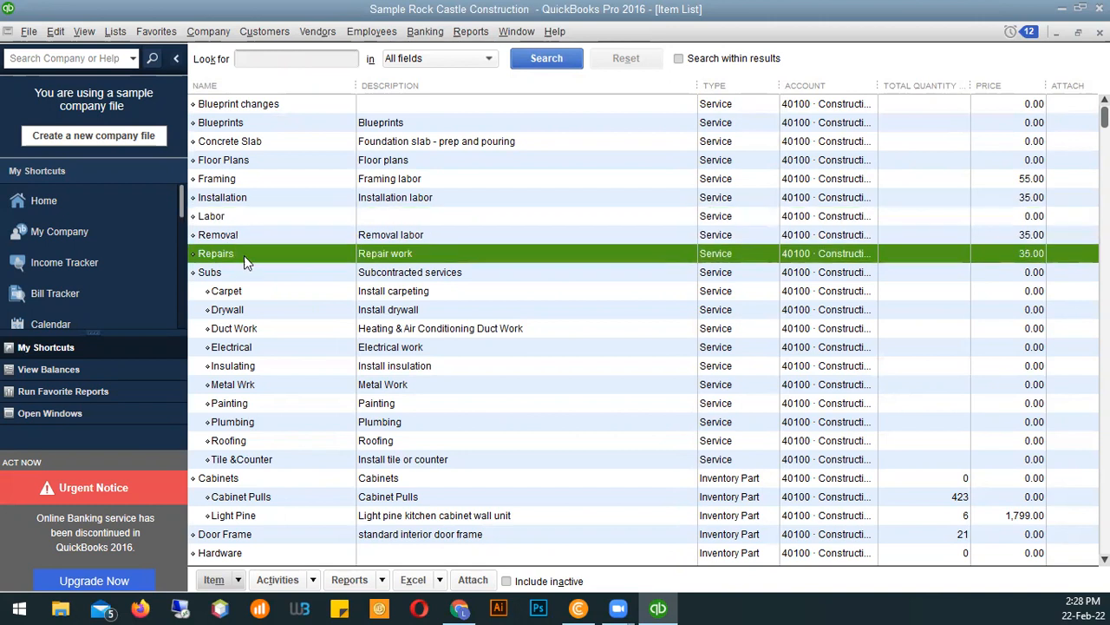
left_click(252, 240)
left_click(260, 274)
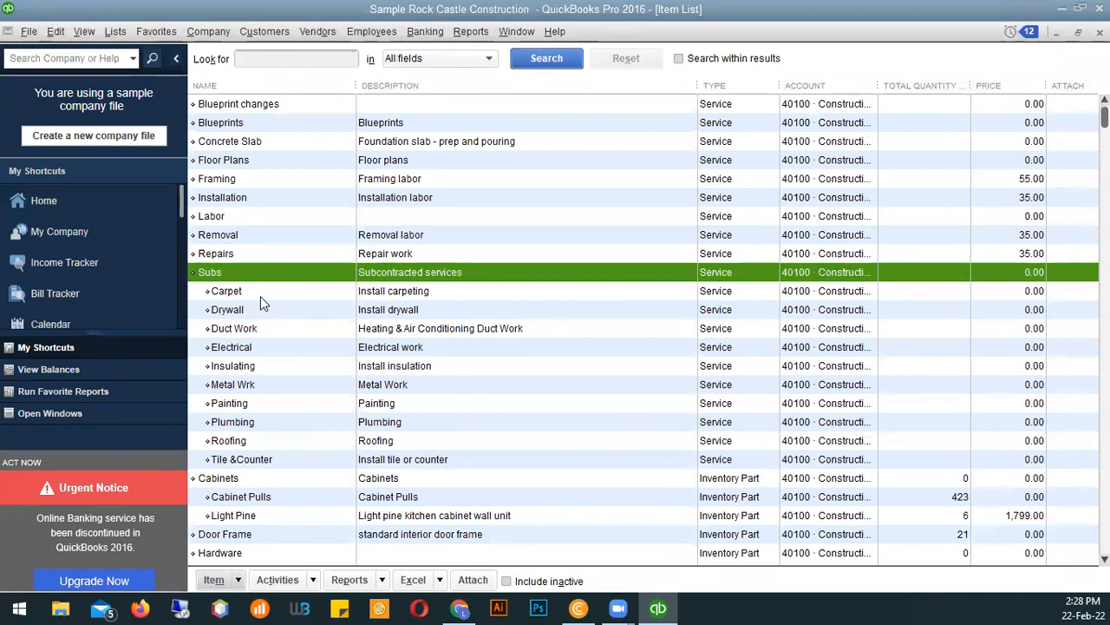
left_click(260, 296)
left_click(244, 313)
left_click(267, 335)
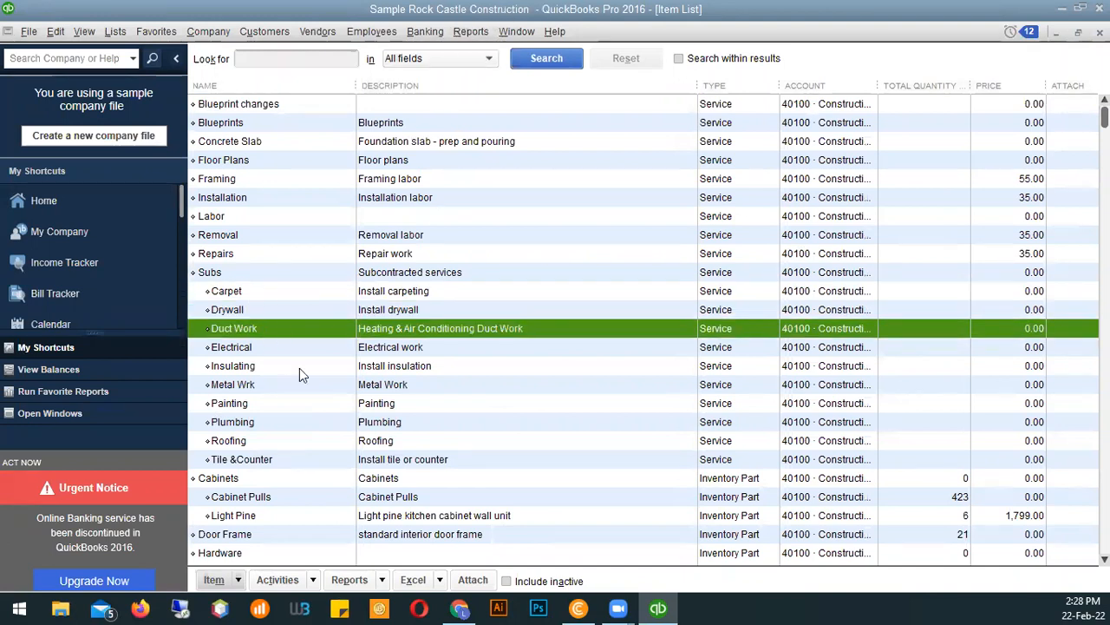
Examine the inventory and non-inventory part items, including Door Frame, Wood Door, Lumber, Appliance and Fluorescent Ceiling Lighting
scroll(300, 368, "down", 2)
left_click(219, 404)
scroll(225, 394, "down", 2)
left_click(233, 387)
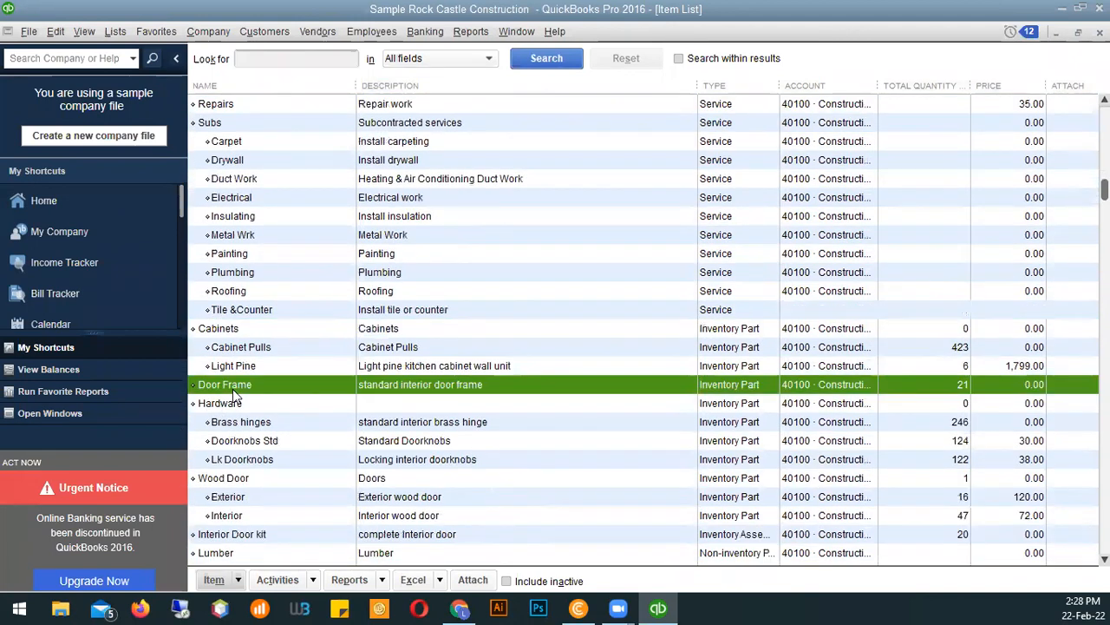
scroll(286, 395, "down", 5)
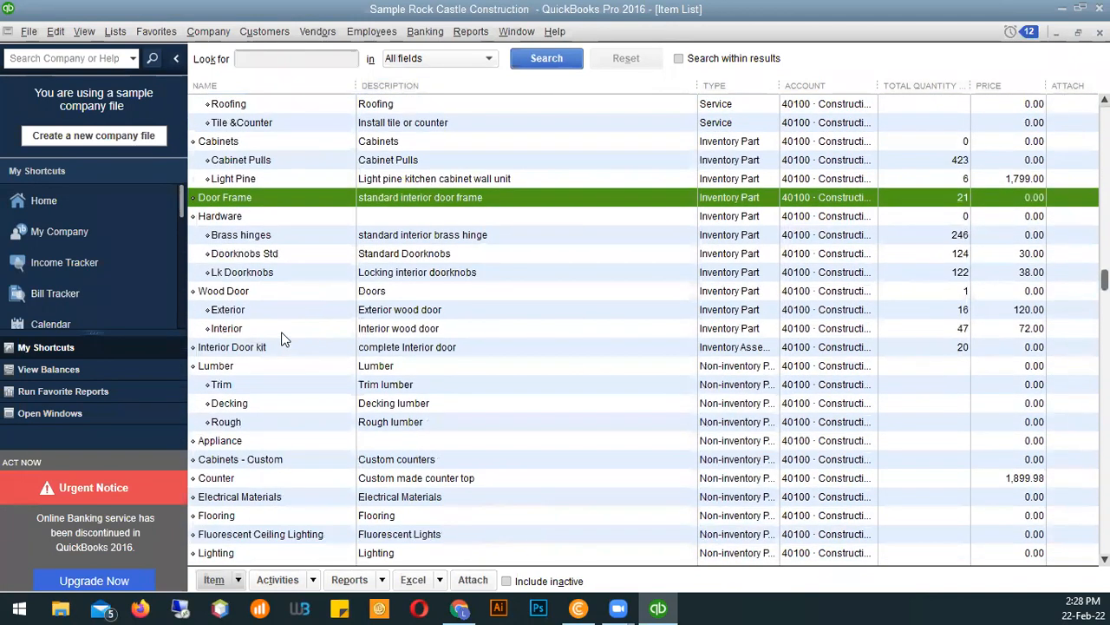
scroll(282, 338, "down", 1)
left_click(232, 252)
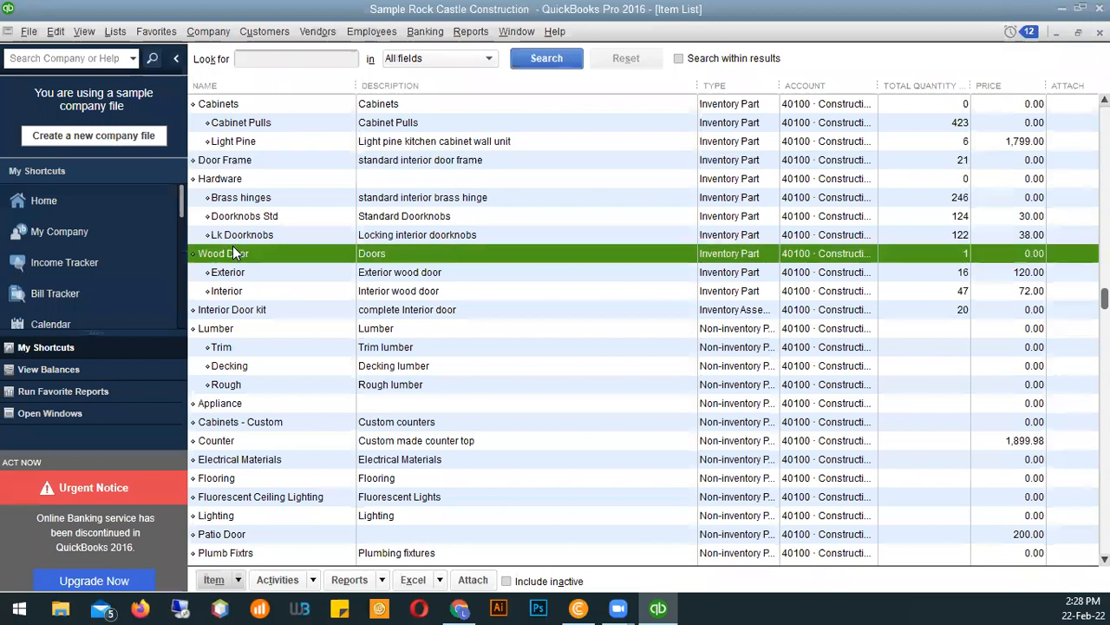
left_click(220, 330)
left_click(235, 400)
scroll(236, 395, "down", 1)
scroll(288, 414, "down", 1)
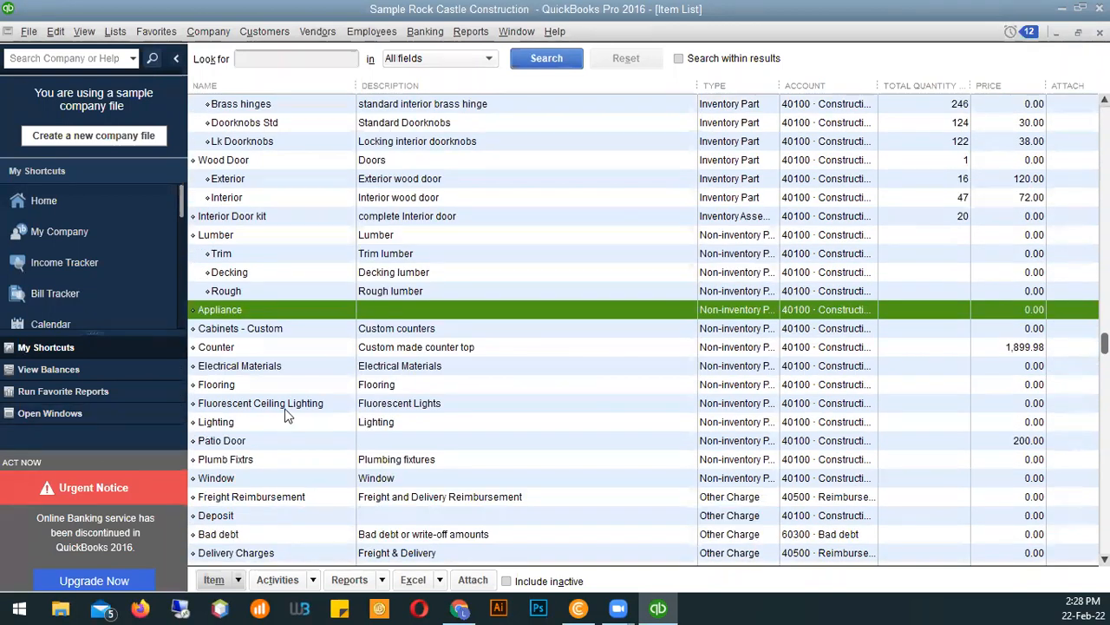
left_click(269, 403)
scroll(231, 315, "down", 2)
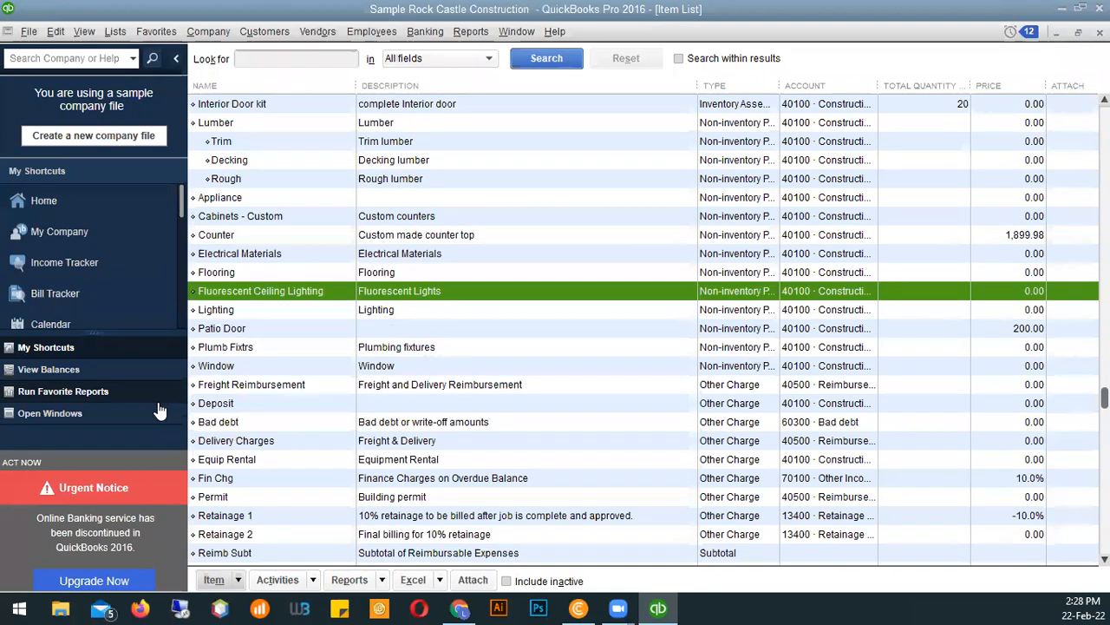
Examine the other charge, subtotal, group, discount, payment and sales tax items, then close the item list
scroll(307, 321, "down", 3)
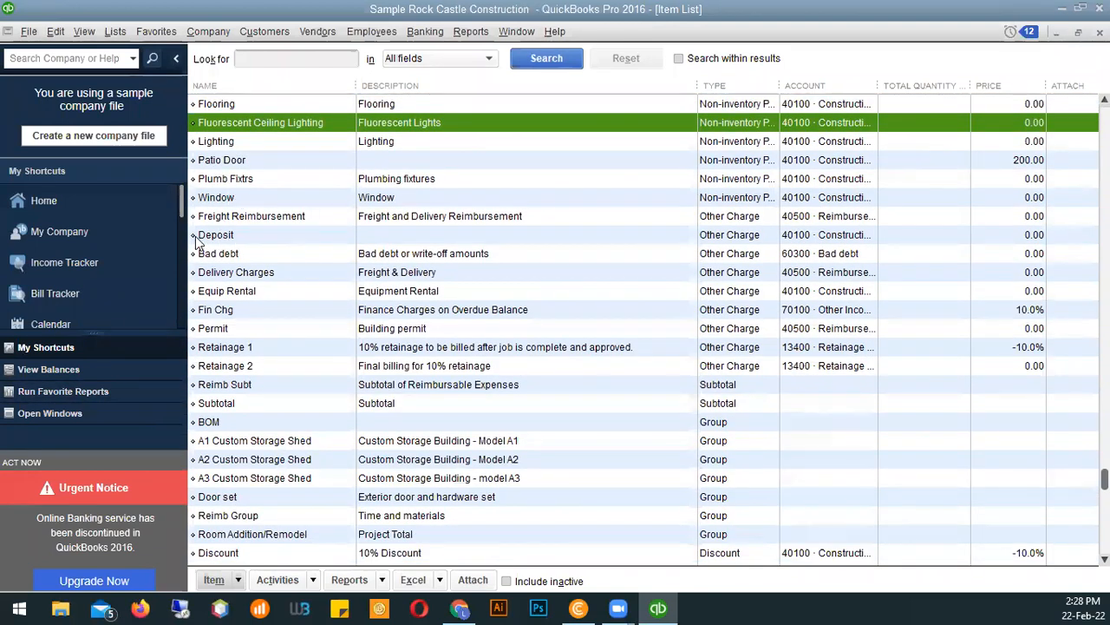
left_click(246, 272)
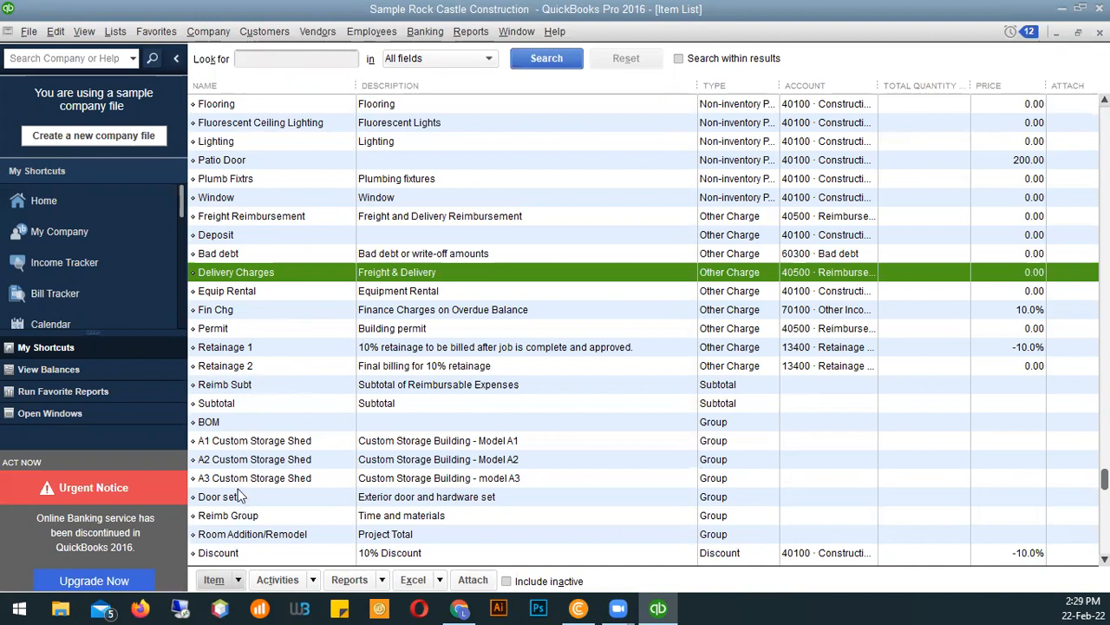
scroll(241, 494, "down", 1)
left_click(440, 294)
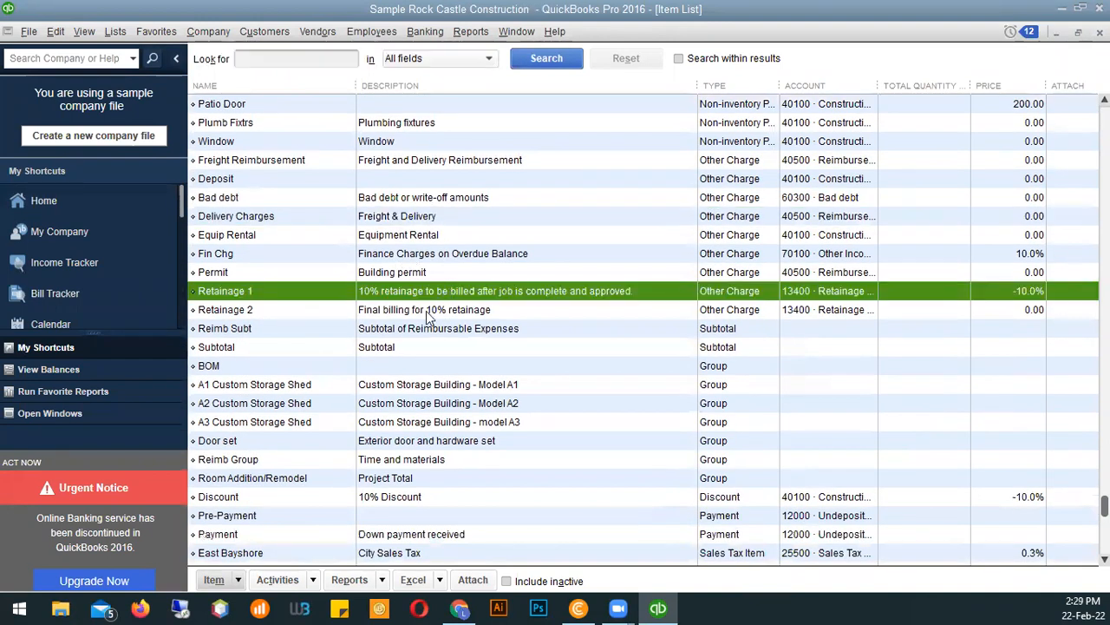
left_click(430, 312)
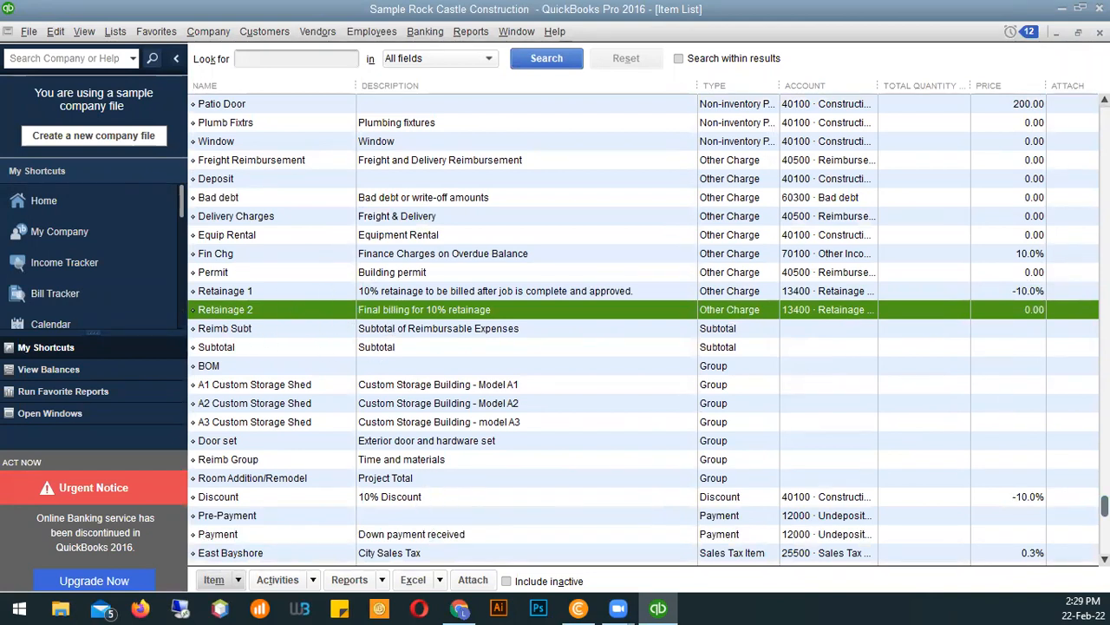
scroll(408, 347, "down", 2)
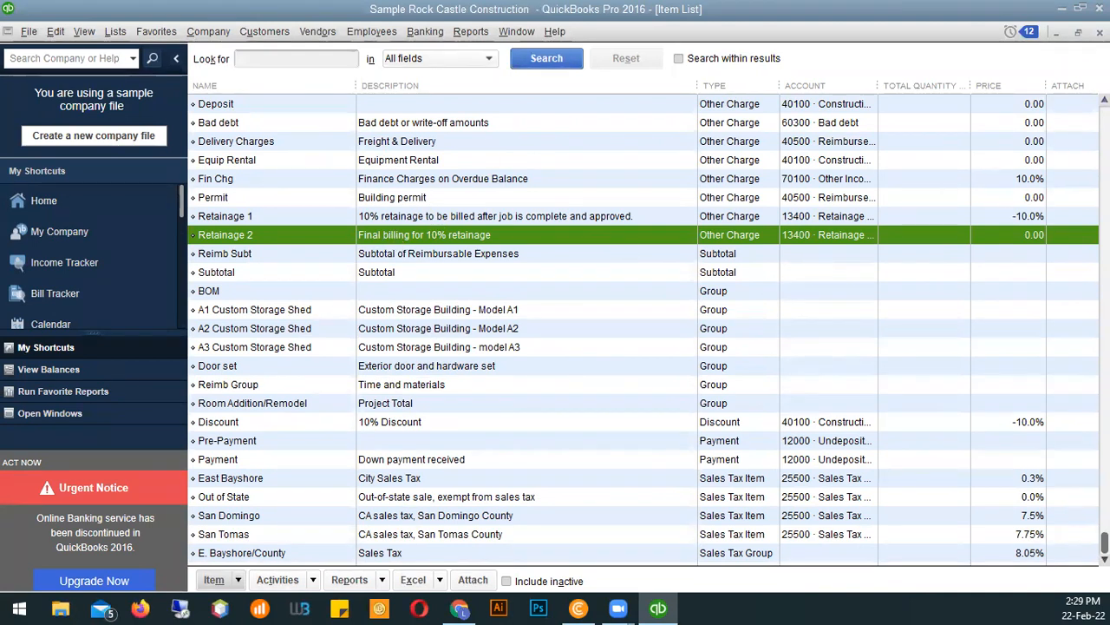
scroll(418, 351, "up", 2)
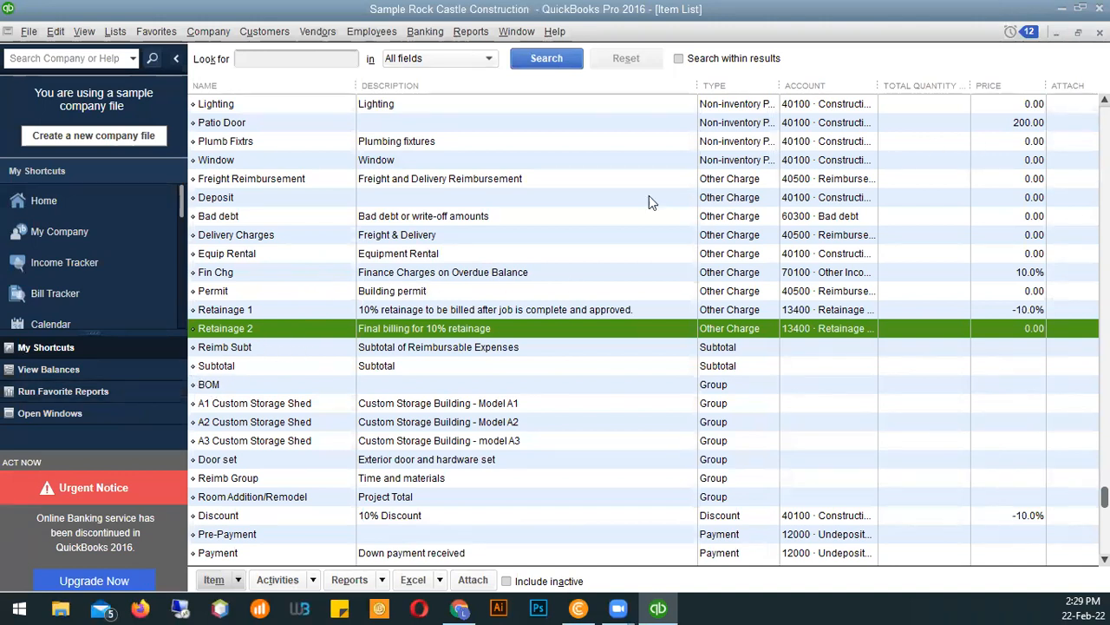
scroll(212, 308, "up", 3)
scroll(208, 308, "up", 11)
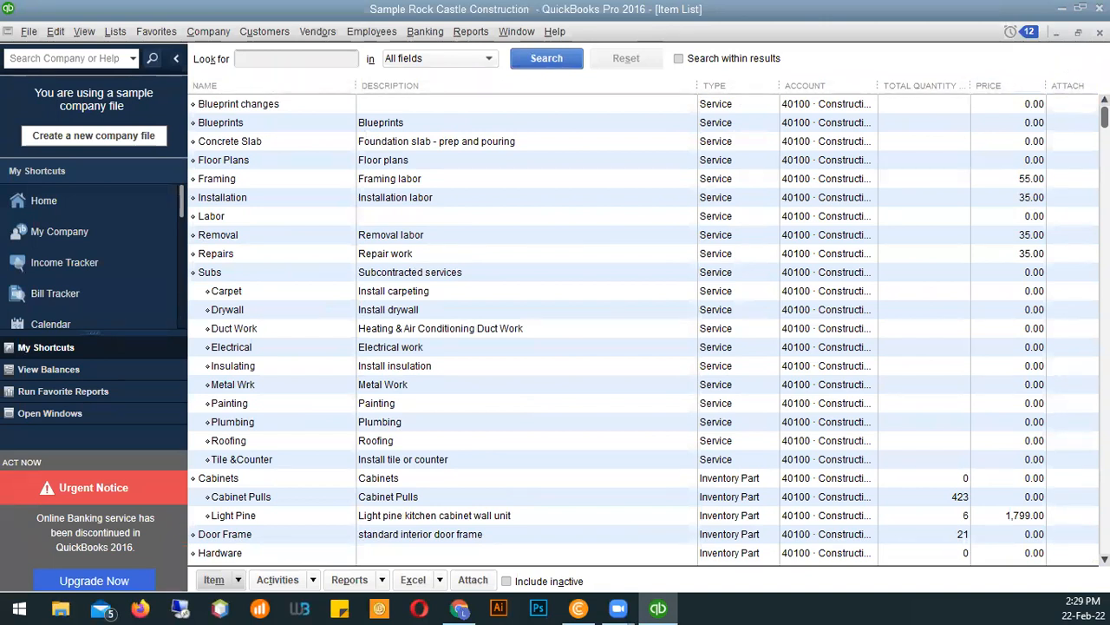
left_click(1100, 33)
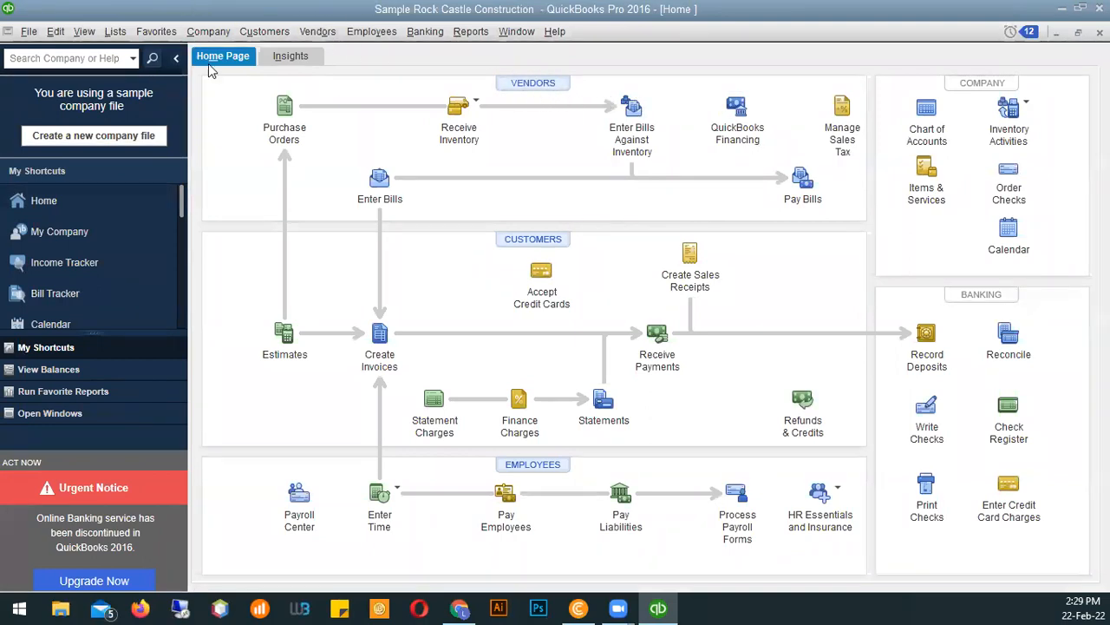
Open the Vendor Center, then widen the Name column and the vendor list pane to show full vendor names
left_click(316, 34)
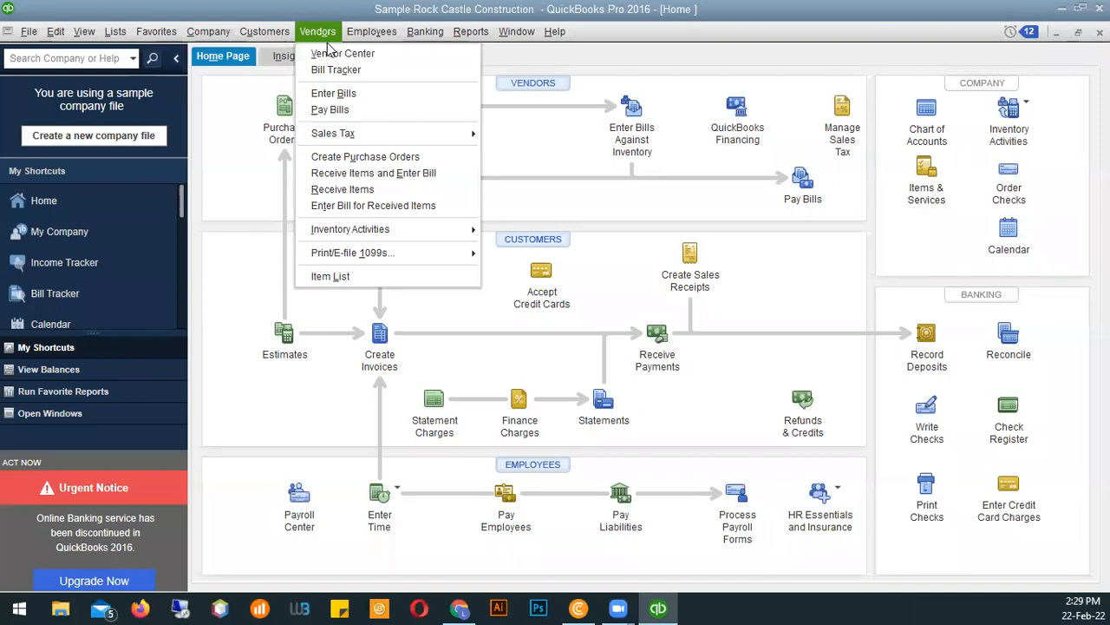
left_click(343, 54)
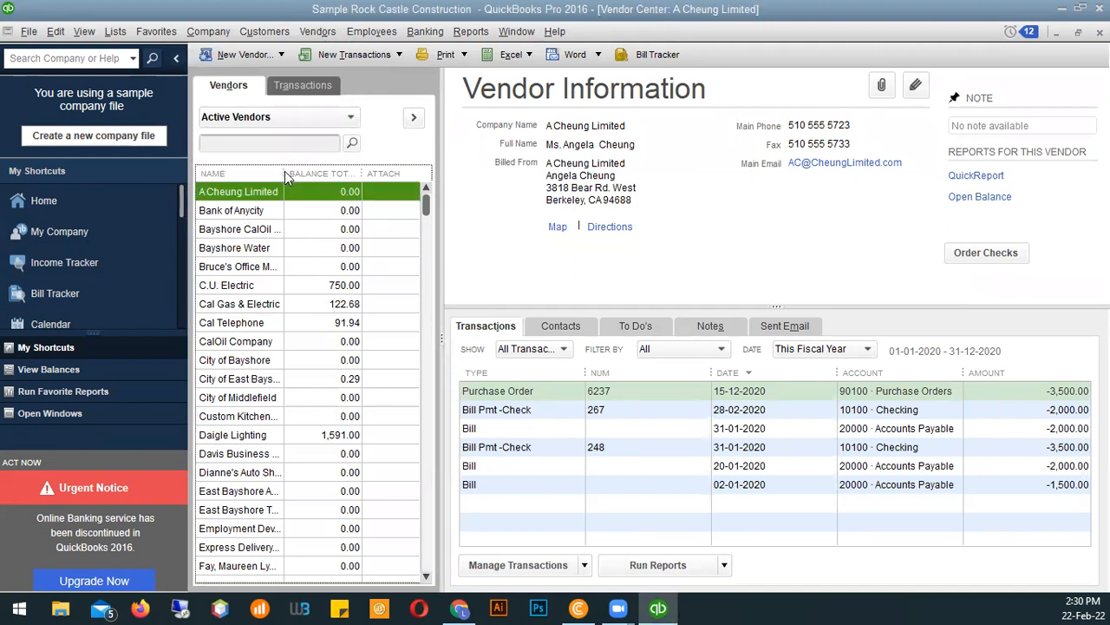
left_click_drag(281, 173, 334, 188)
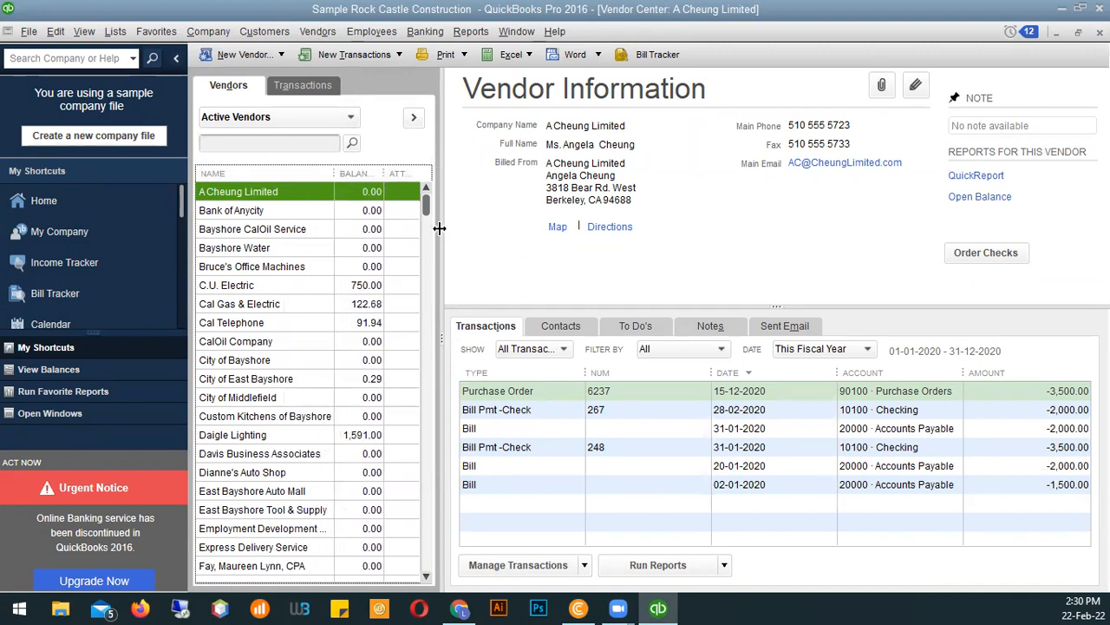
left_click_drag(471, 235, 596, 259)
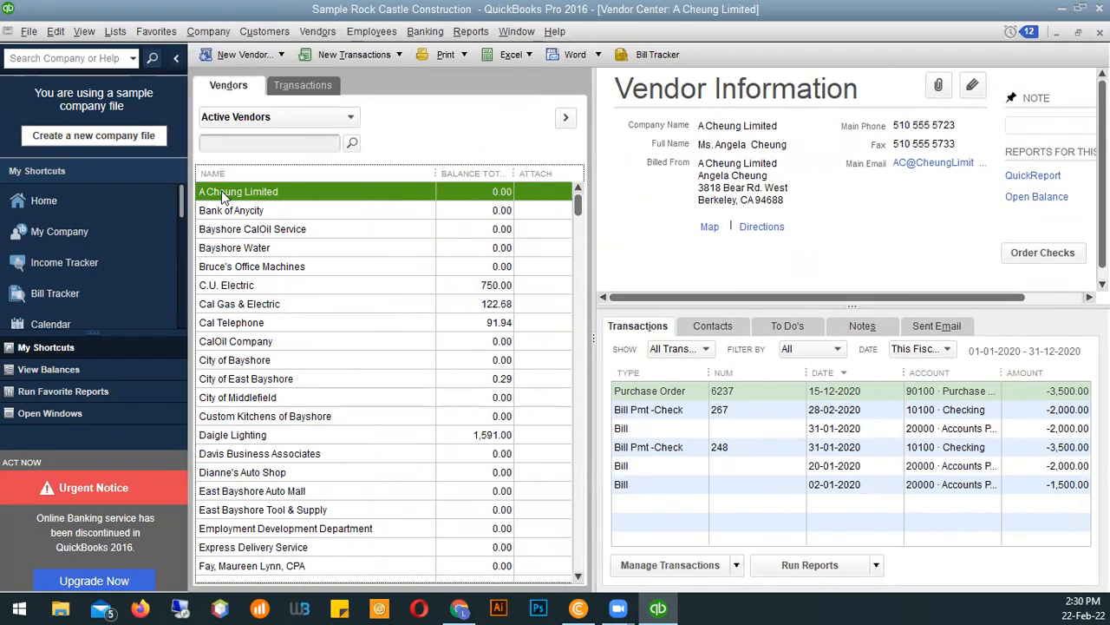
Browse the details and transactions of vendors from Bank of Anycity and Bayshore Water to City of Middlefield and Employment Development Department
left_click(259, 214)
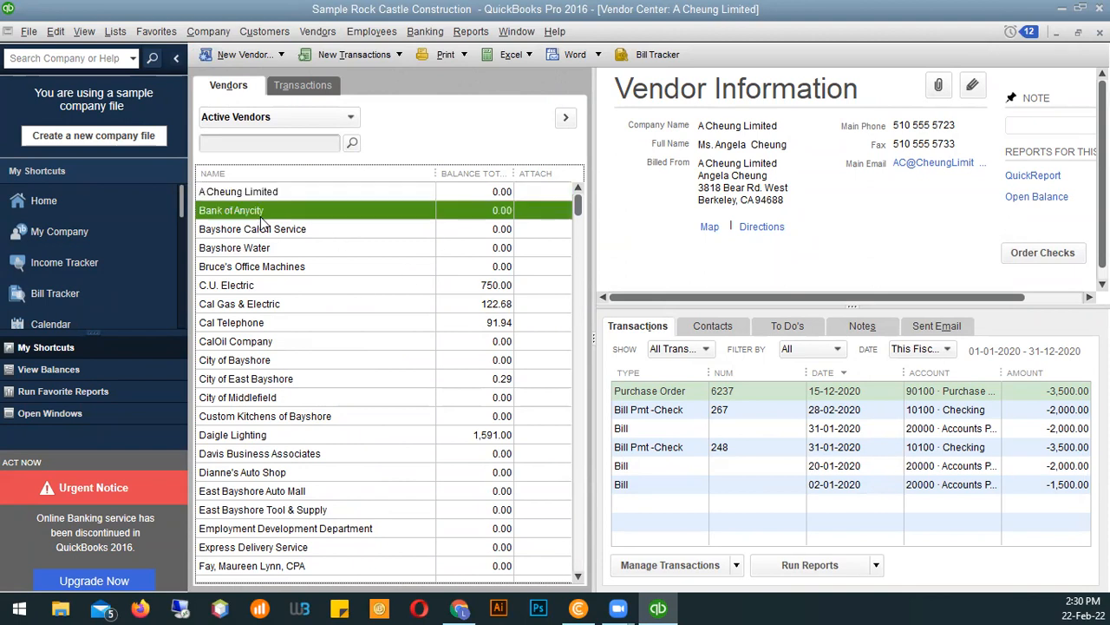
left_click(225, 191)
left_click(246, 211)
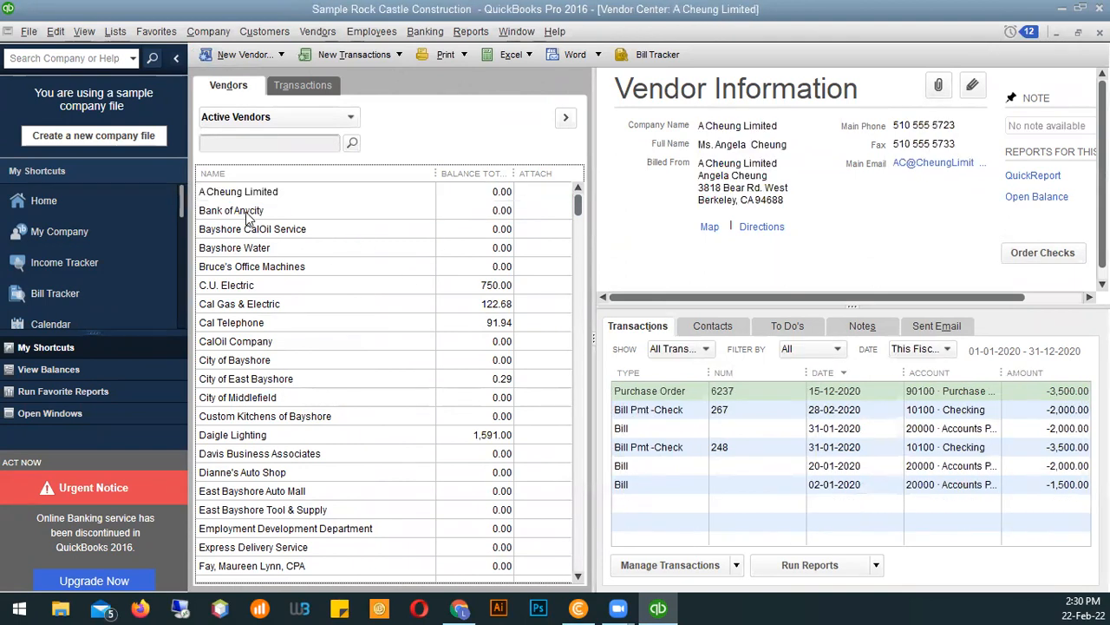
left_click(231, 251)
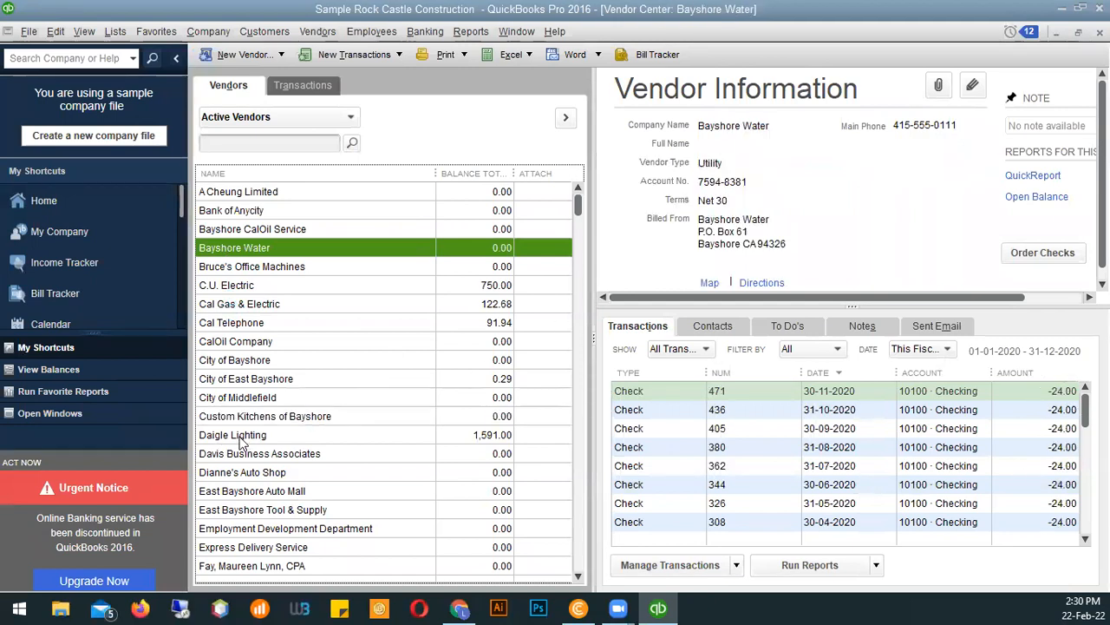
left_click(245, 399)
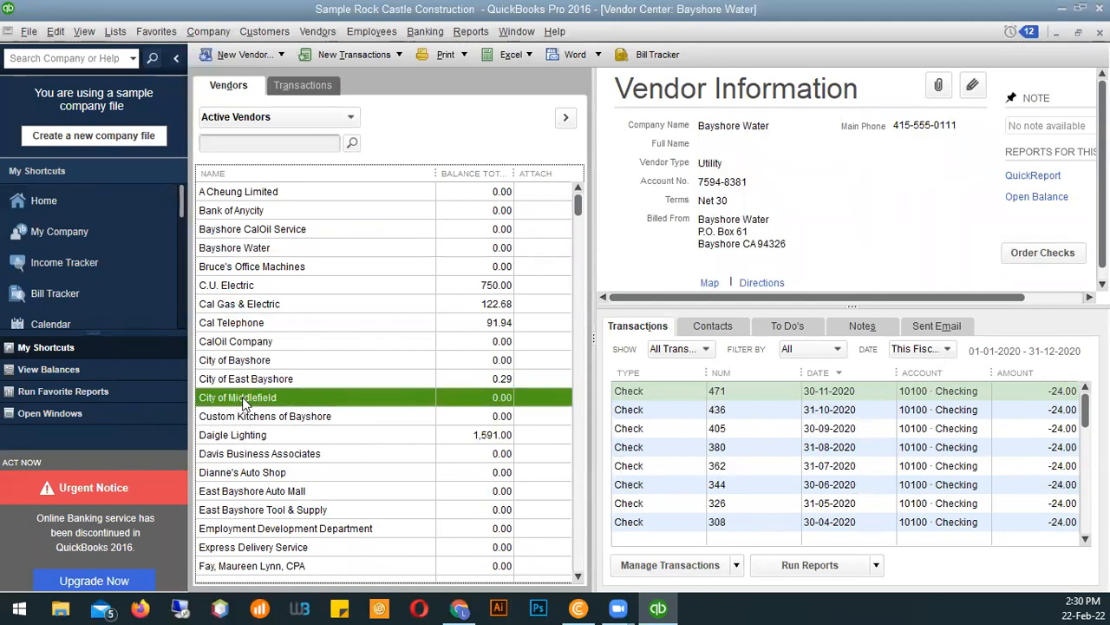
left_click(252, 530)
Browse vendors further down the list, including Hamlin Metal and Express Delivery Service
left_click_drag(579, 203, 580, 388)
left_click(226, 342)
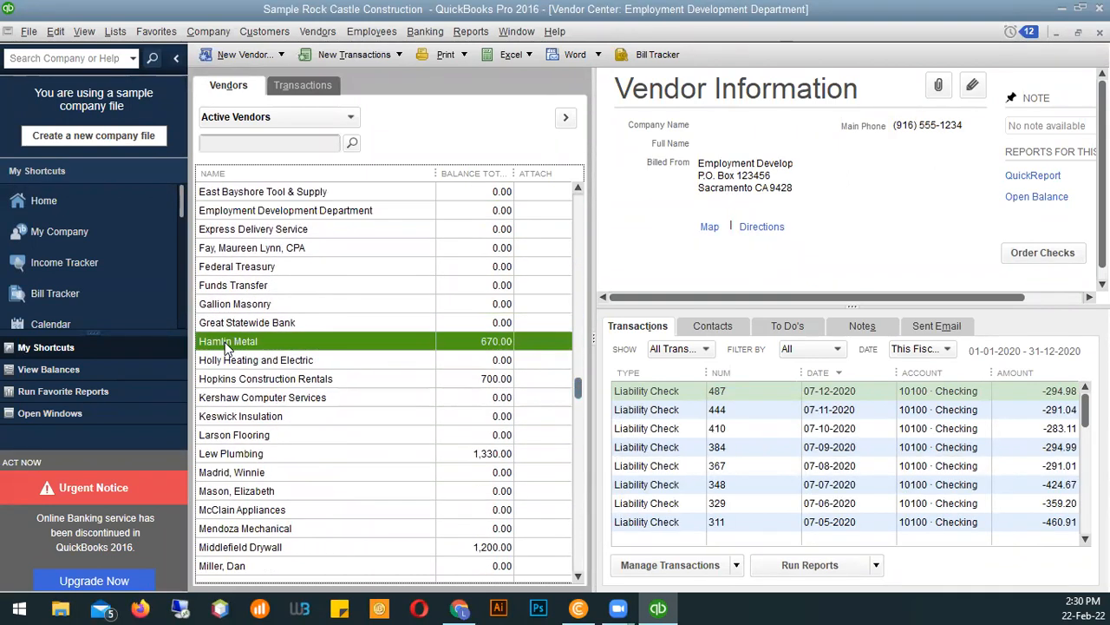
left_click(243, 565)
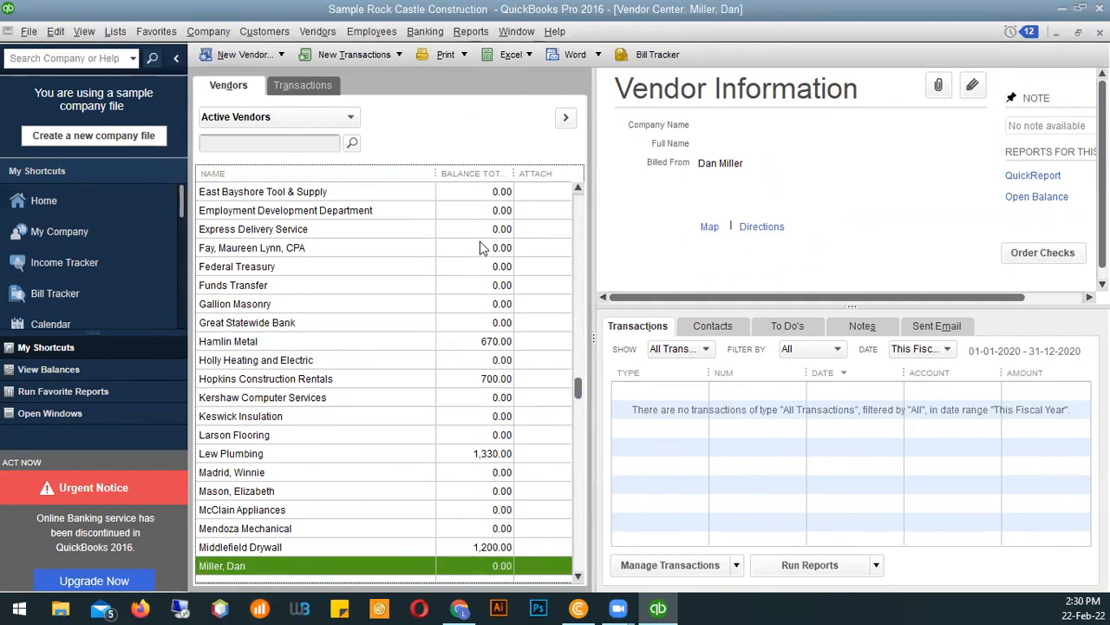
left_click(227, 233)
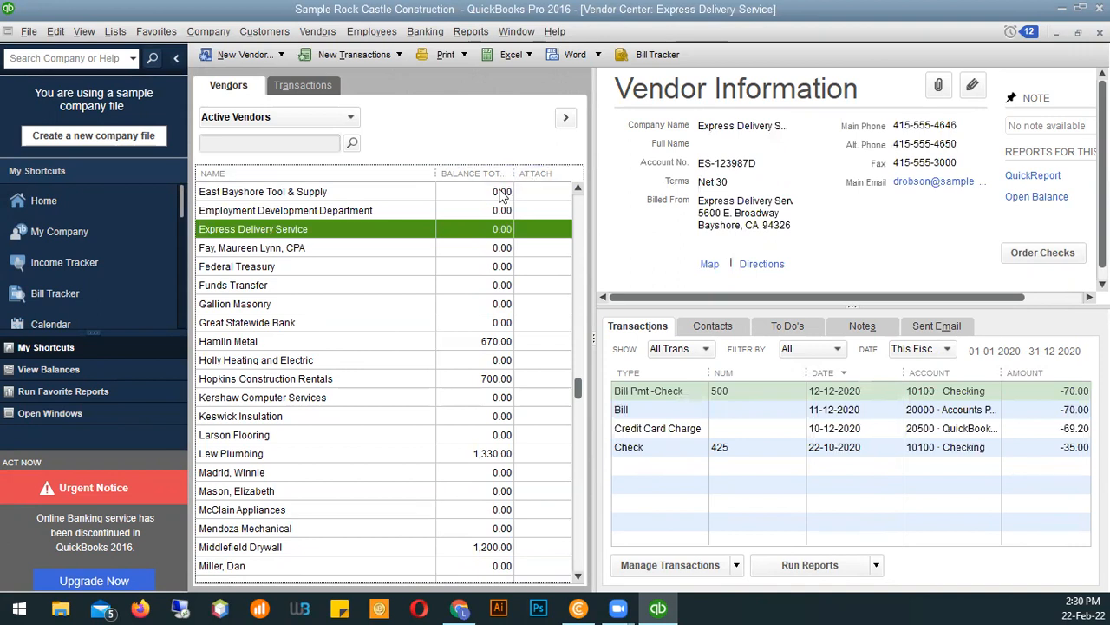
Narrow the Name column, select vendor Hamlin Metal and enlarge the vendor information area
left_click_drag(437, 178, 392, 179)
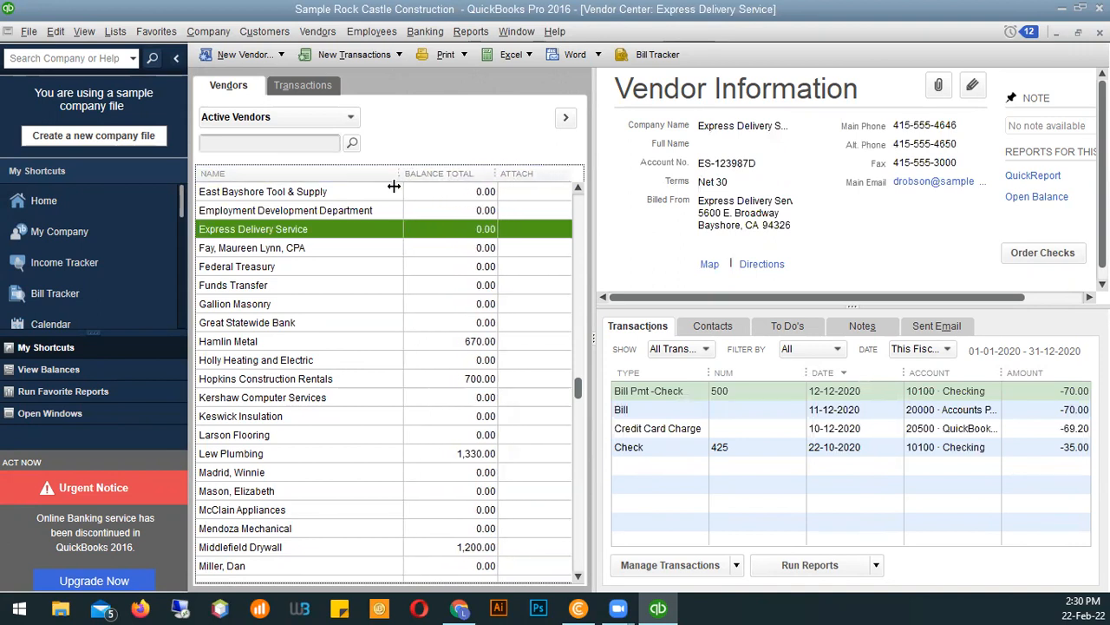
left_click(236, 345)
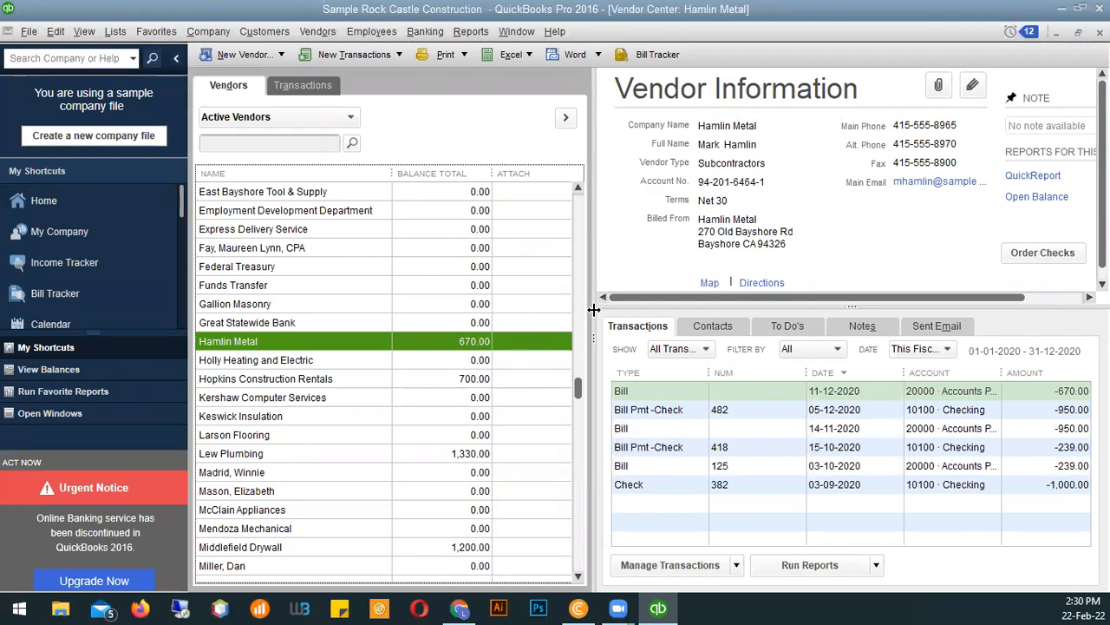
left_click_drag(593, 312, 507, 314)
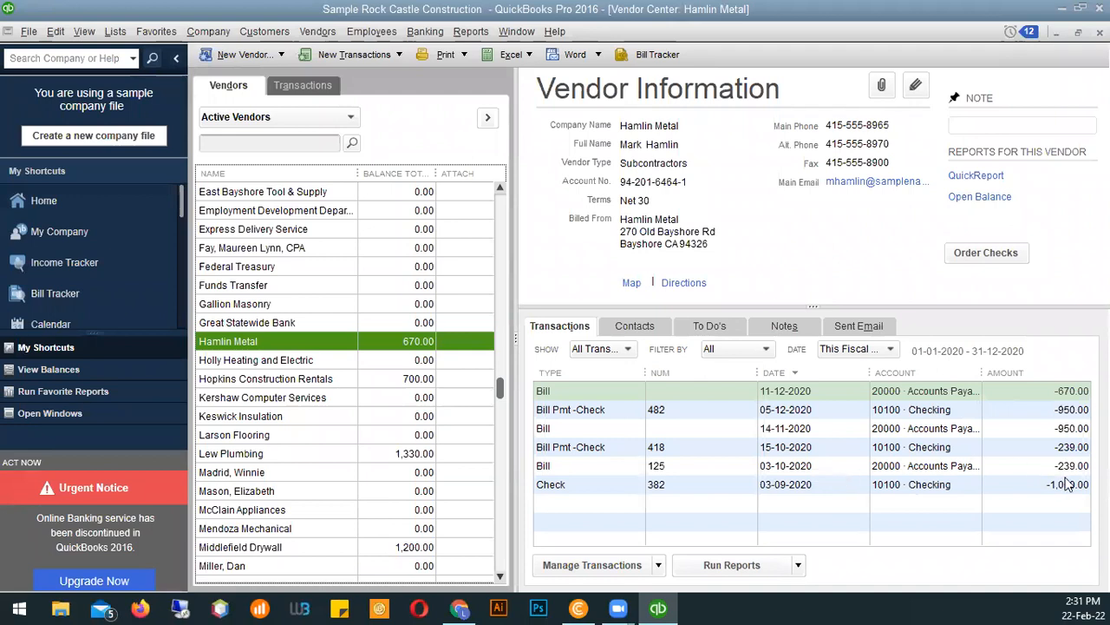
Examine Hamlin Metal's bills and bill payment checks from 03-10-2020 to 11-12-2020, enlarging the transaction list slightly
left_click(714, 466)
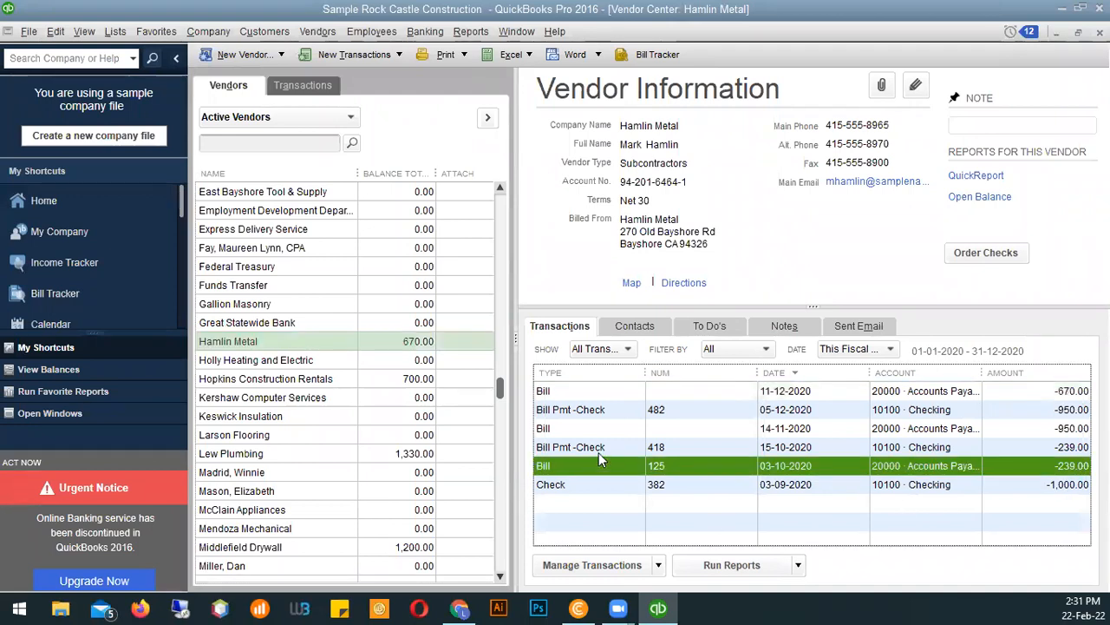
left_click(566, 447)
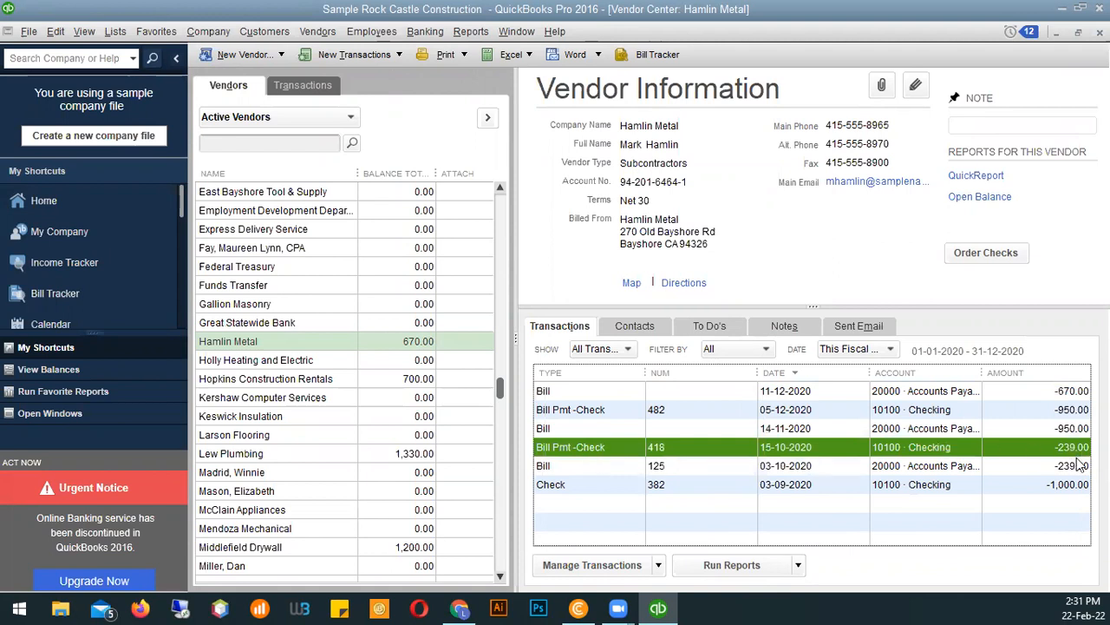
left_click(551, 429)
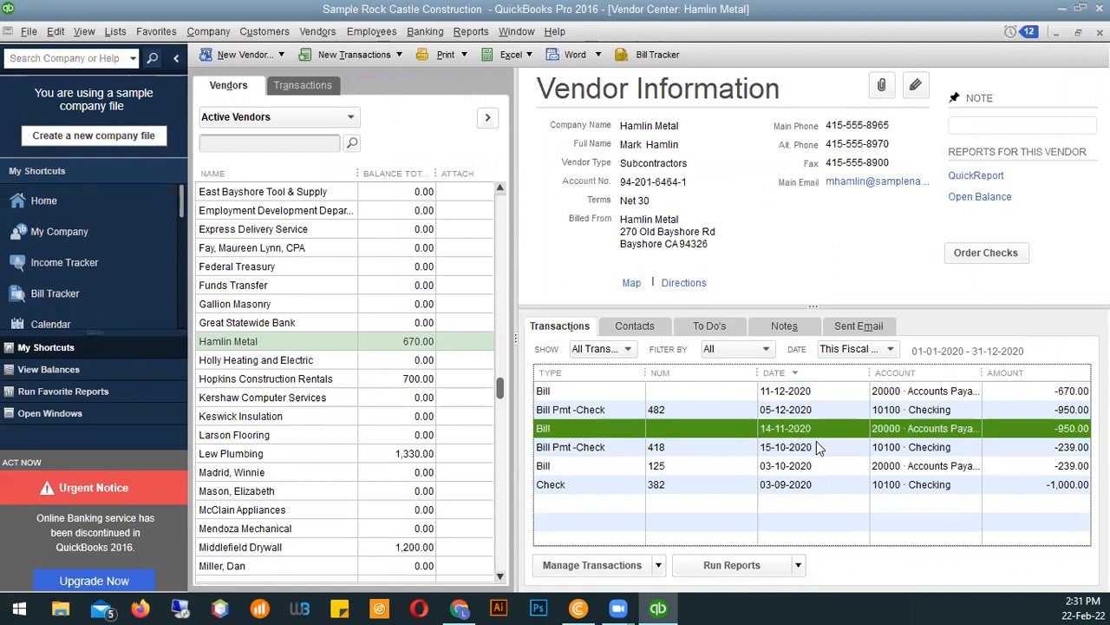
left_click(771, 411)
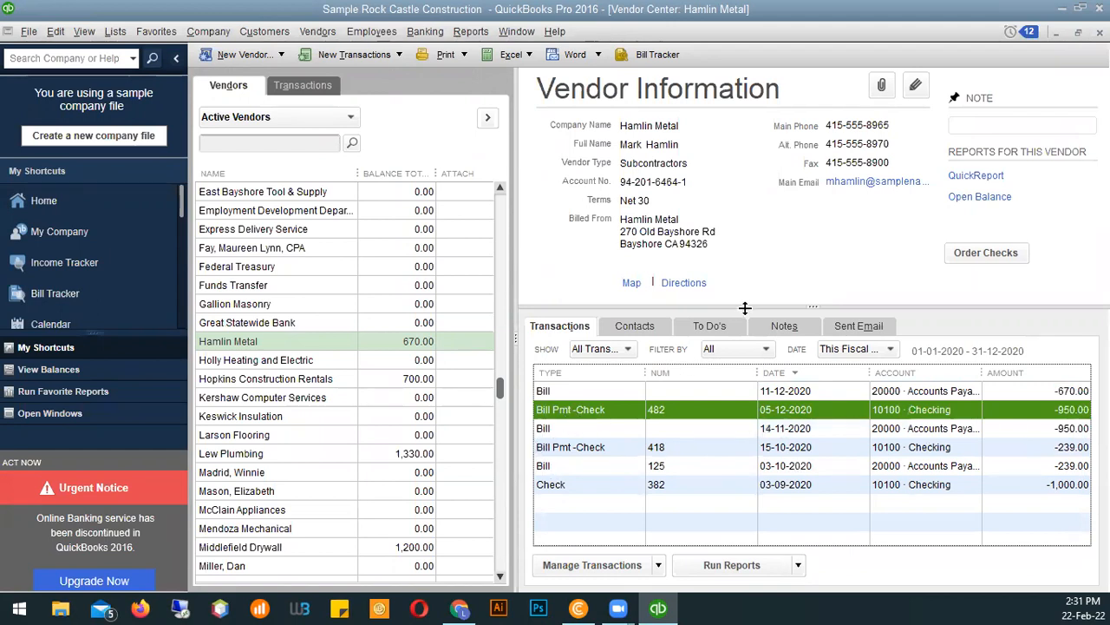
left_click_drag(744, 308, 744, 297)
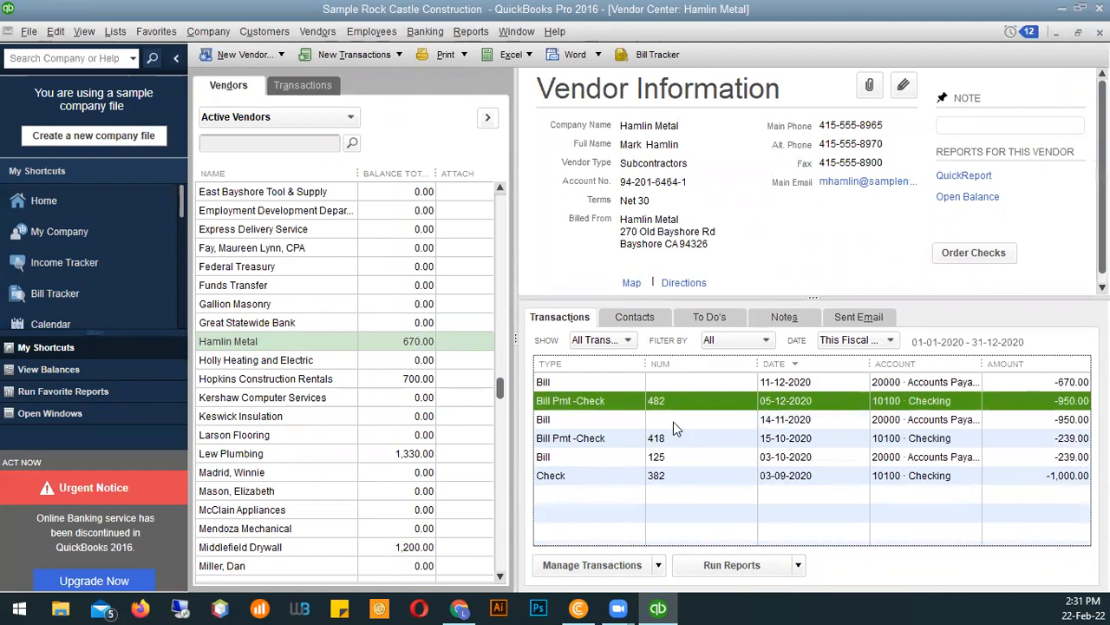
left_click(546, 383)
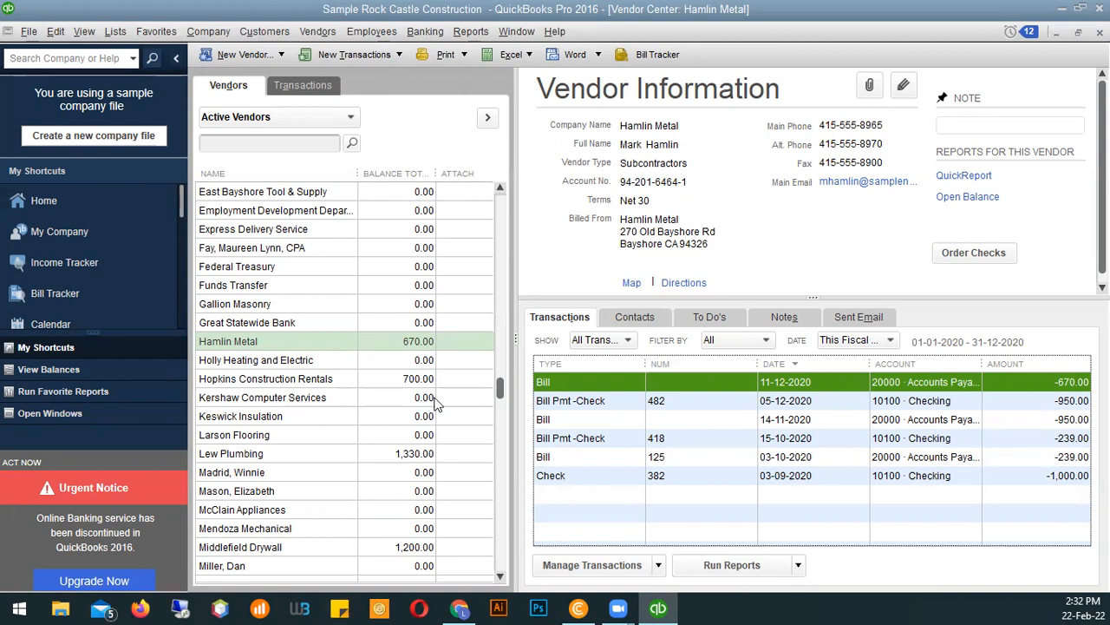
Review the transactions of vendors near the start of the list, including Bayshore Water, CalOil Company and City of East Bayshore
left_click_drag(501, 387, 506, 203)
left_click(230, 210)
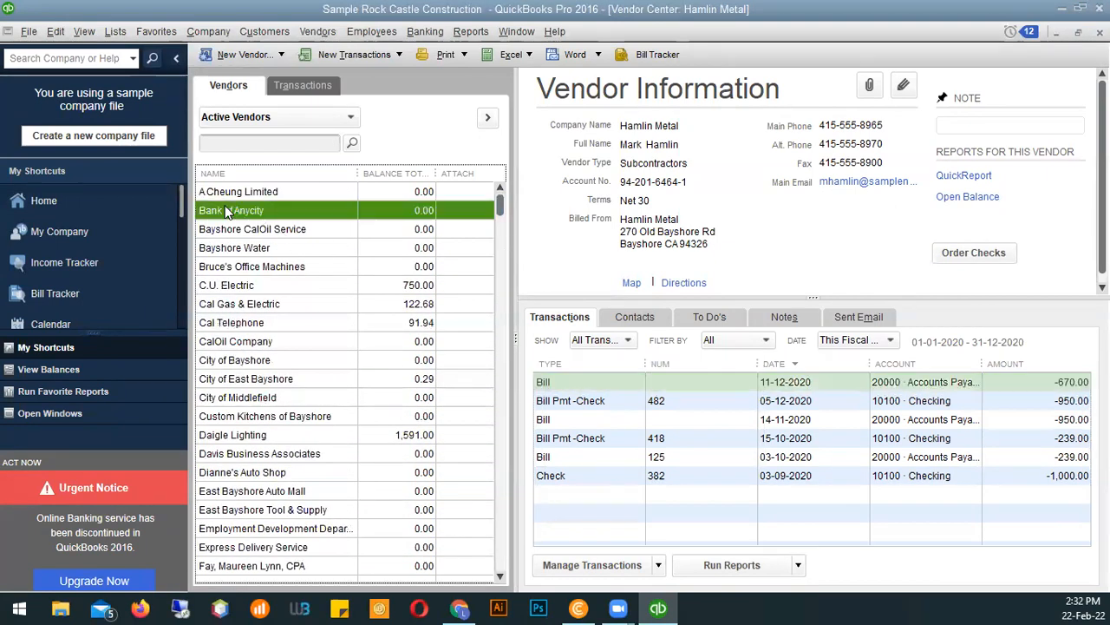
left_click(234, 248)
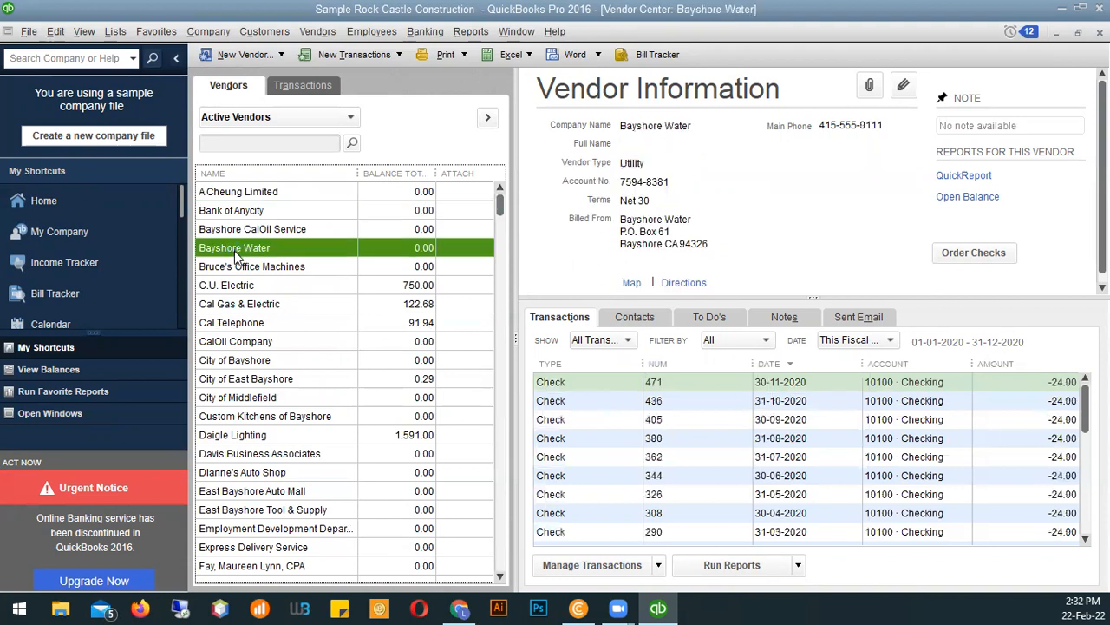
left_click(252, 343)
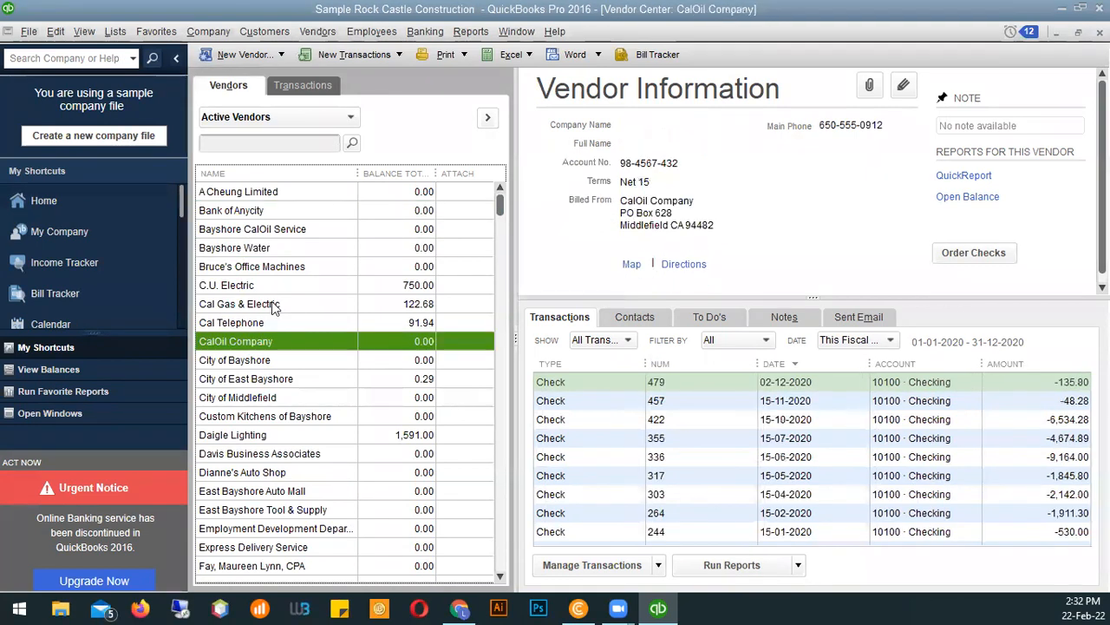
left_click(274, 265)
left_click(233, 382)
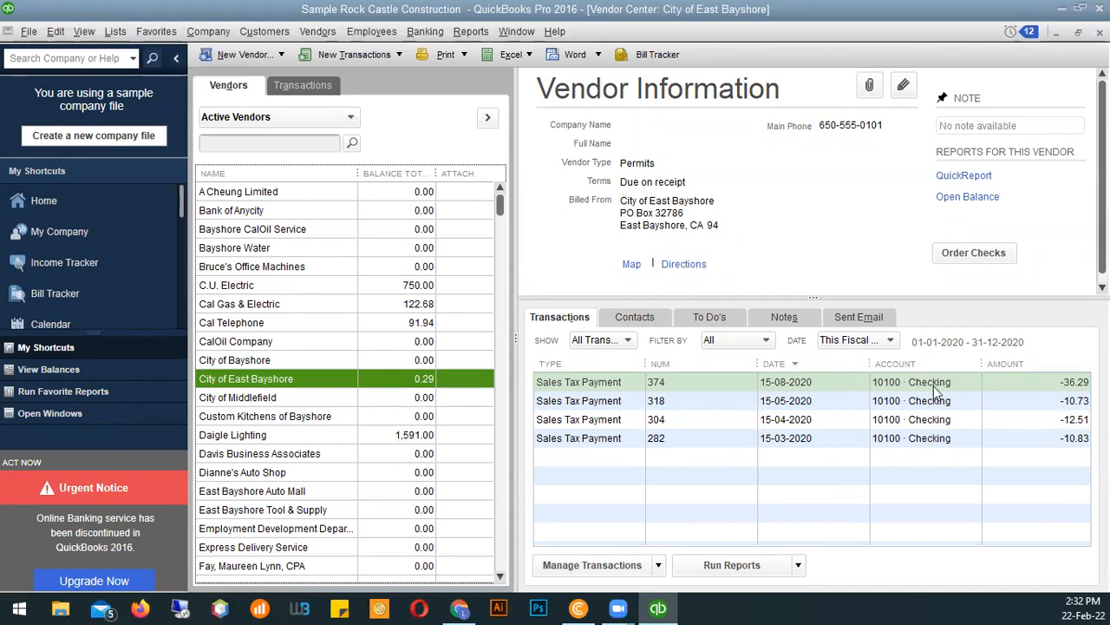
Examine Daigle Lighting's purchase orders, bills and bill payments, then close the Vendor Center
left_click(260, 455)
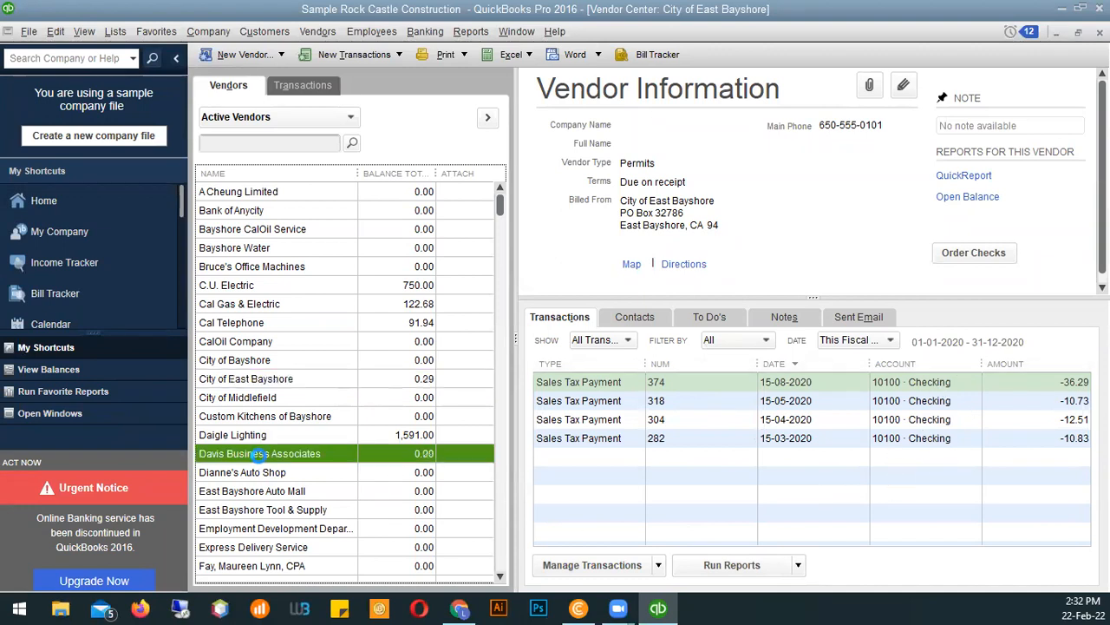
left_click(285, 435)
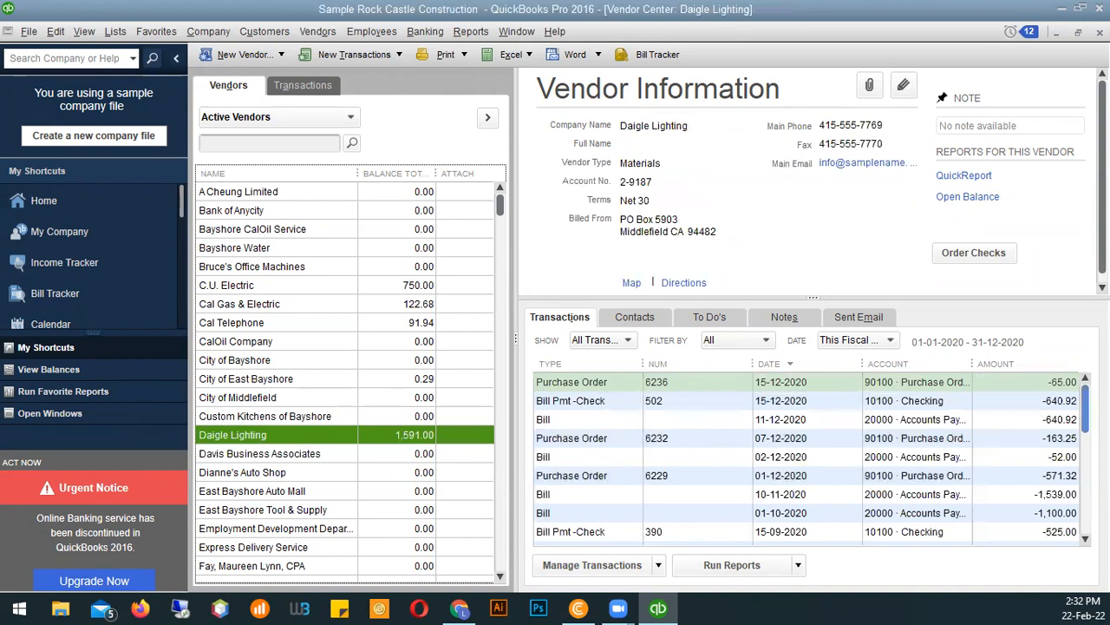
mouse_move(1086, 409)
left_mouse_down()
mouse_move(1086, 511)
mouse_move(1085, 409)
left_mouse_up()
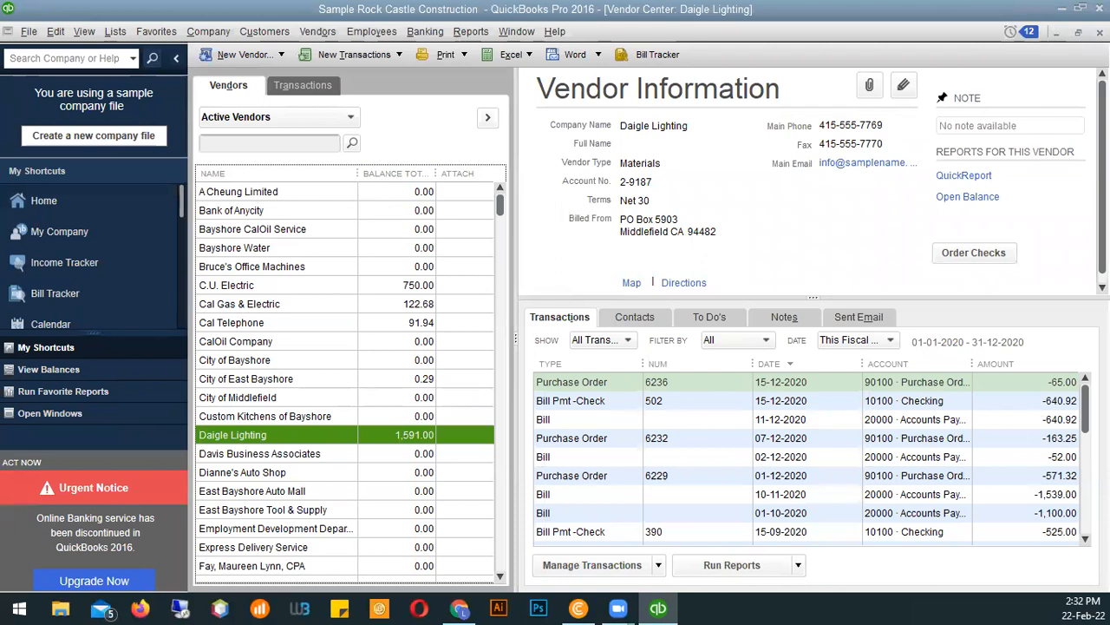
left_click(1100, 33)
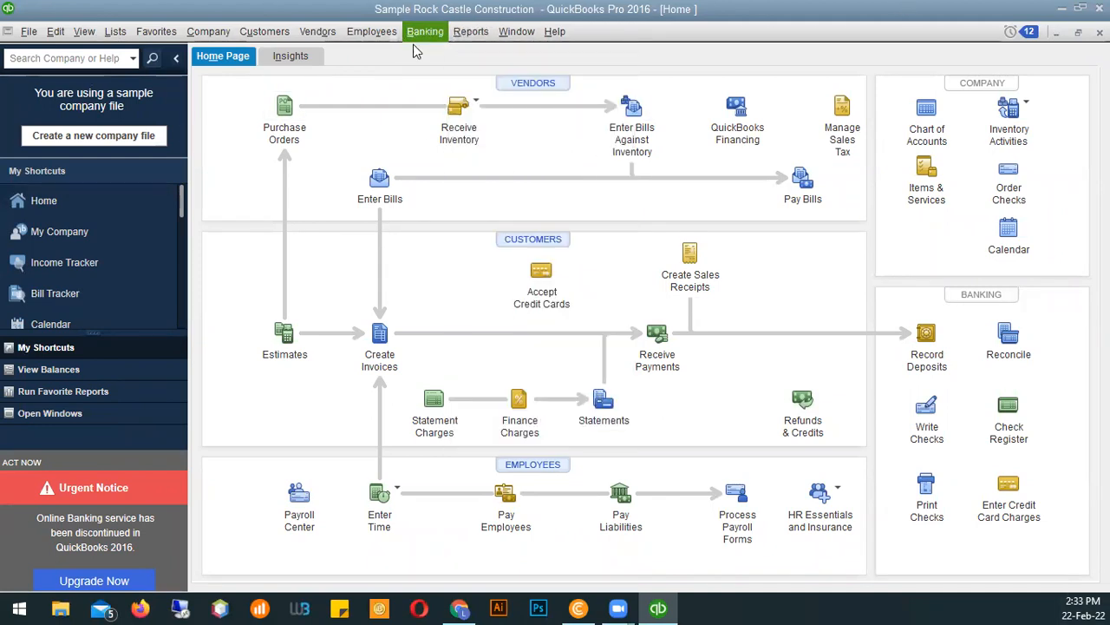
Open the Vendor Balance Summary report from the Vendors & Payables reports
left_click(439, 35)
mouse_move(463, 39)
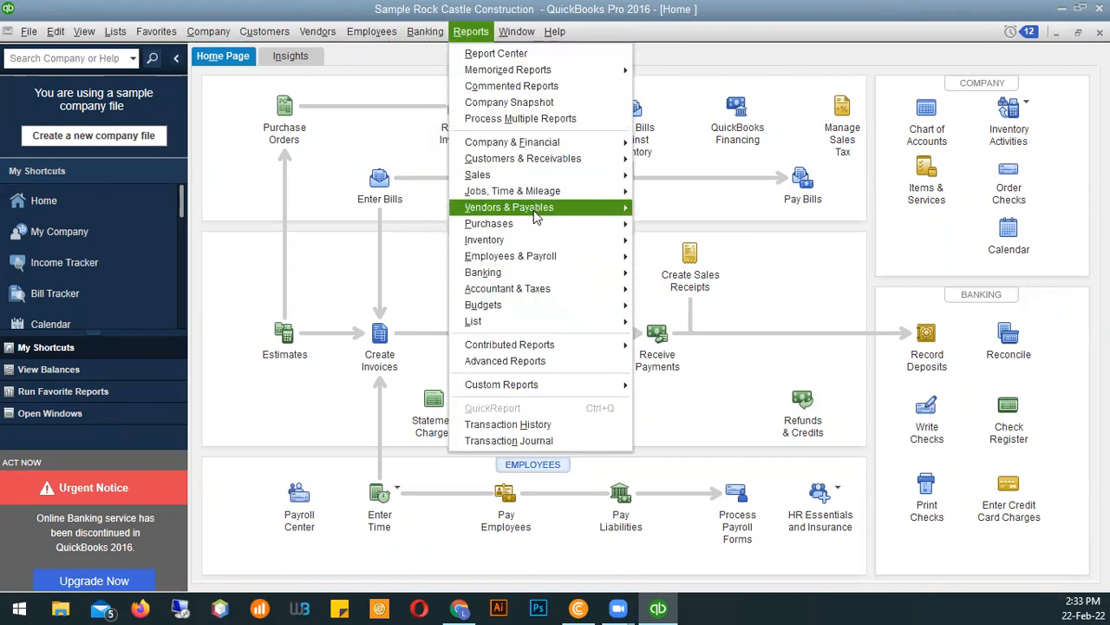
mouse_move(531, 207)
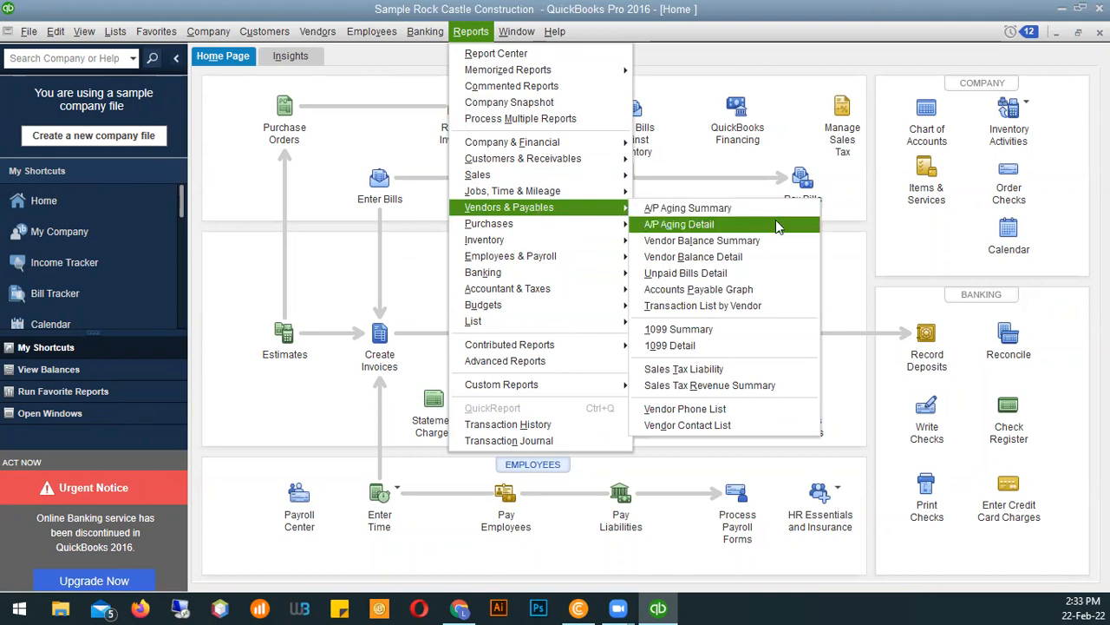
left_click(698, 241)
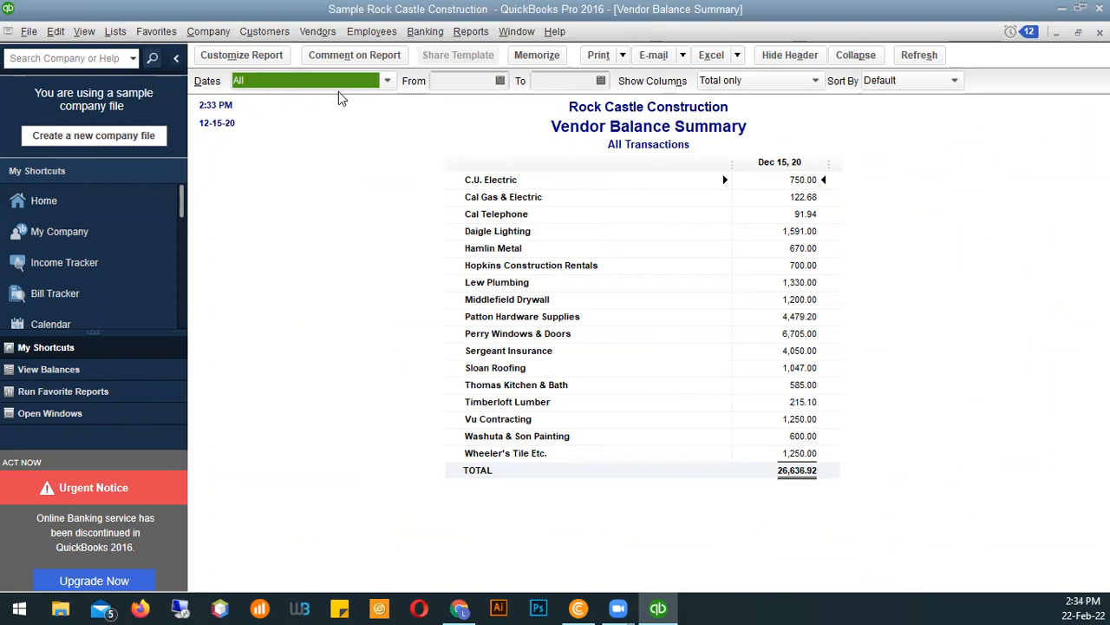
Look through the date range options of the Vendor Balance Summary, leave it on All and close the report
left_click(387, 82)
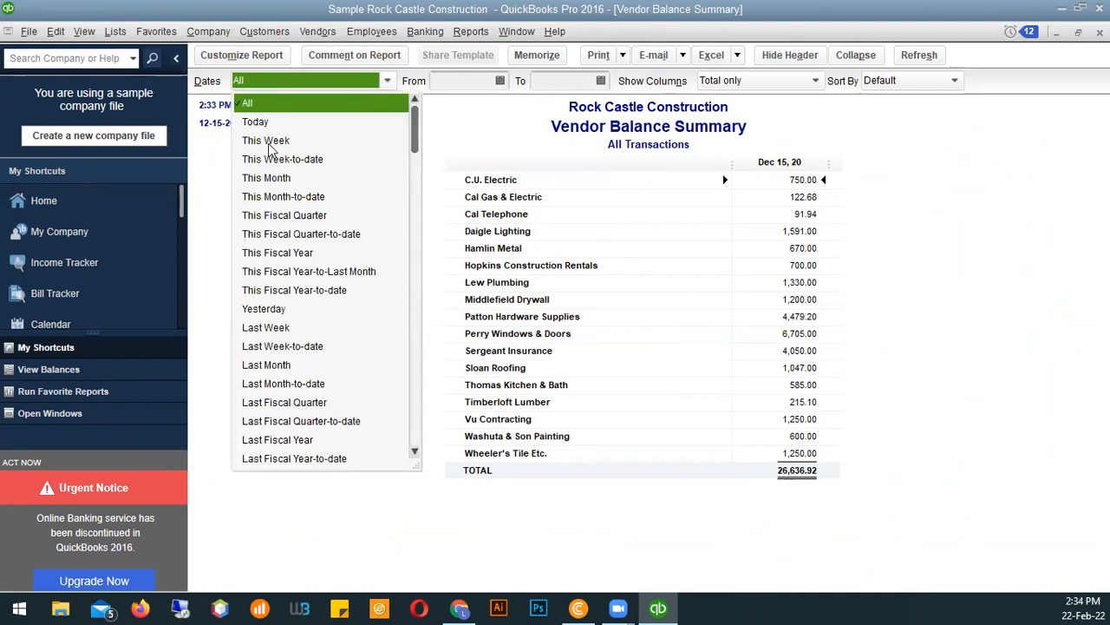
mouse_move(415, 149)
left_mouse_down()
mouse_move(416, 198)
mouse_move(418, 139)
left_mouse_up()
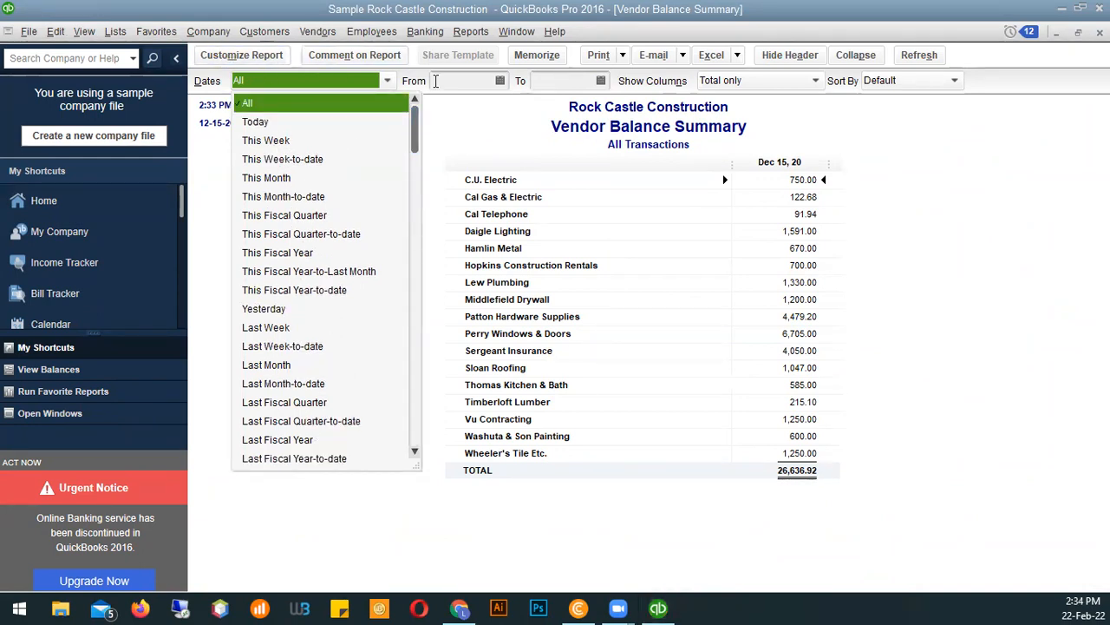
left_click(968, 168)
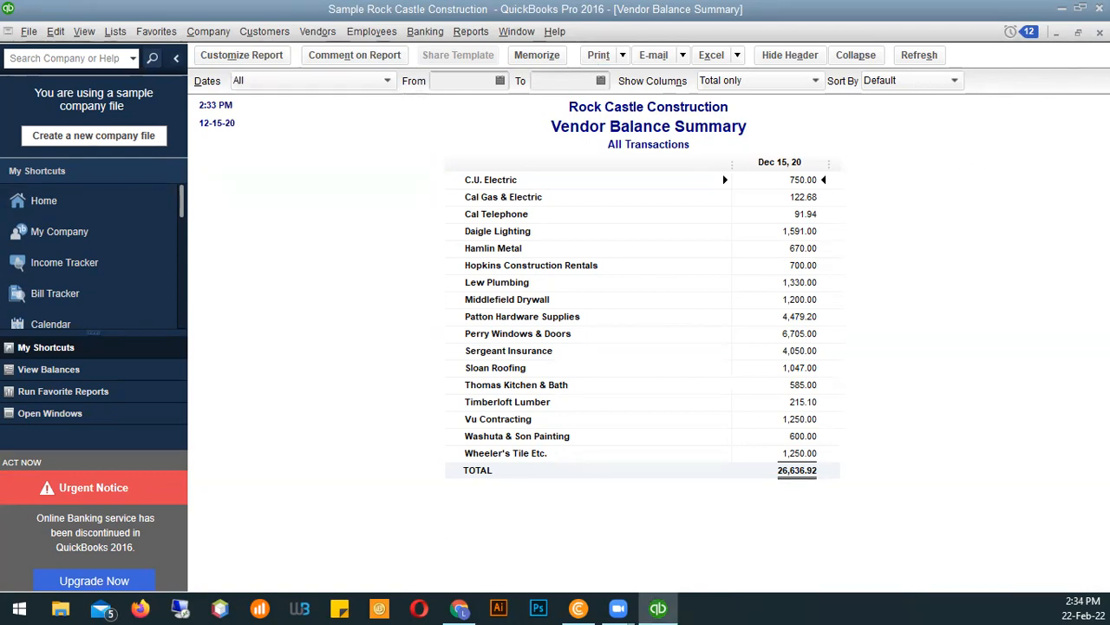
left_click(1100, 33)
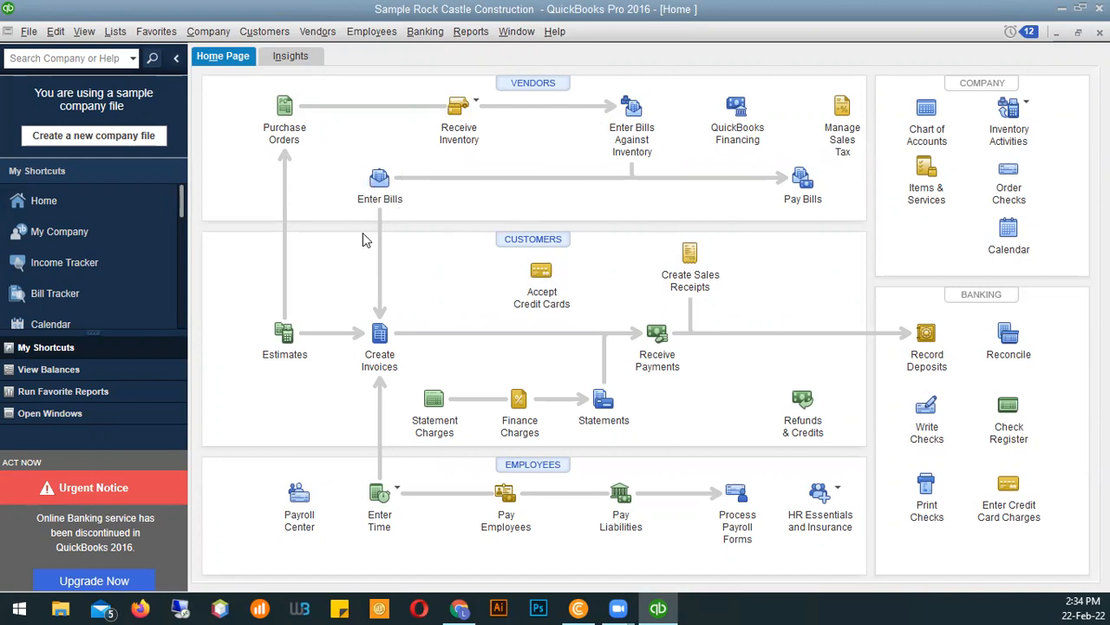
Start entering a new bill and choose C.U. Electric as its vendor
left_click(379, 182)
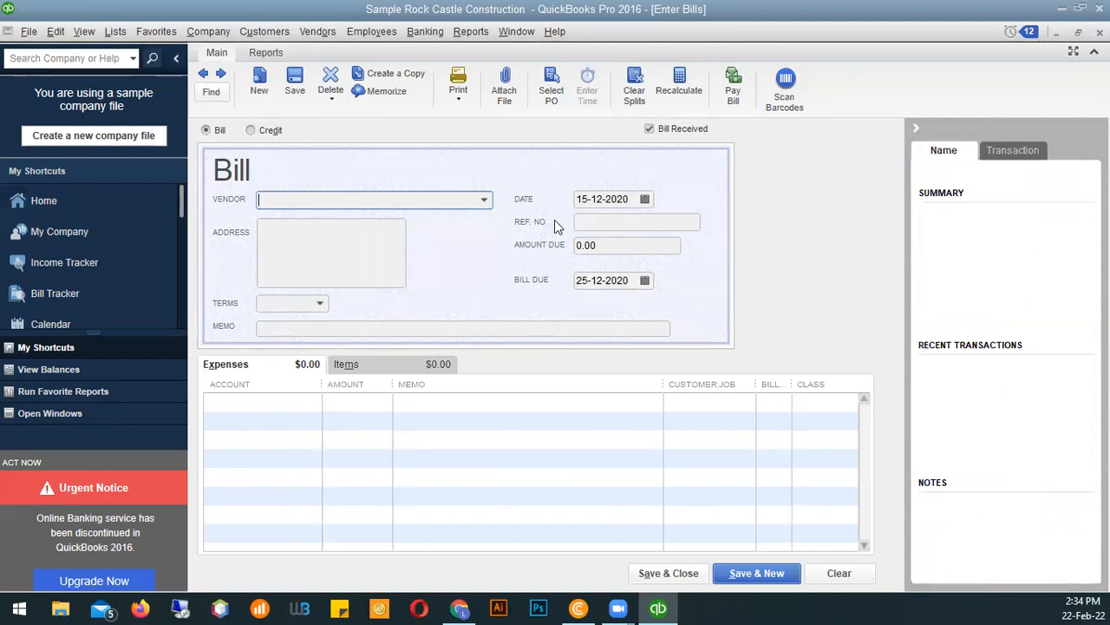
left_click(484, 200)
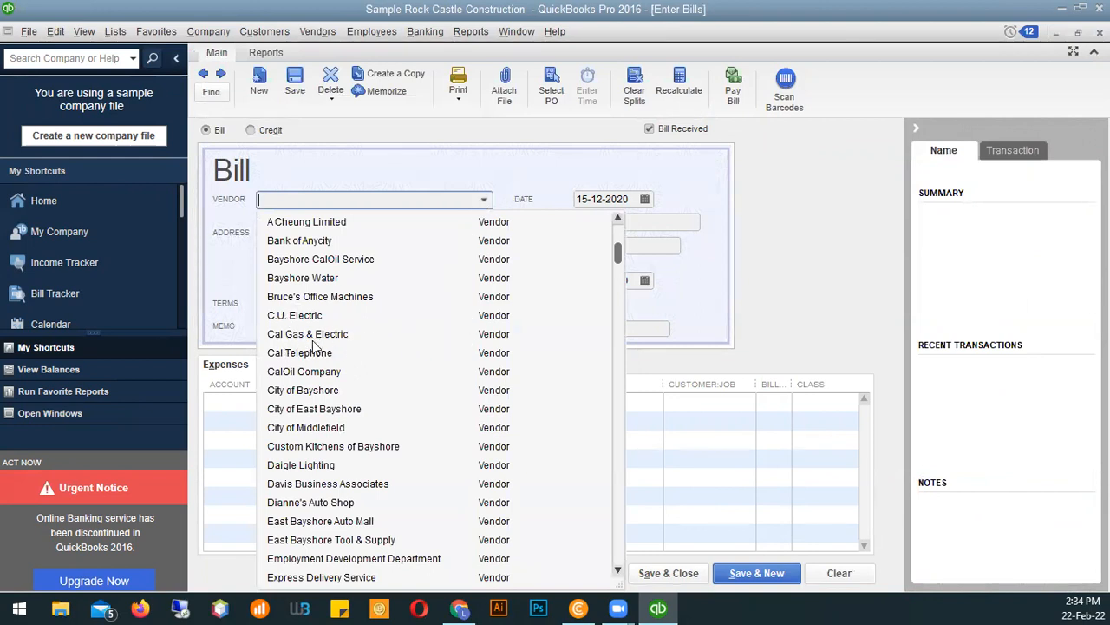
left_click(289, 315)
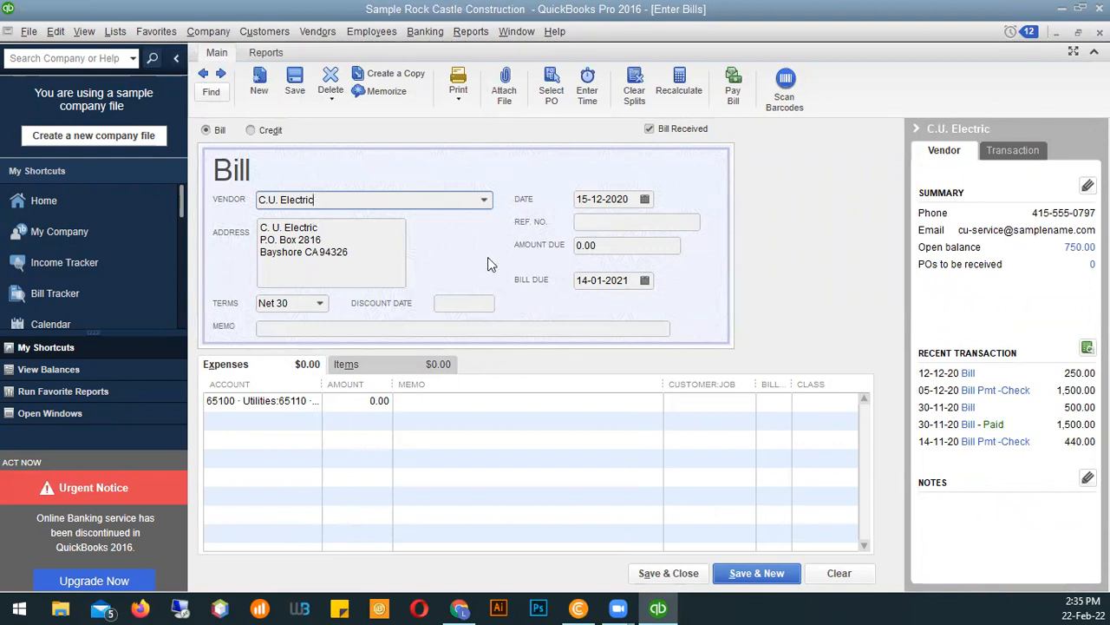
Set the bill's amount due to 500.00 and its reference number to bill2022-1
left_click(614, 246)
left_click_drag(614, 245, 547, 236)
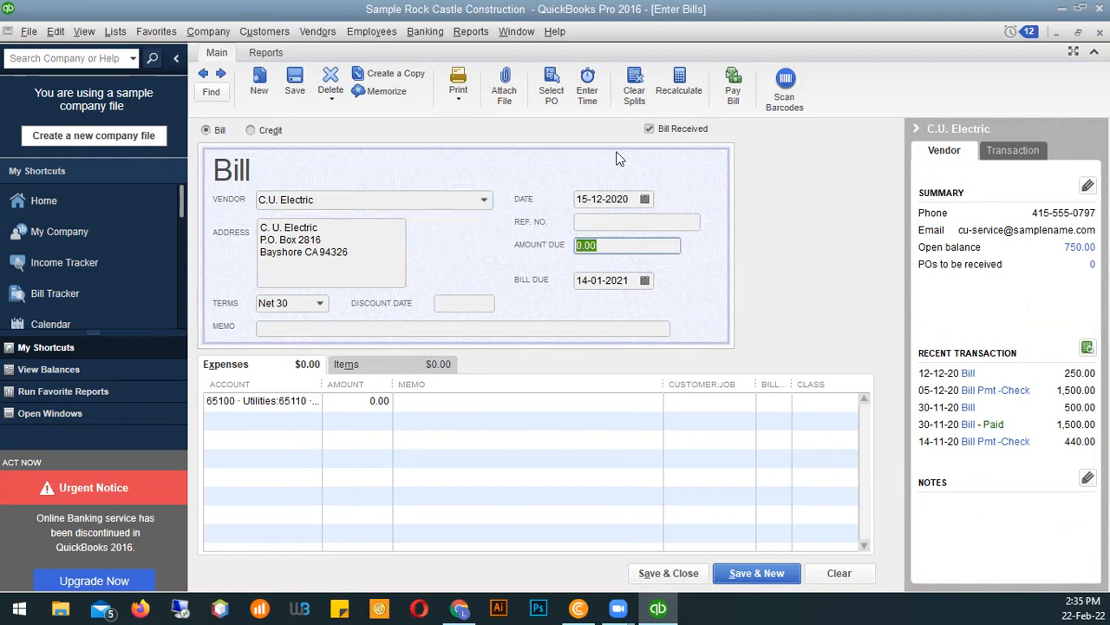
type("500")
left_click(607, 223)
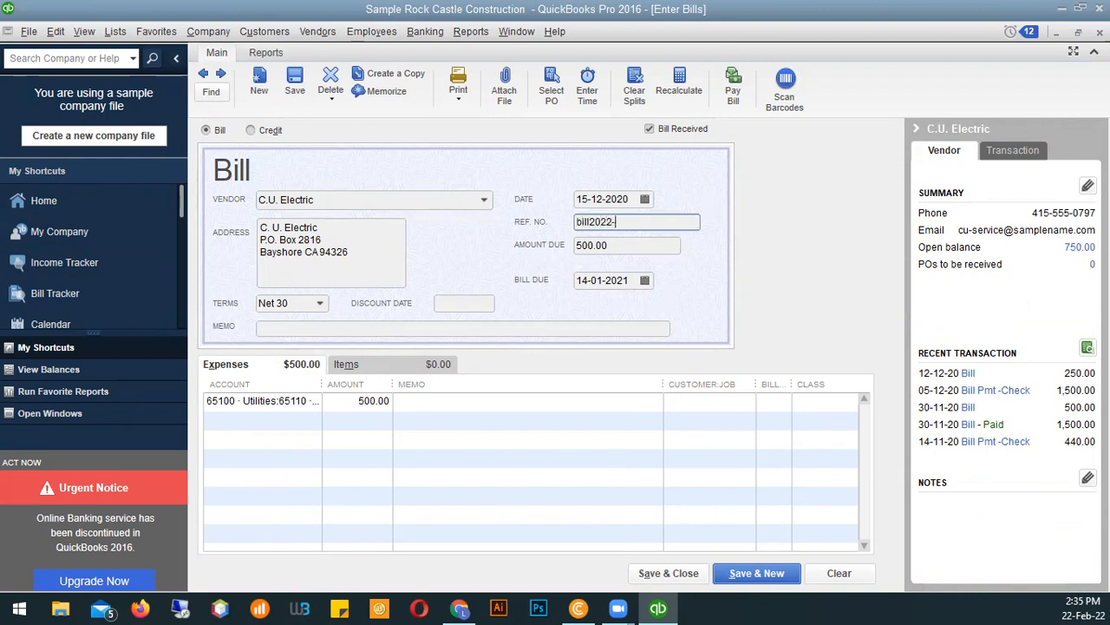
left_click(647, 244)
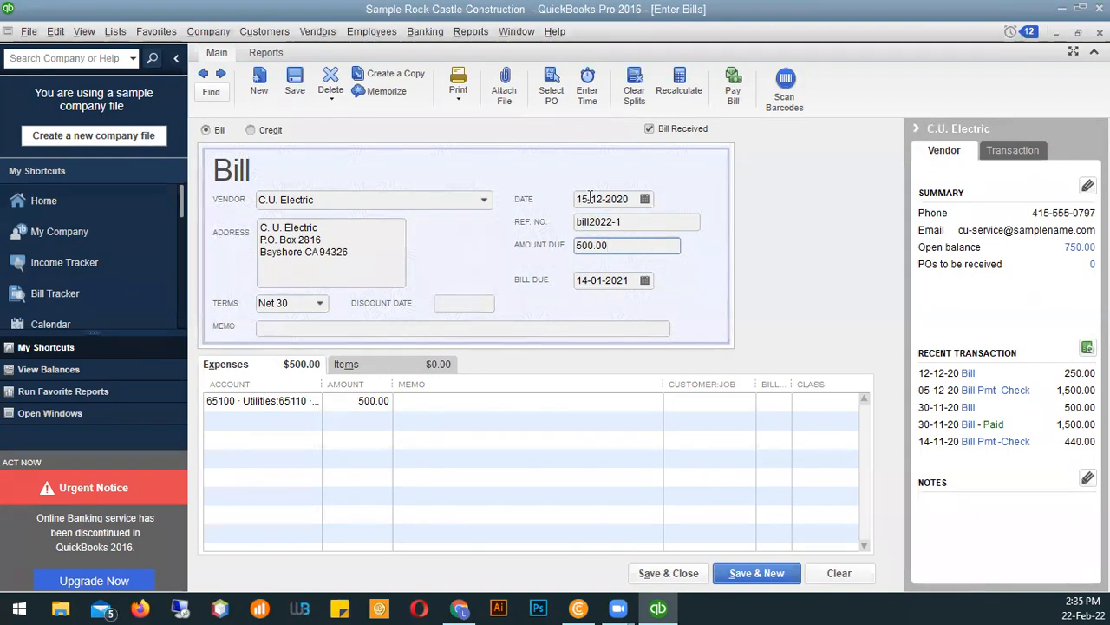
Pick 15-12-2020 as the bill date and check the available payment terms, keeping Net 30
left_click(644, 200)
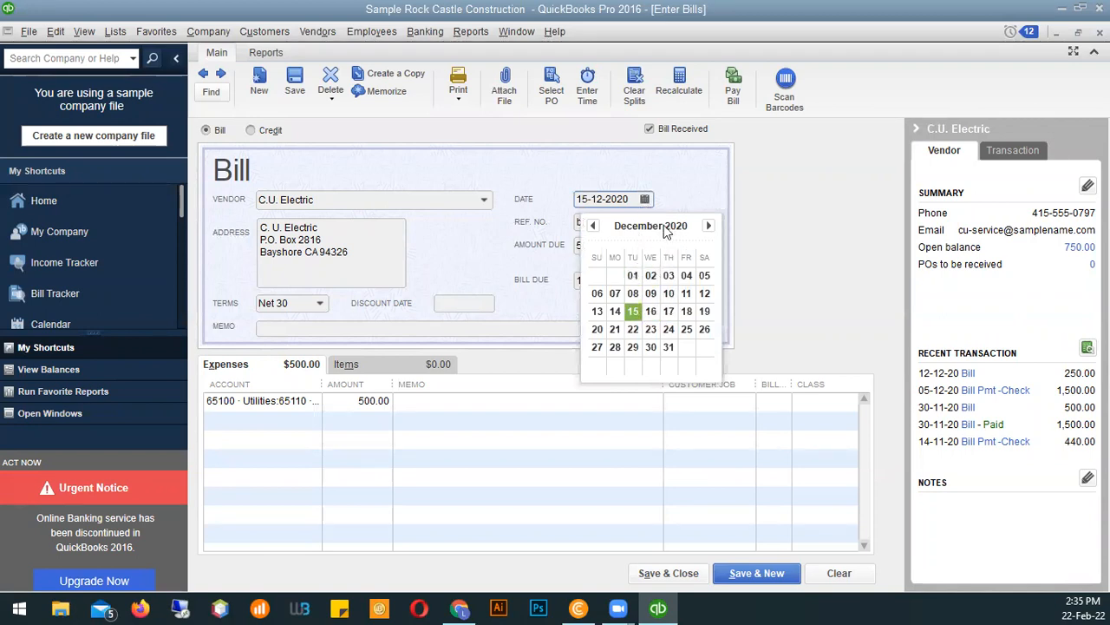
left_click(634, 313)
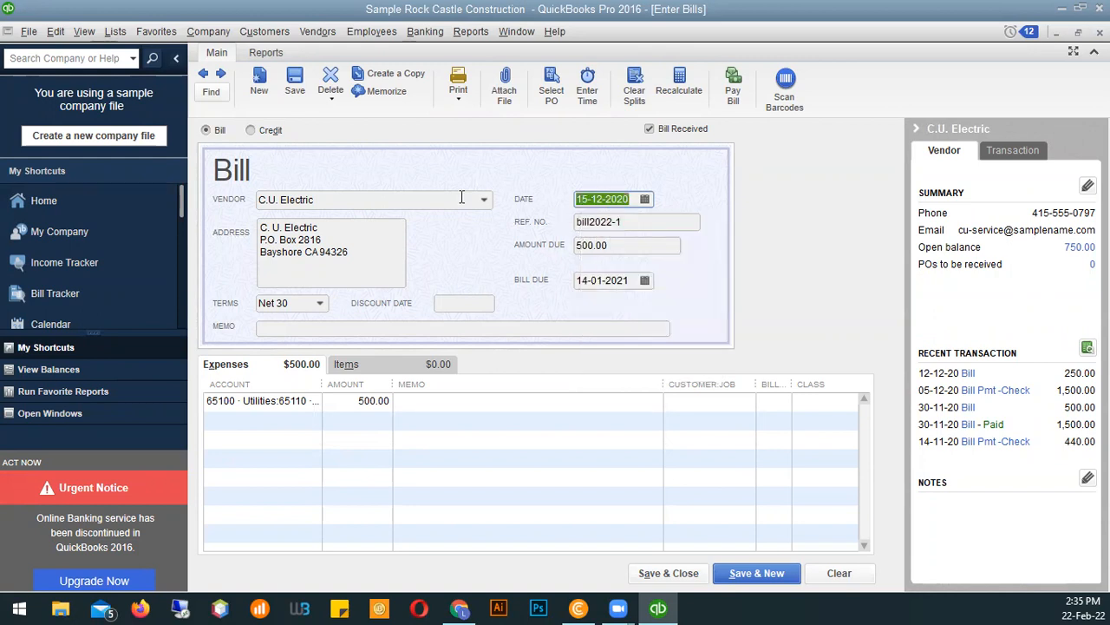
left_click(331, 328)
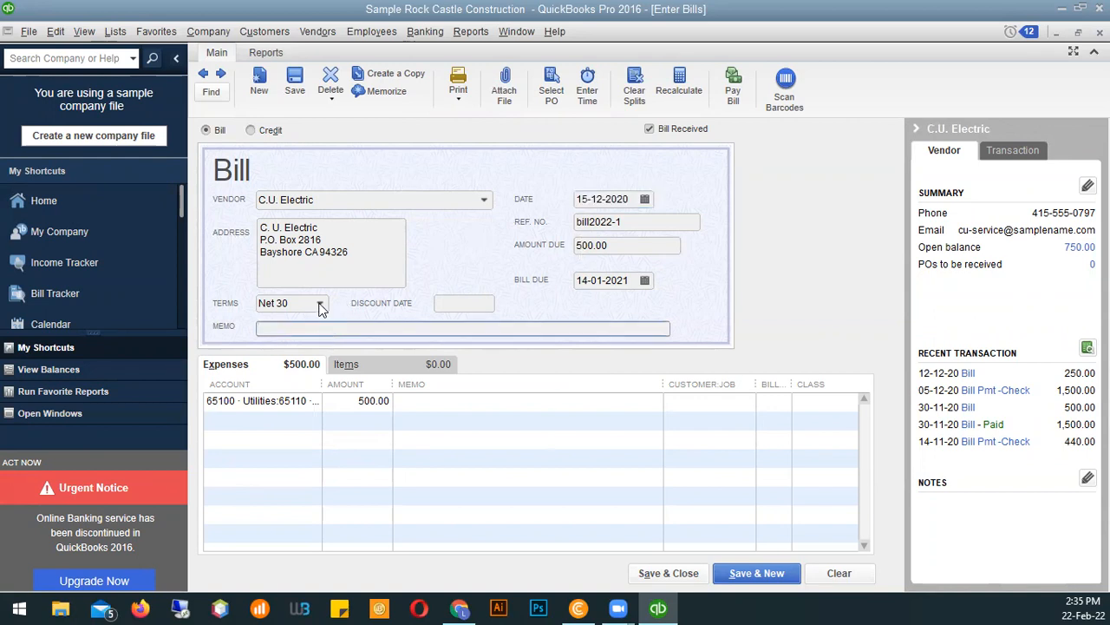
left_click(320, 304)
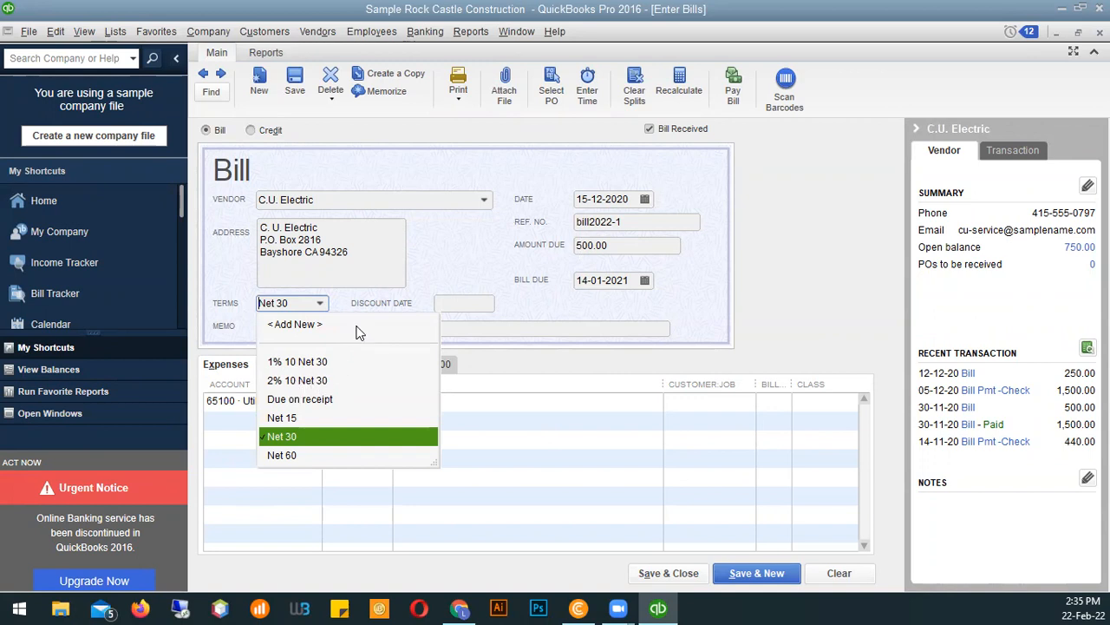
left_click(454, 265)
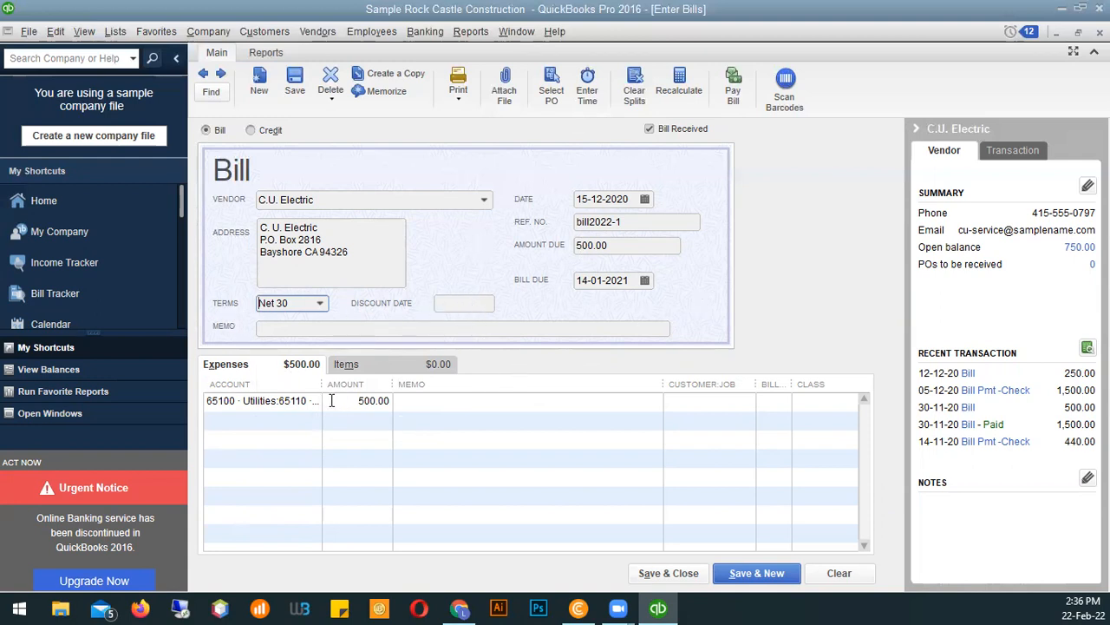
Look through the accounts available for the bill's expense line, keeping 65110 Gas and Electric under Utilities
left_click(275, 400)
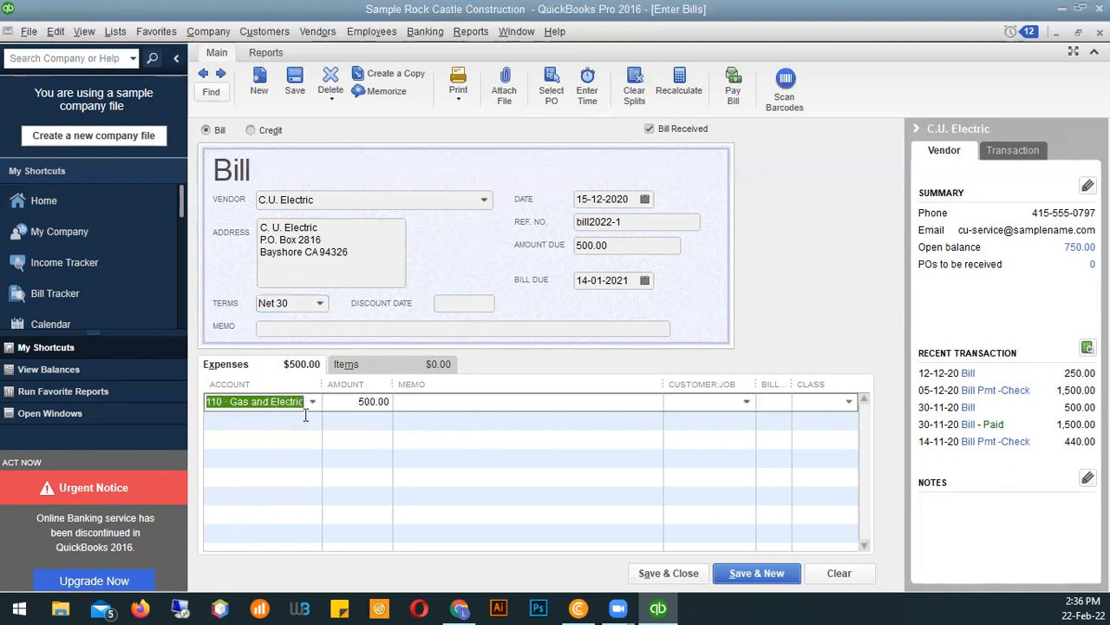
left_click(313, 403)
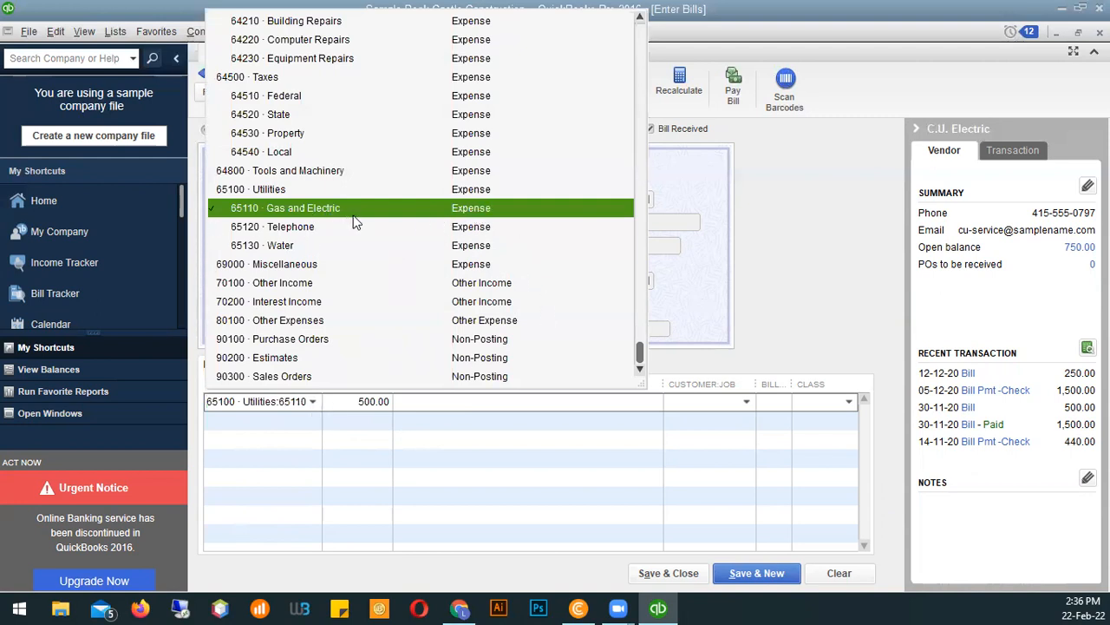
left_click(811, 163)
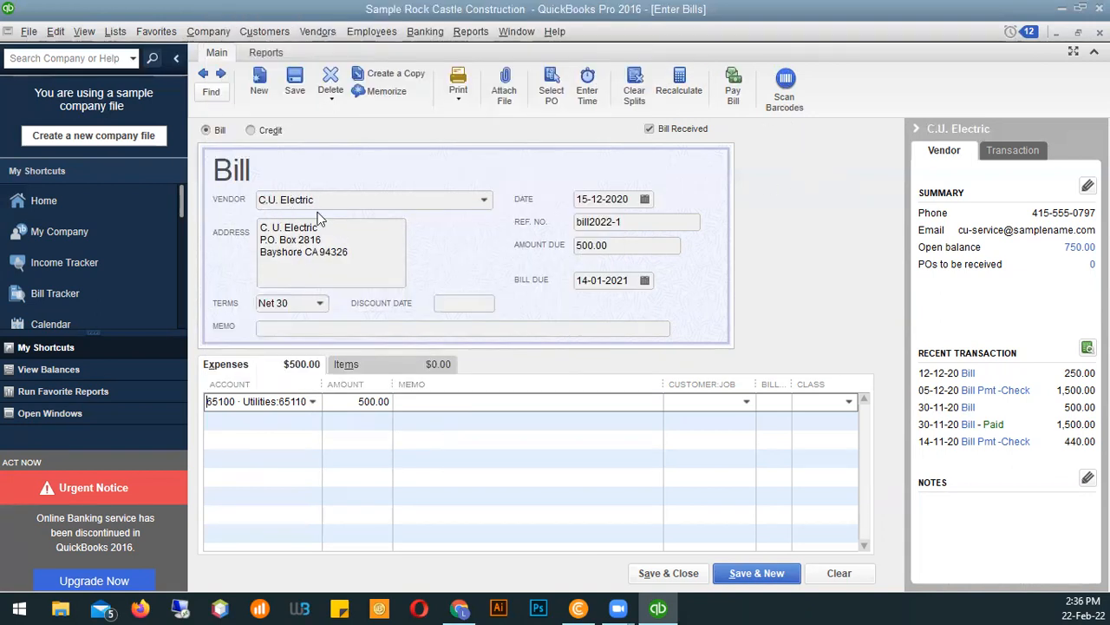
left_click(312, 401)
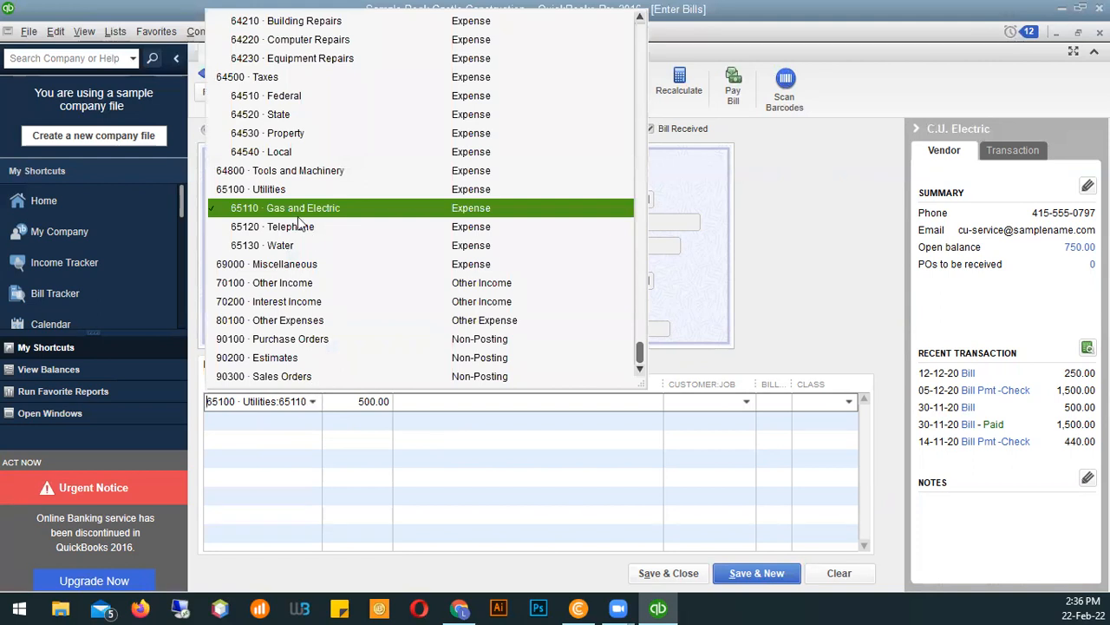
left_click(515, 453)
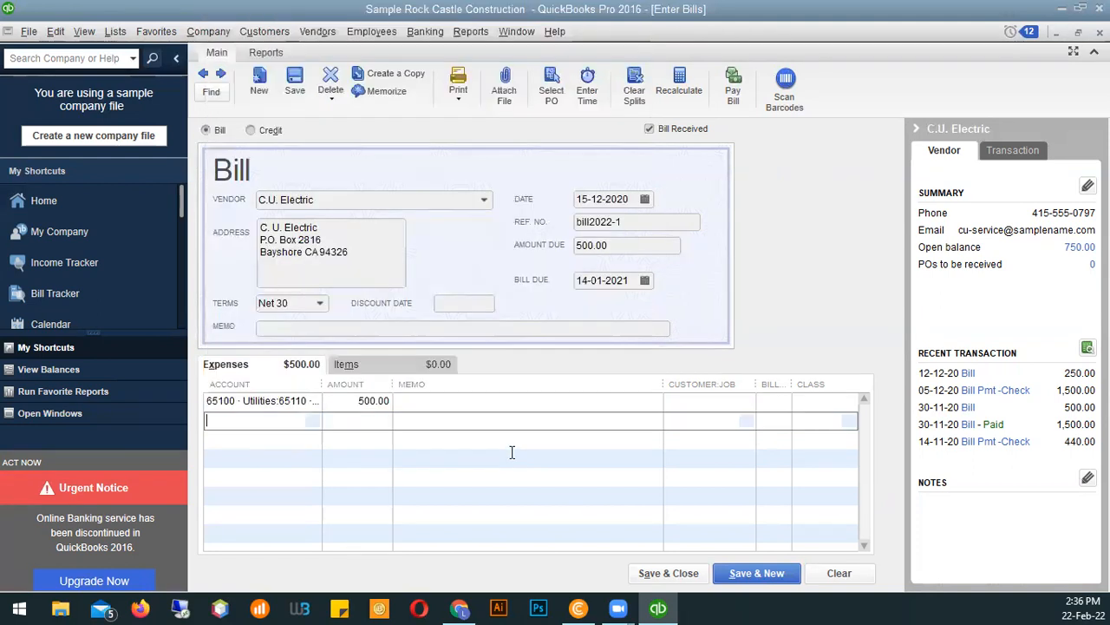
Enter "Electric Bil for November 2020" as the memo of the 500.00 expense line
left_click(441, 400)
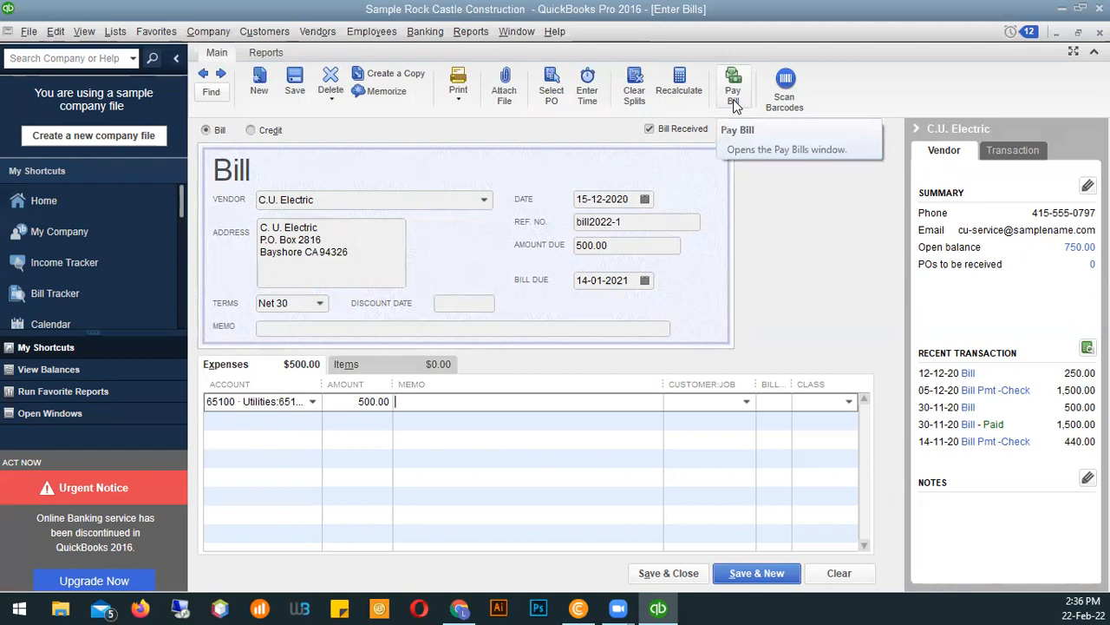
type("Electric Bil for Nove")
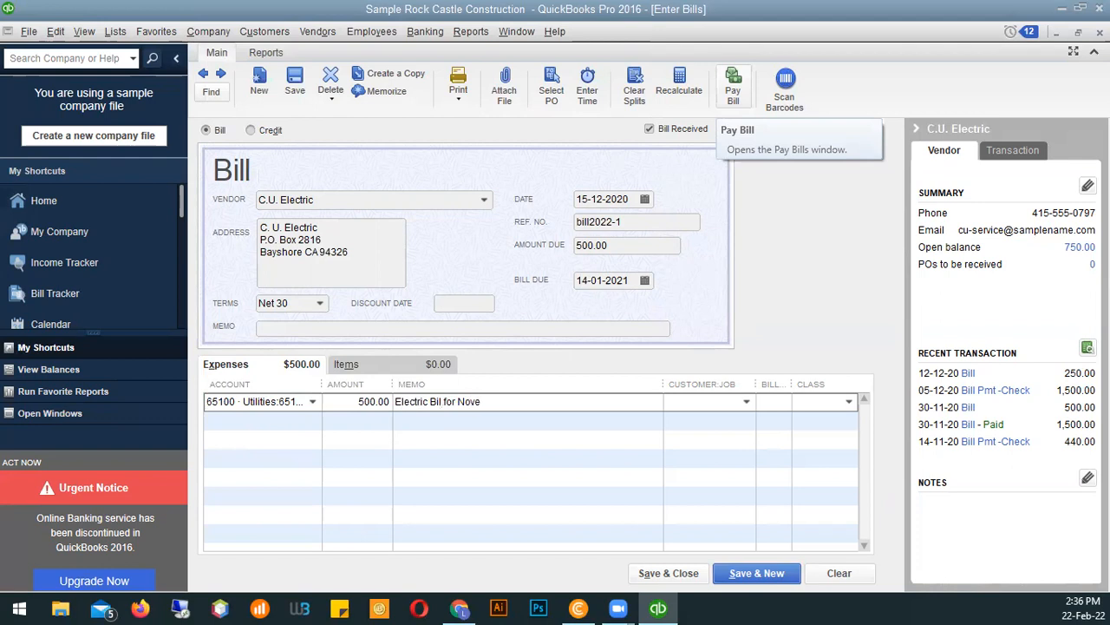
type("020")
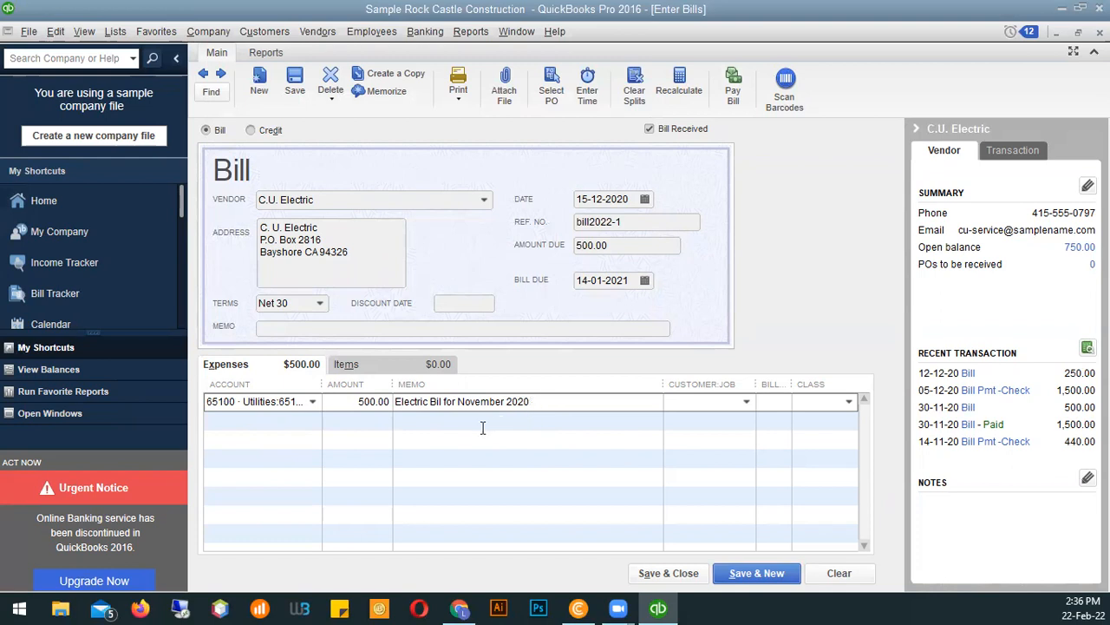
Check the expense line's Customer:Job and Class options, leave both blank, and save and close the bill
left_click(345, 406)
left_click(748, 402)
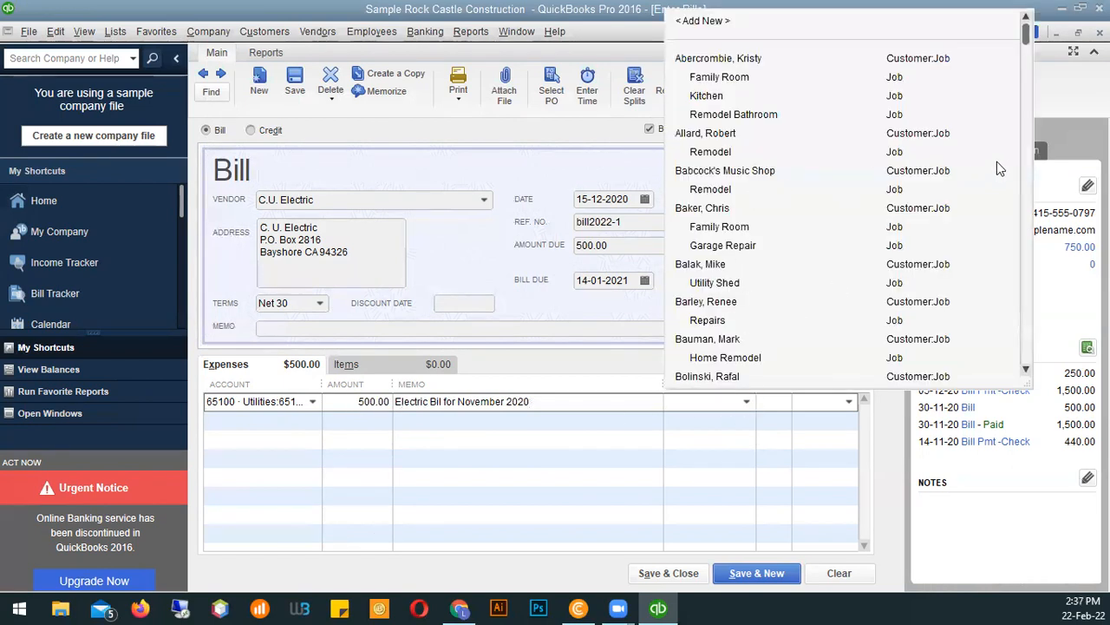
left_click(757, 424)
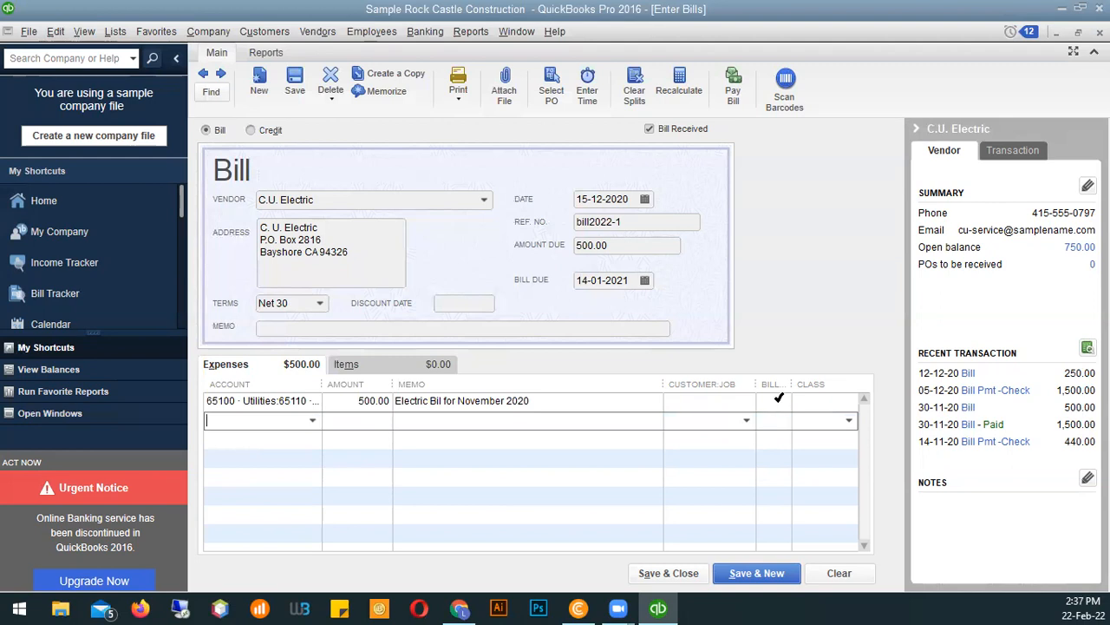
left_click(779, 397)
left_click(850, 401)
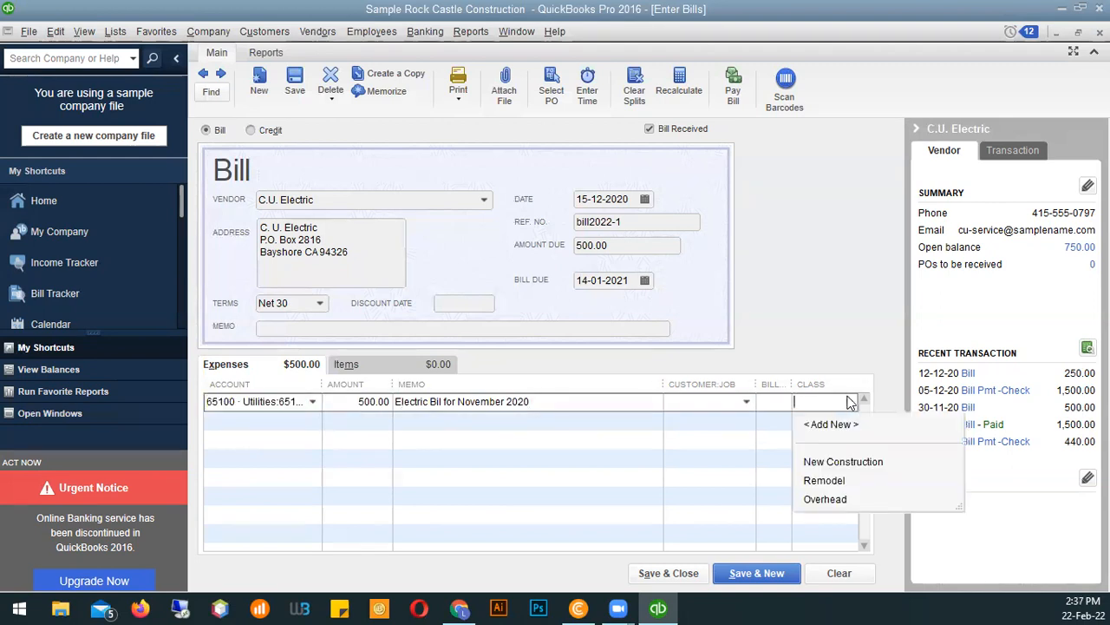
left_click(850, 400)
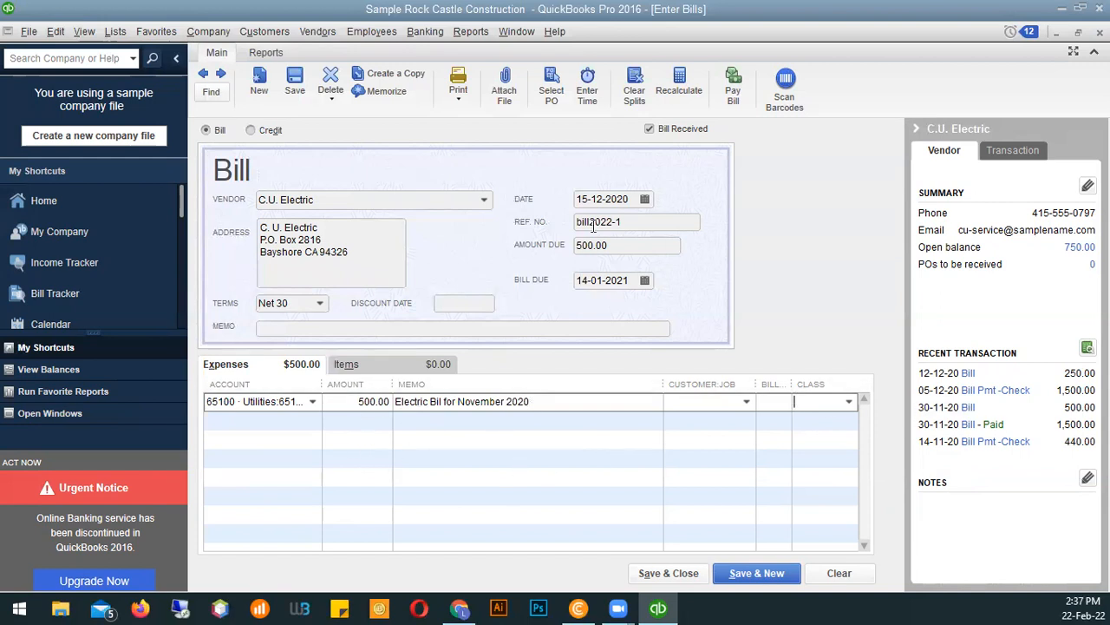
left_click(677, 575)
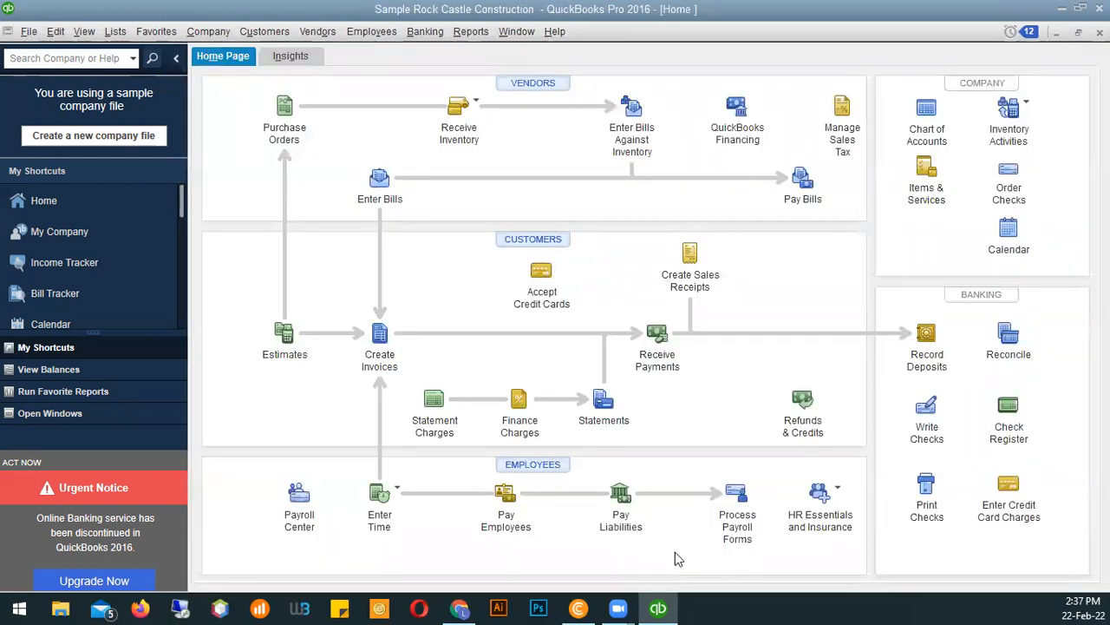
Open the Vendor Balance Detail report from the Vendors & Payables reports
left_click(478, 34)
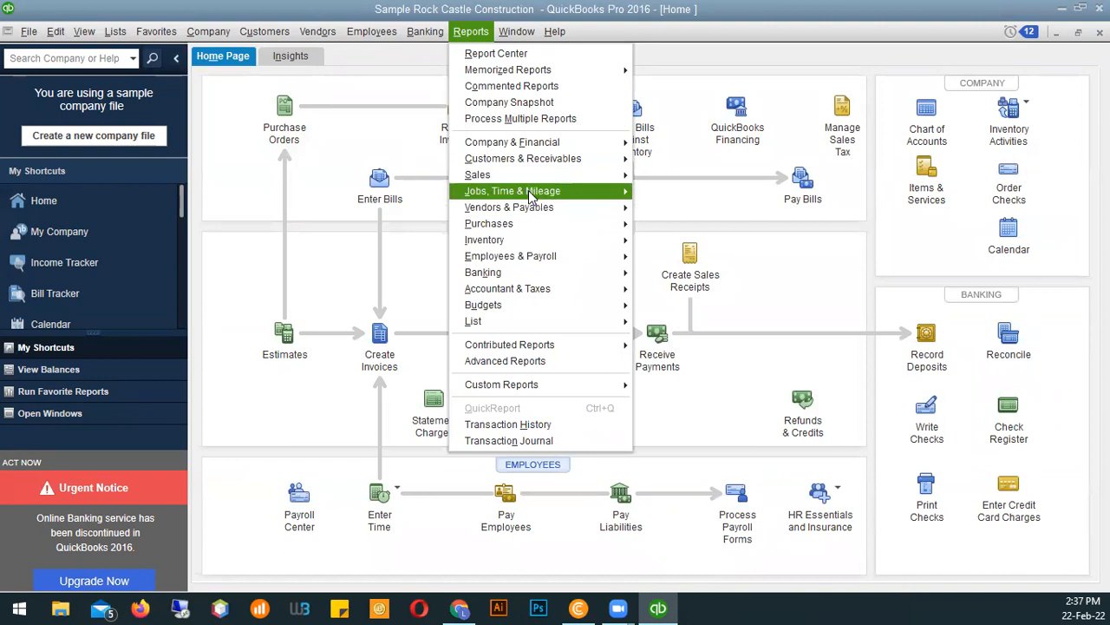
mouse_move(524, 209)
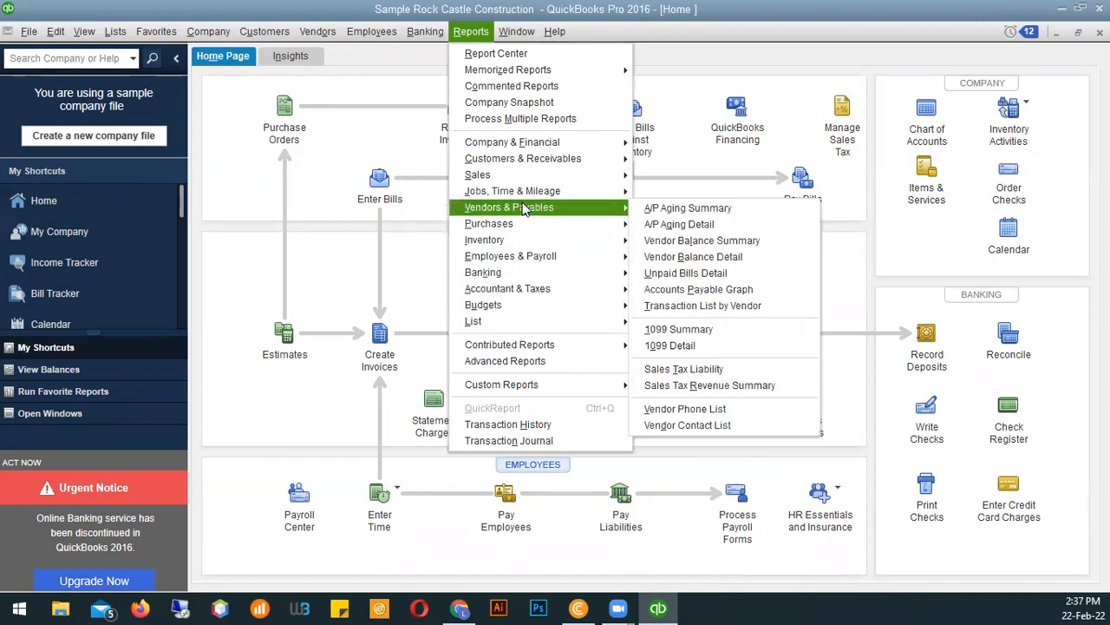
left_click(716, 261)
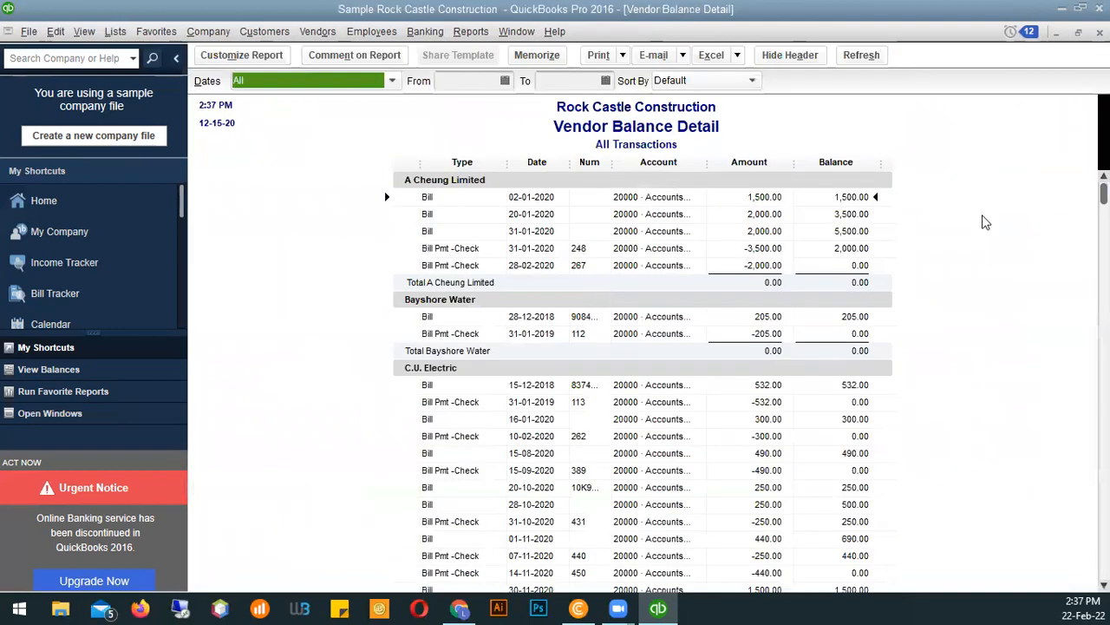
Review the bills, bill payments and balances per vendor from A Cheung Limited to Daigle Lighting, then close the report
scroll(642, 373, "down", 1)
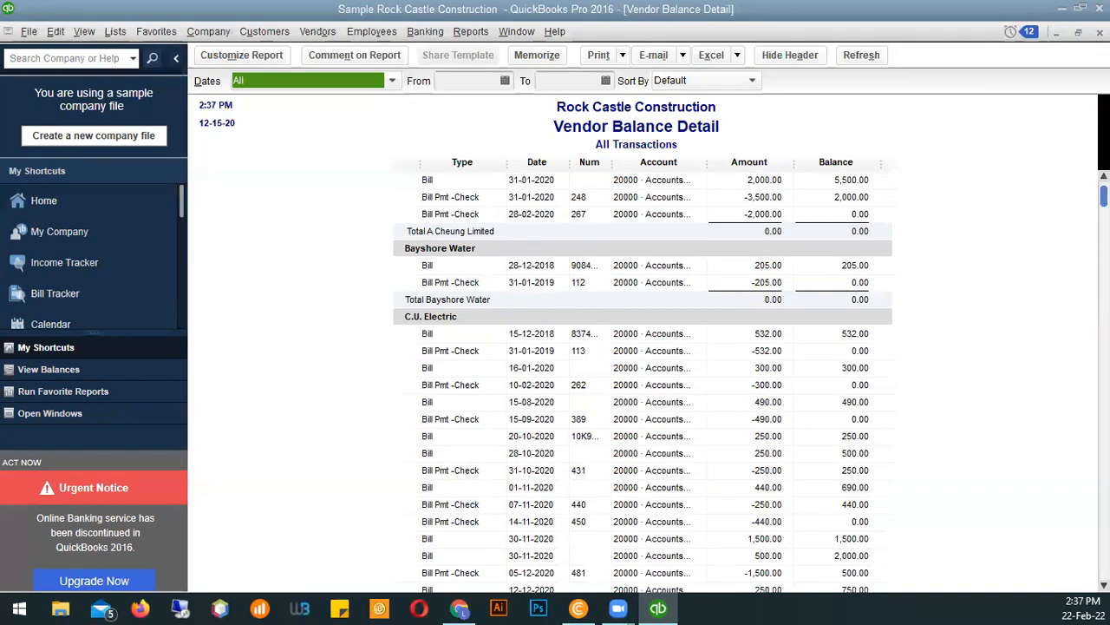
scroll(642, 373, "up", 1)
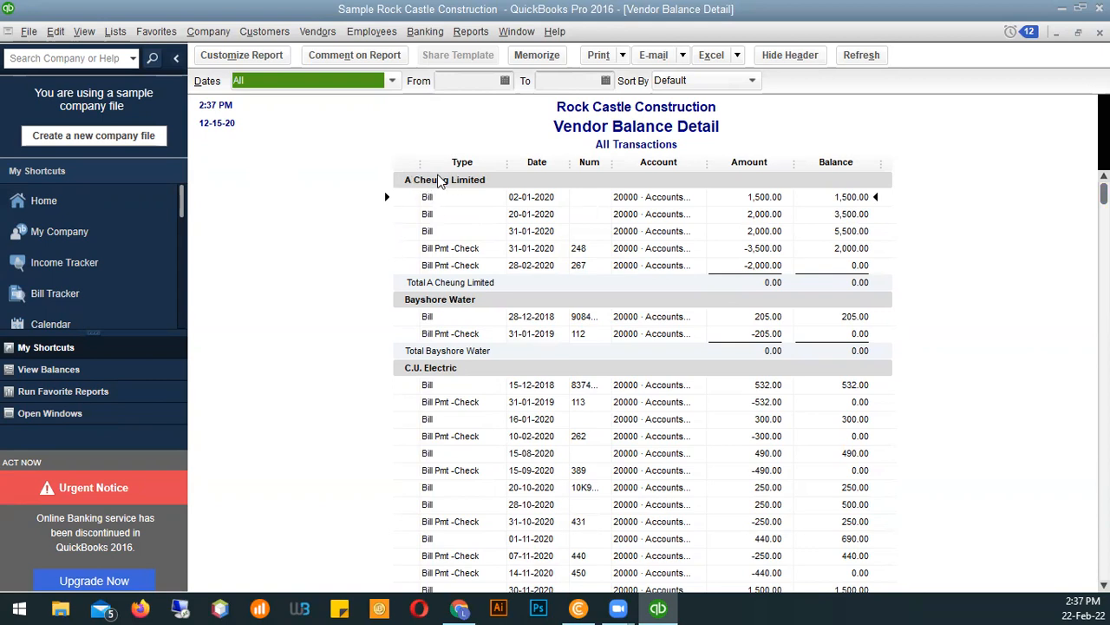
scroll(907, 287, "down", 7)
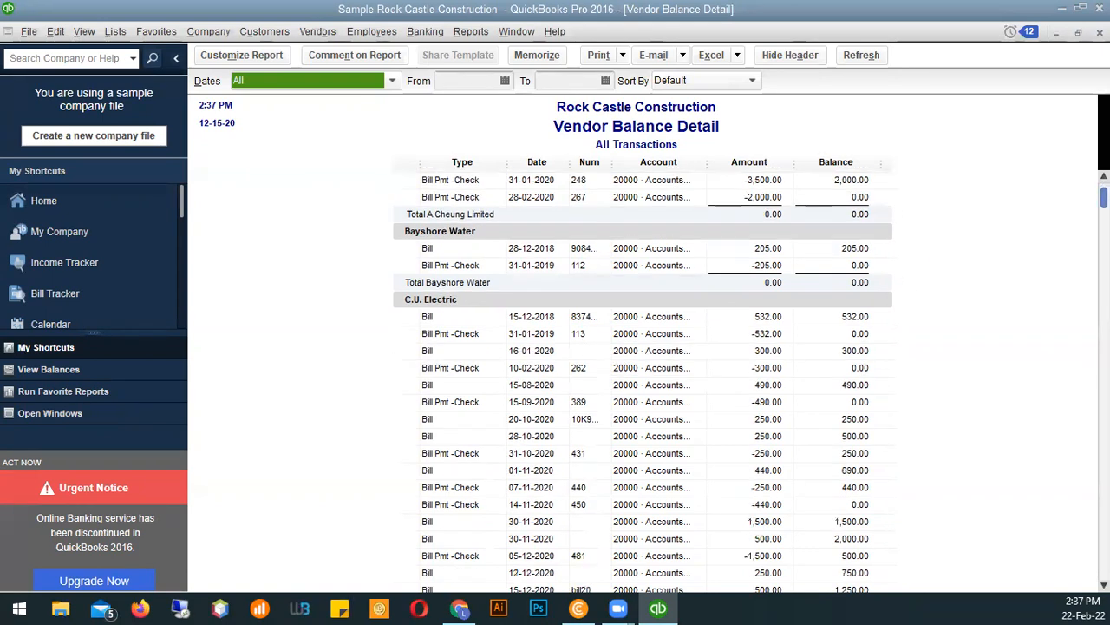
scroll(643, 382, "down", 4)
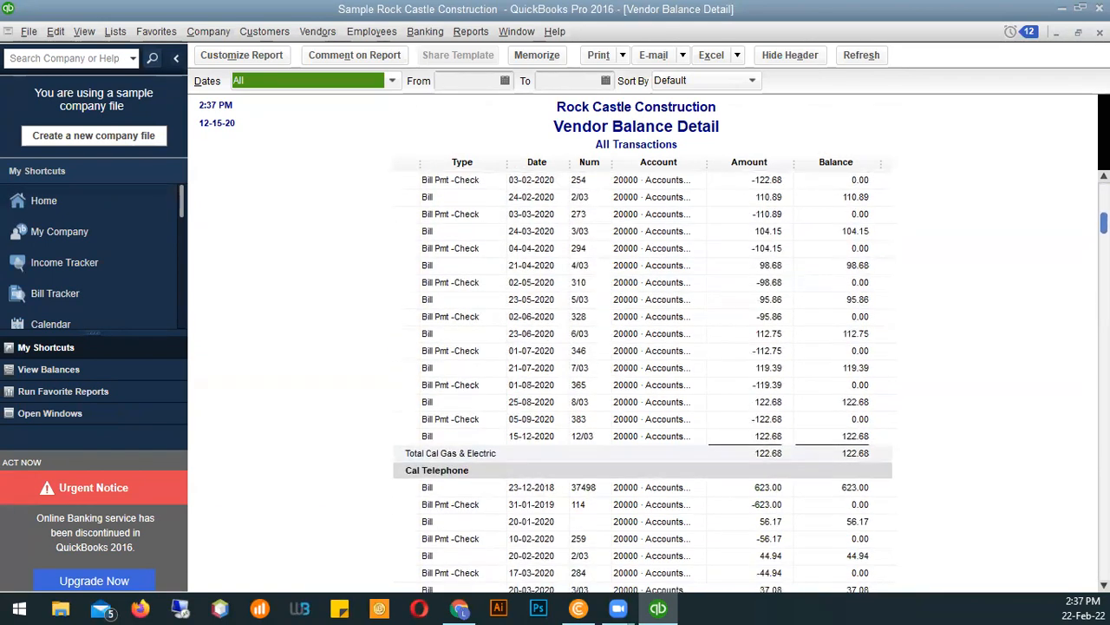
scroll(441, 367, "up", 2)
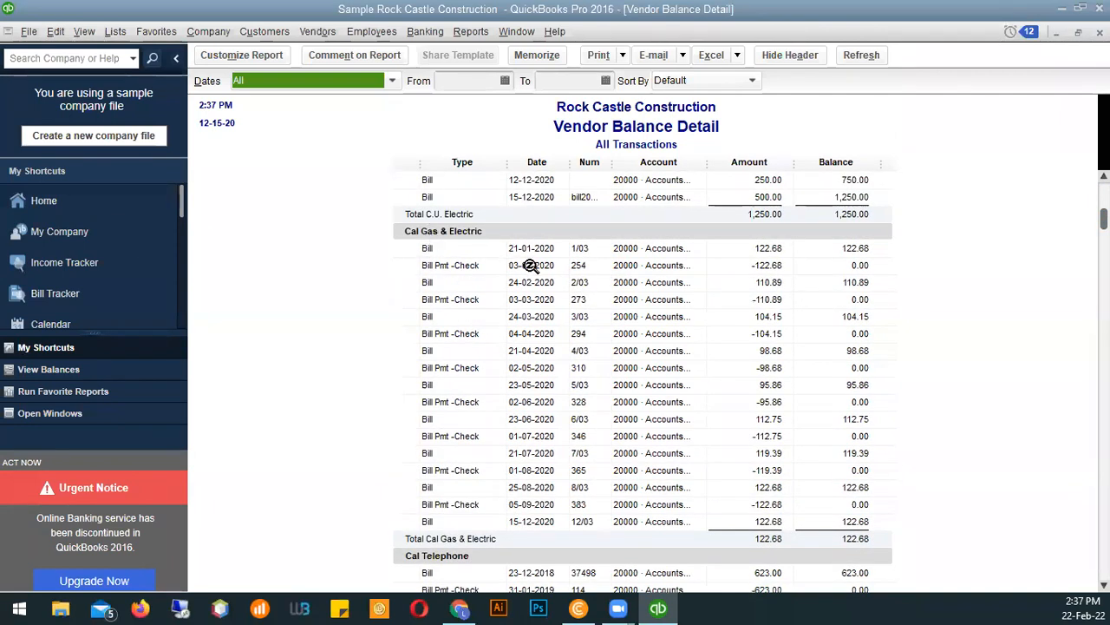
scroll(524, 300, "down", 1)
scroll(524, 302, "down", 7)
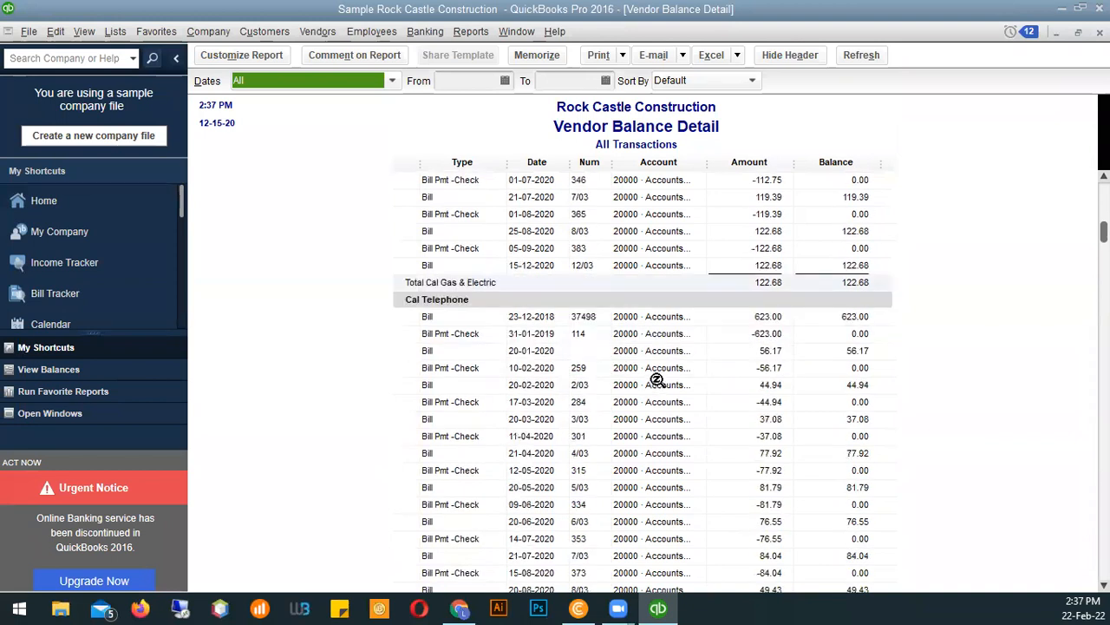
scroll(607, 425, "down", 7)
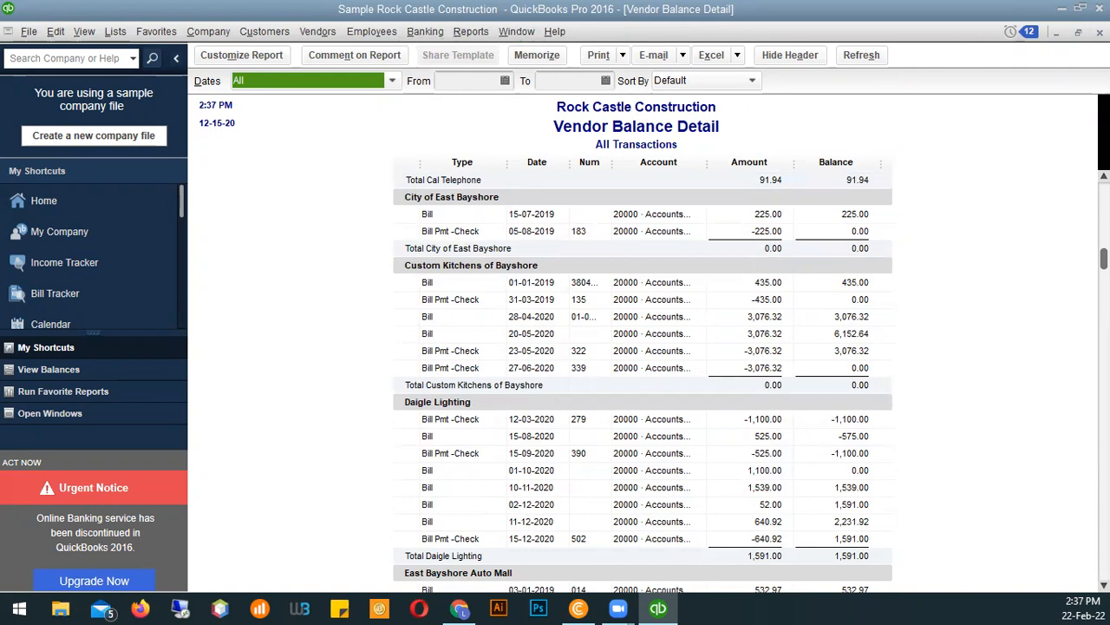
left_click(1100, 33)
Open the Vendor Balance Summary from the Vendors & Payables reports and drill into the C.U. Electric balance
left_click(516, 31)
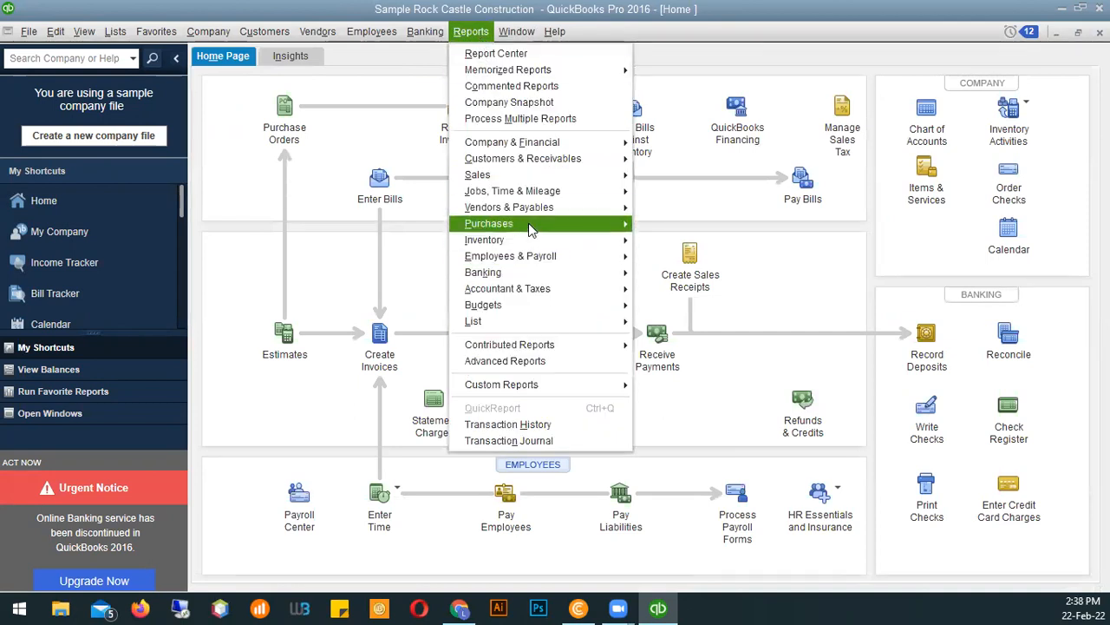
mouse_move(555, 208)
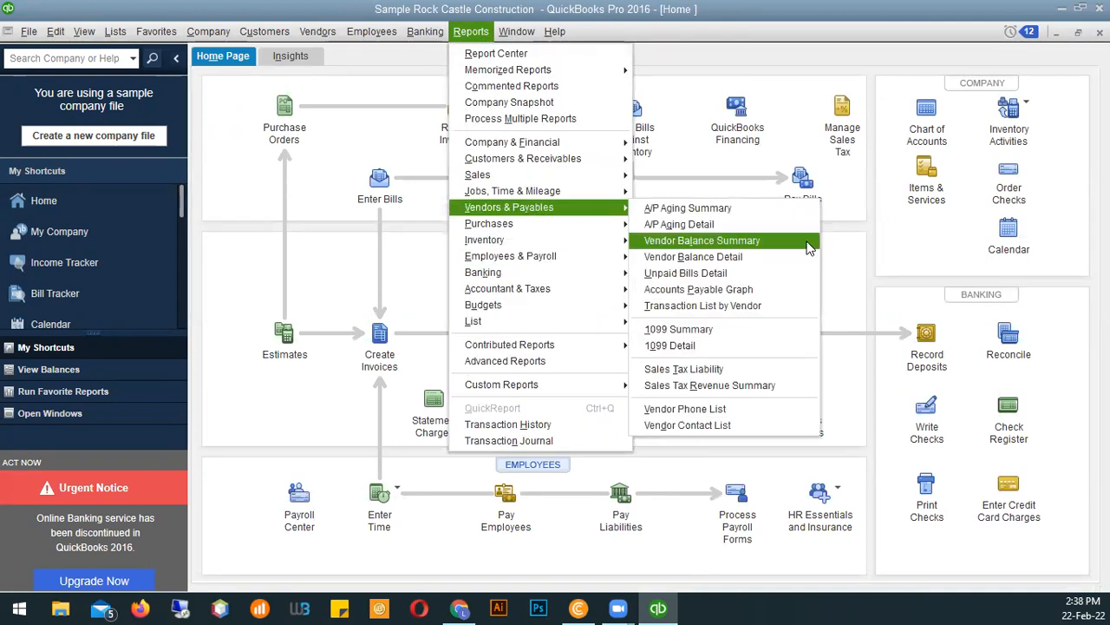
left_click(730, 241)
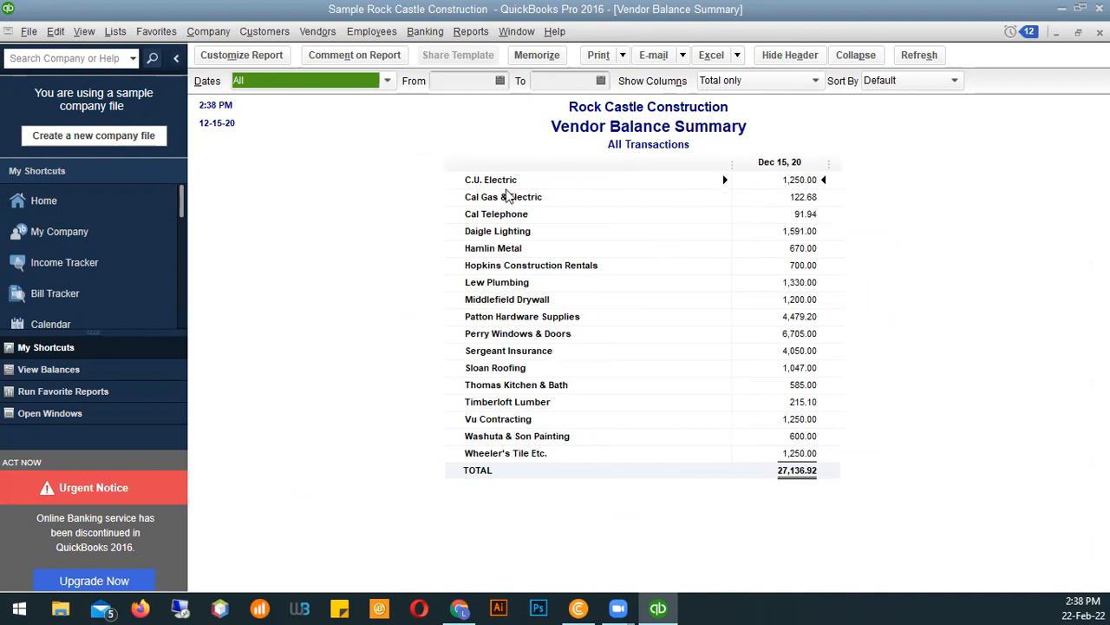
left_click(484, 183)
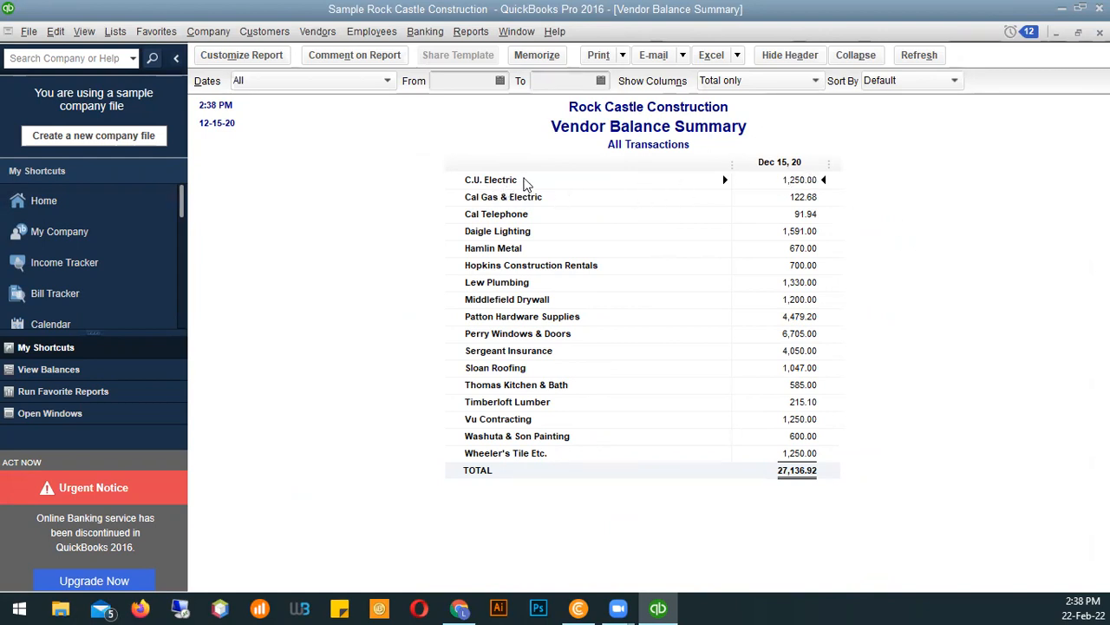
double_click(800, 180)
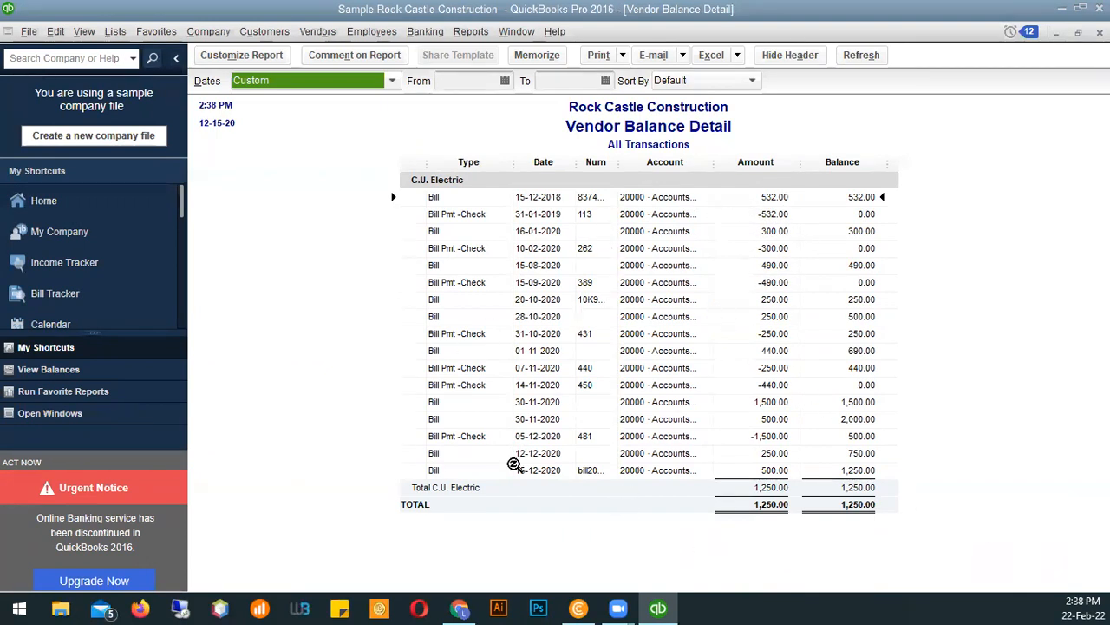
Widen the Num column to show full bill numbers, review C.U. Electric's transactions and running balance, and close both reports
left_click(620, 162)
left_click_drag(633, 165, 647, 167)
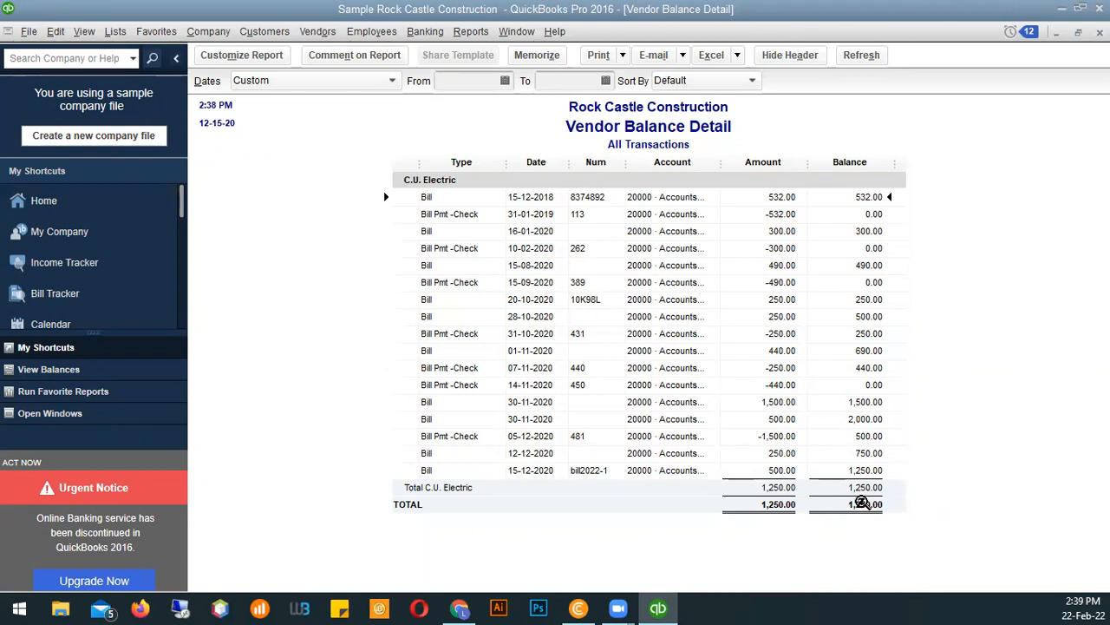
left_click(866, 488)
left_click(872, 453)
key("Escape")
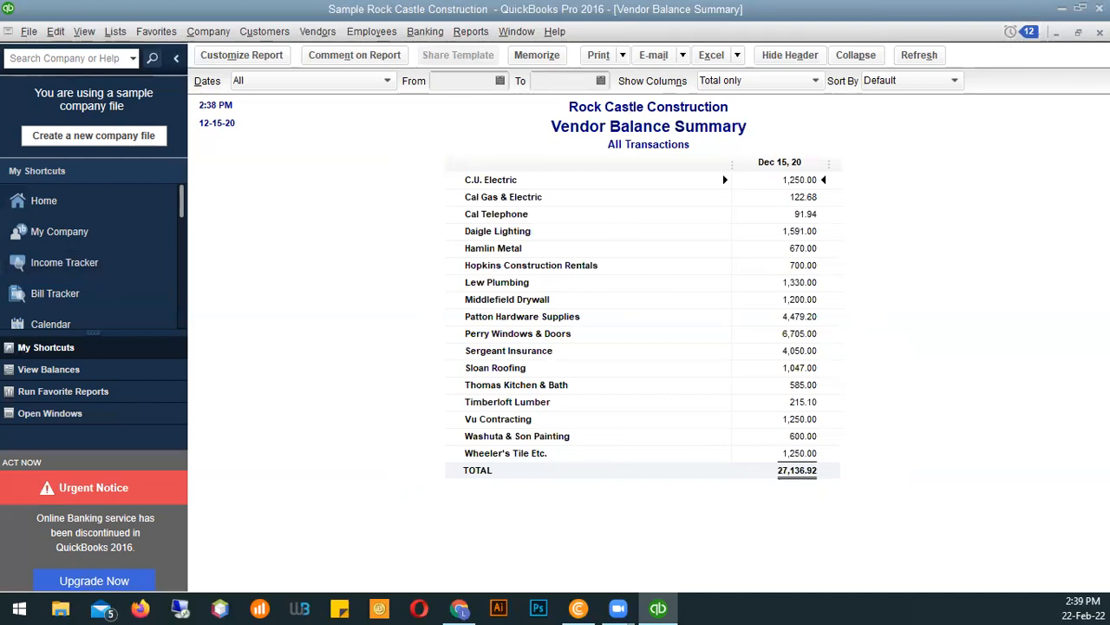
left_click(1100, 33)
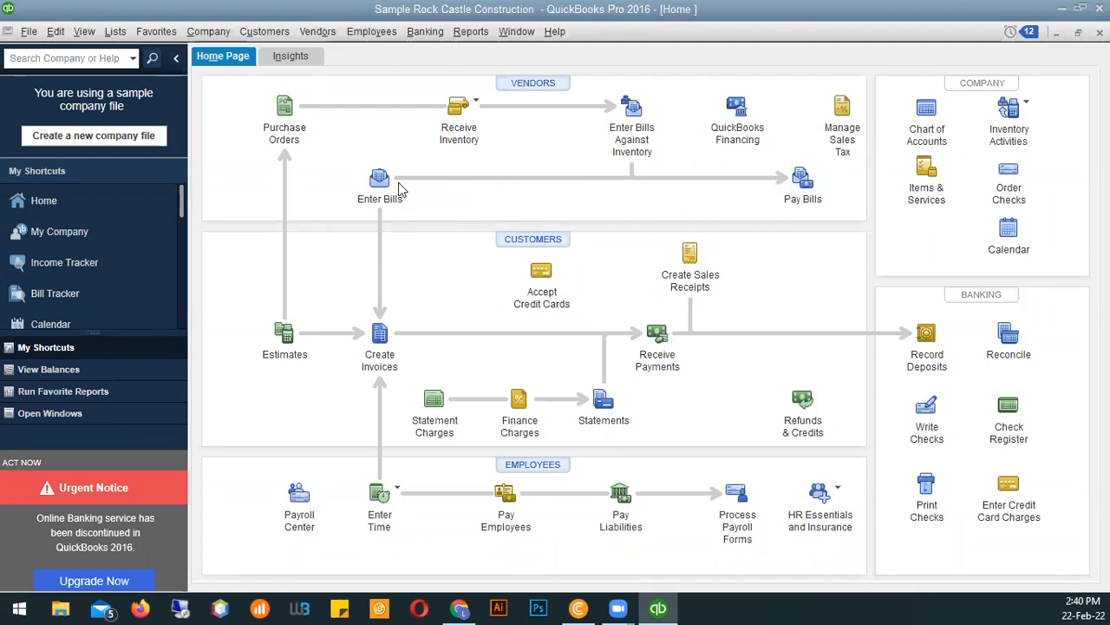
Open Pay Bills and mark the C.U. Electric bill with reference bill2022-1 for full payment
left_click(804, 180)
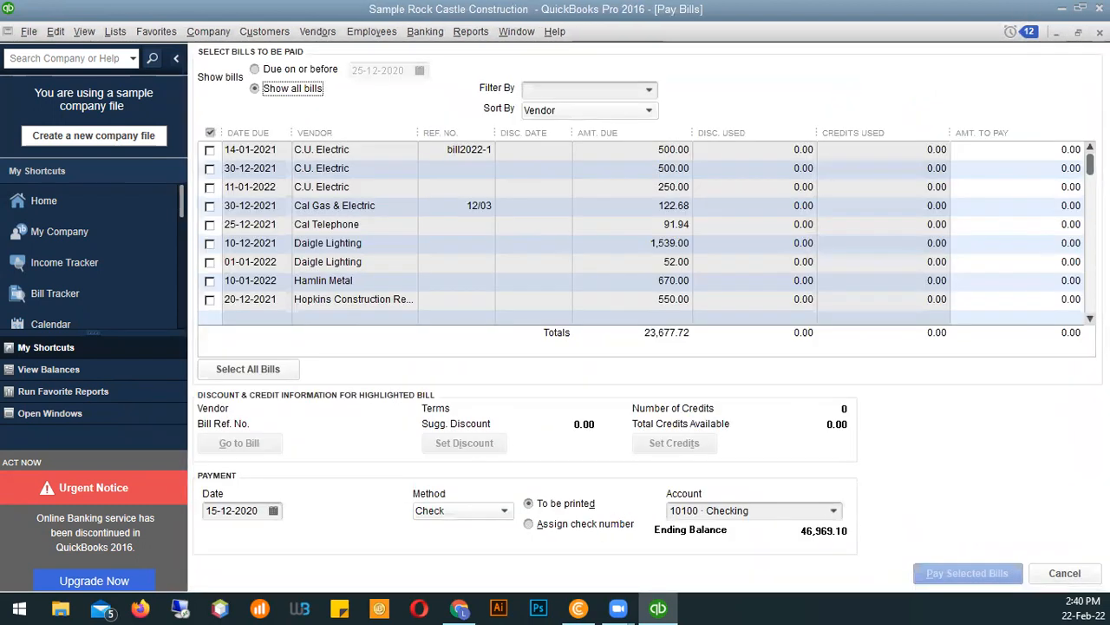
left_click(1099, 33)
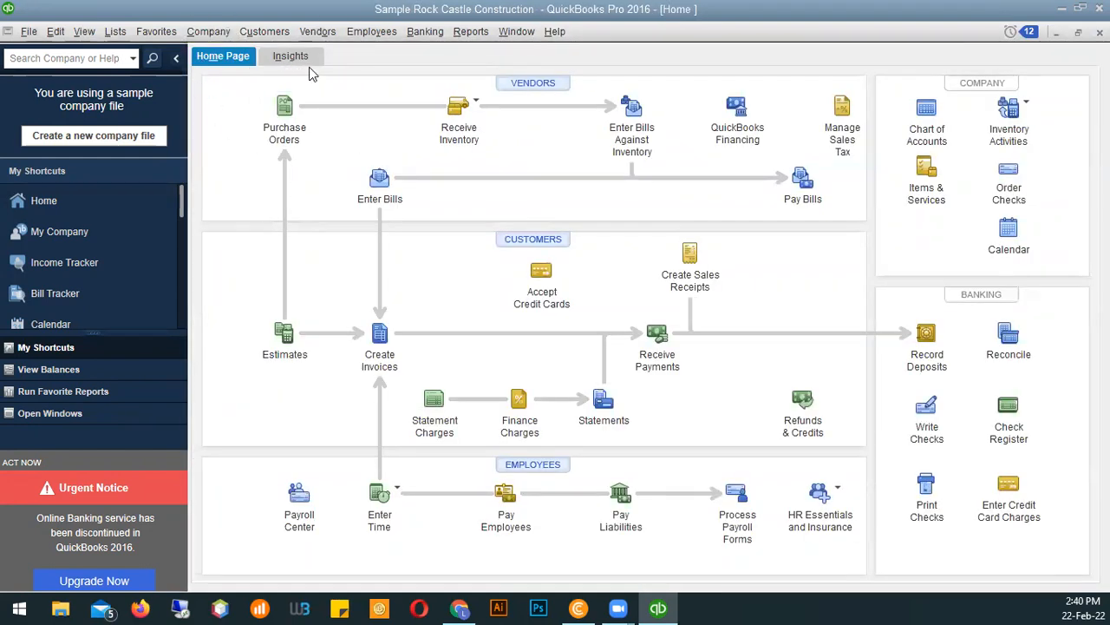
left_click(318, 35)
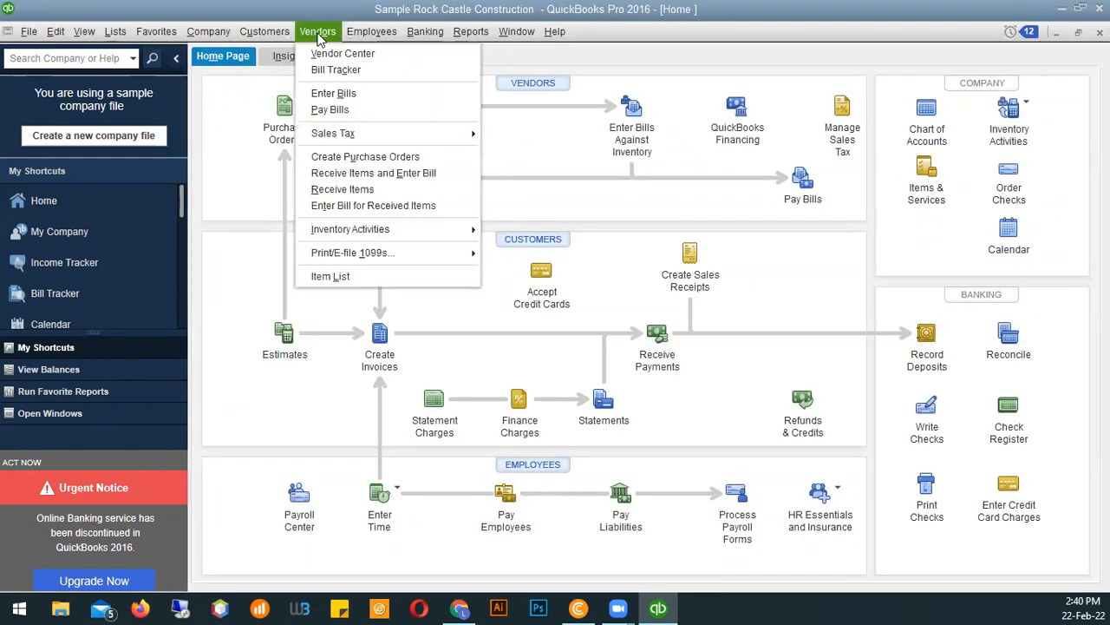
left_click(341, 110)
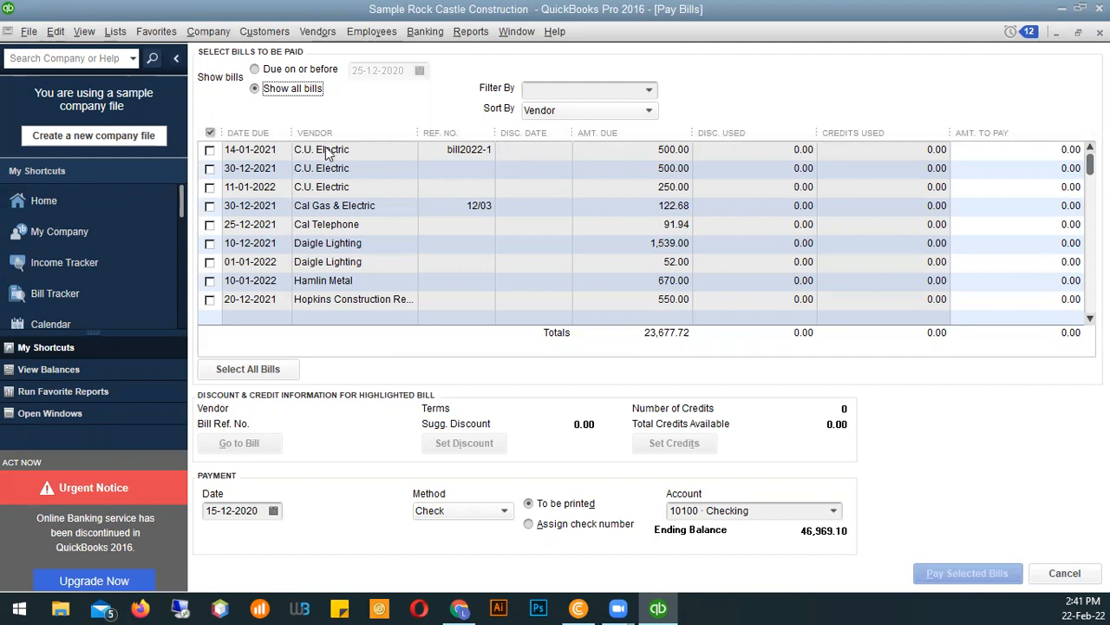
left_click(210, 149)
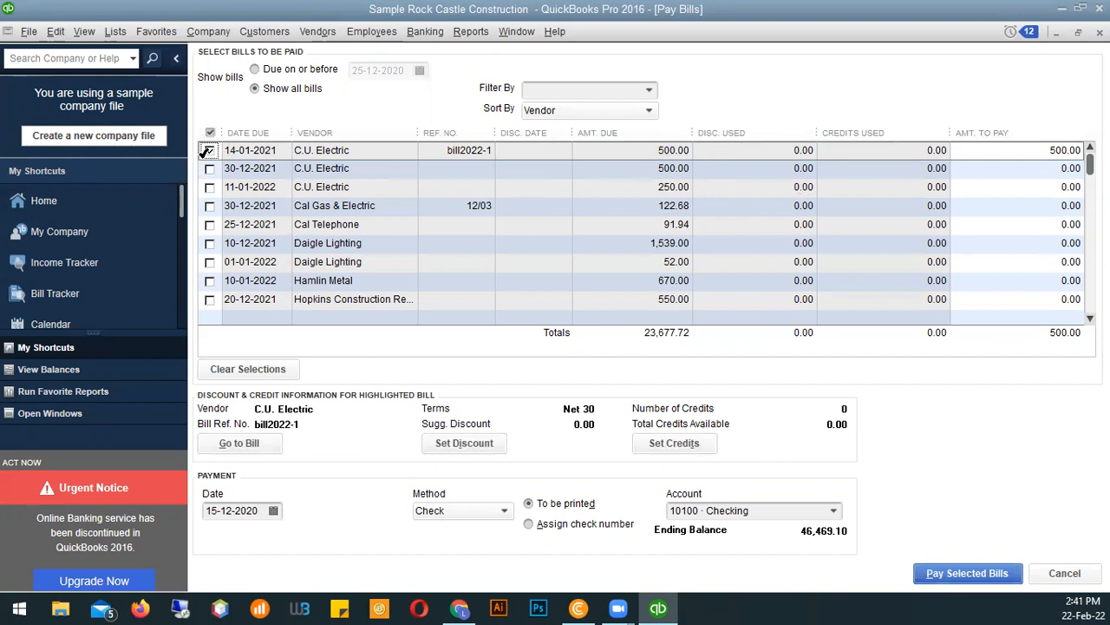
left_click(209, 151)
left_click(209, 151)
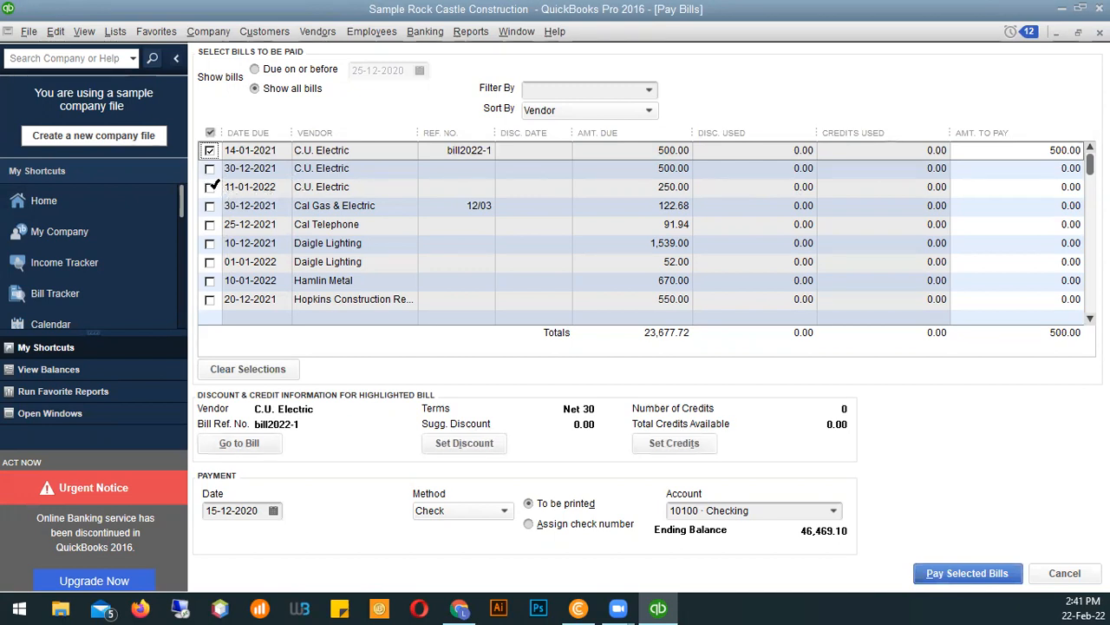
Mark the other two C.U. Electric bills, due 30-12-2021 and 11-01-2022, for payment and clear both selections again
left_click(209, 168)
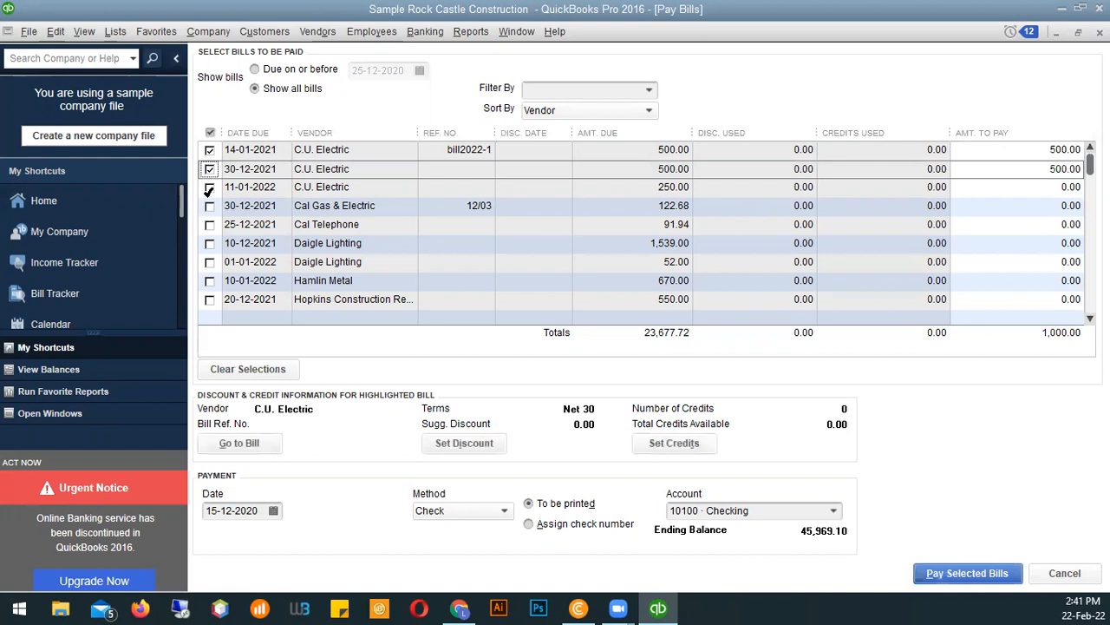
left_click(209, 188)
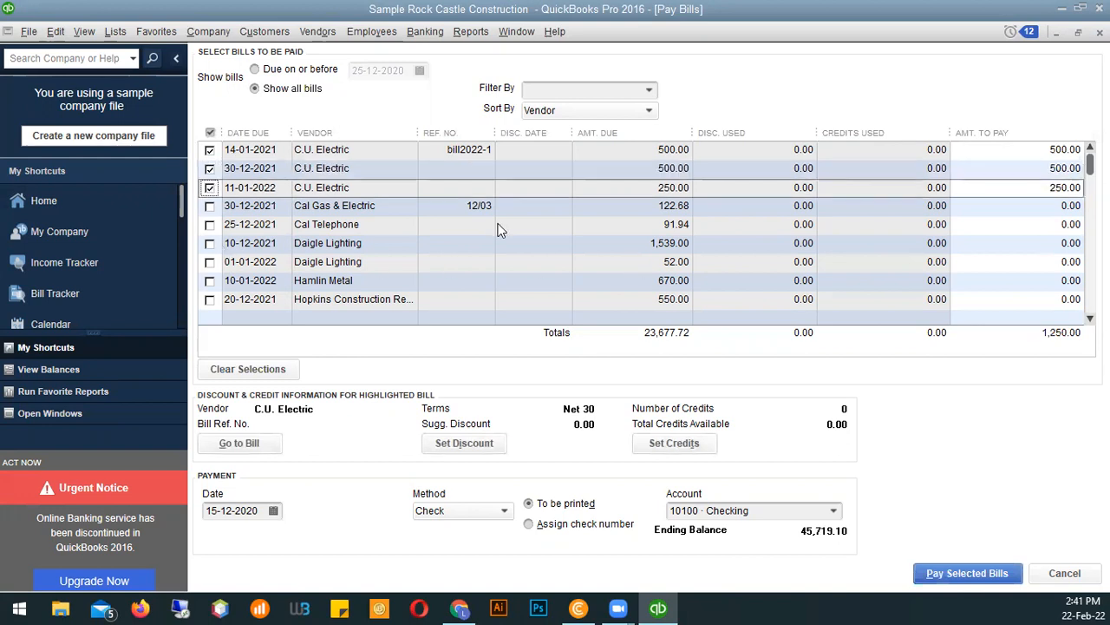
left_click(208, 187)
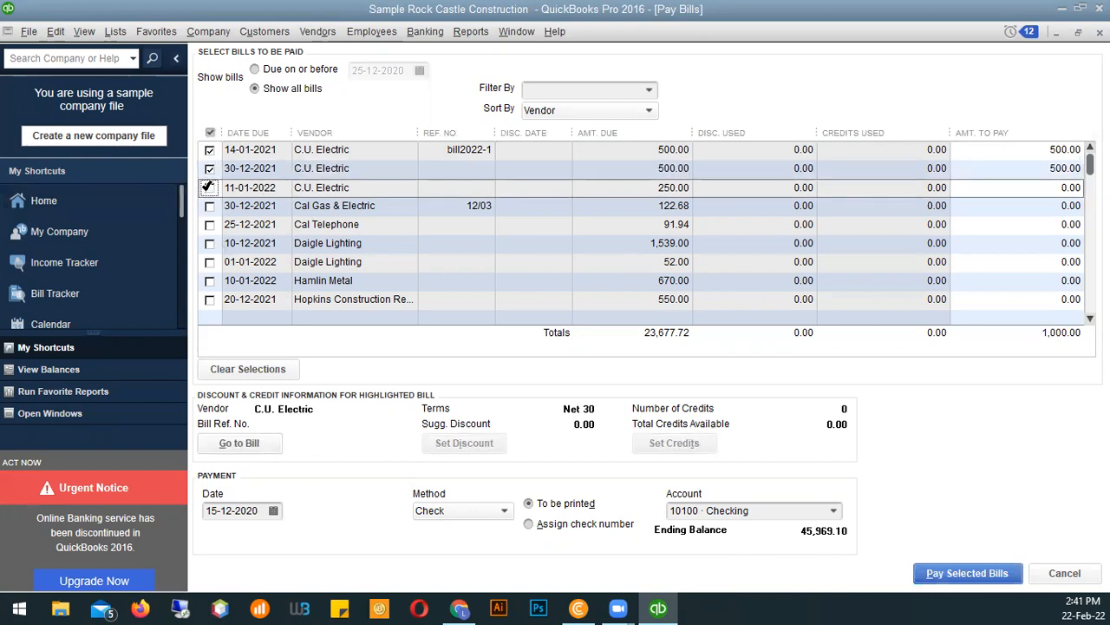
left_click(209, 168)
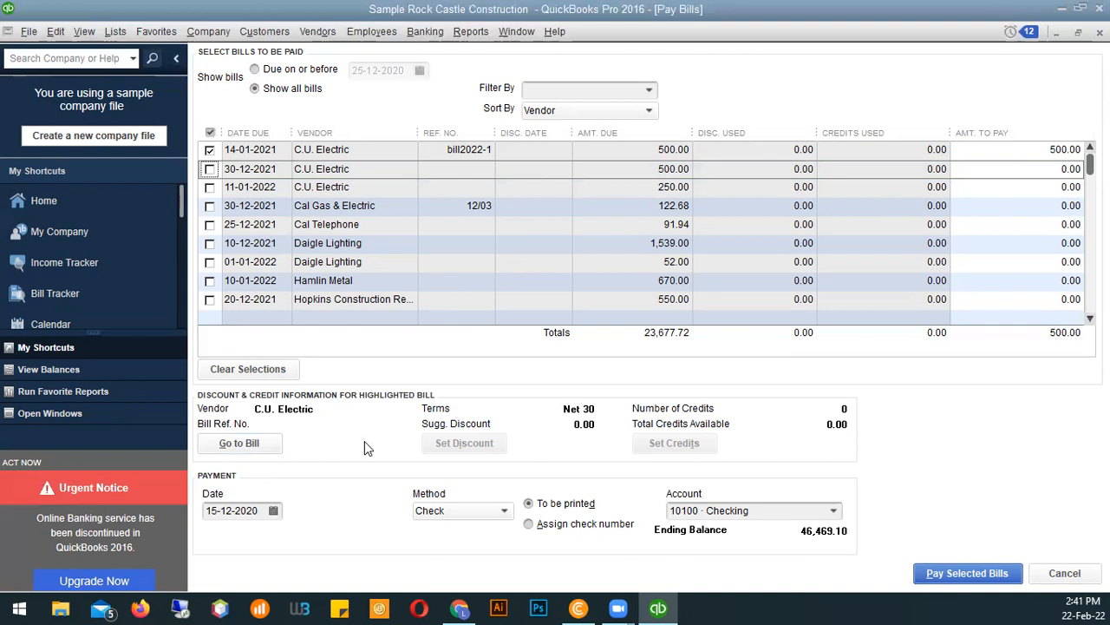
Check the payment account, keep 10100 · Checking, and pay the selected C.U. Electric bill
scroll(387, 444, "down", 3)
scroll(387, 444, "up", 2)
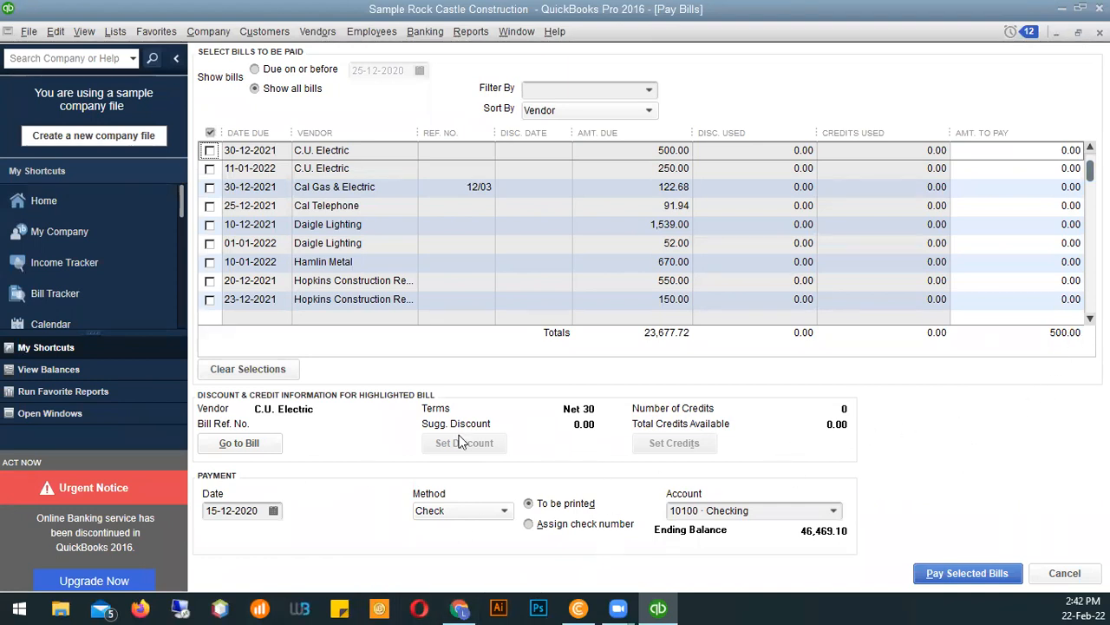
left_click(833, 511)
left_click(834, 513)
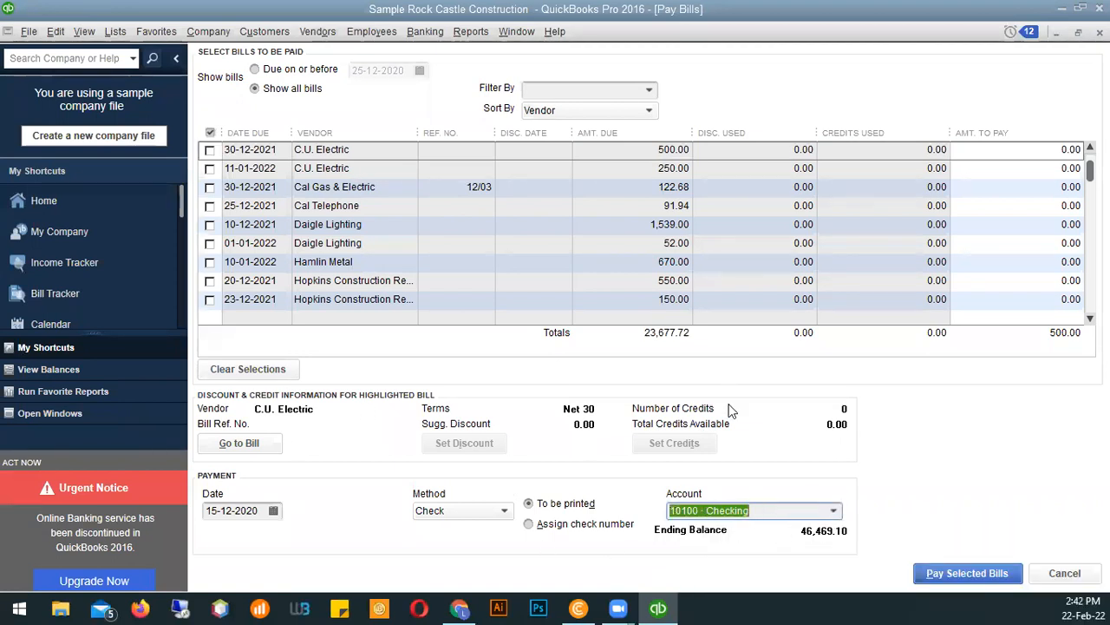
left_click(969, 570)
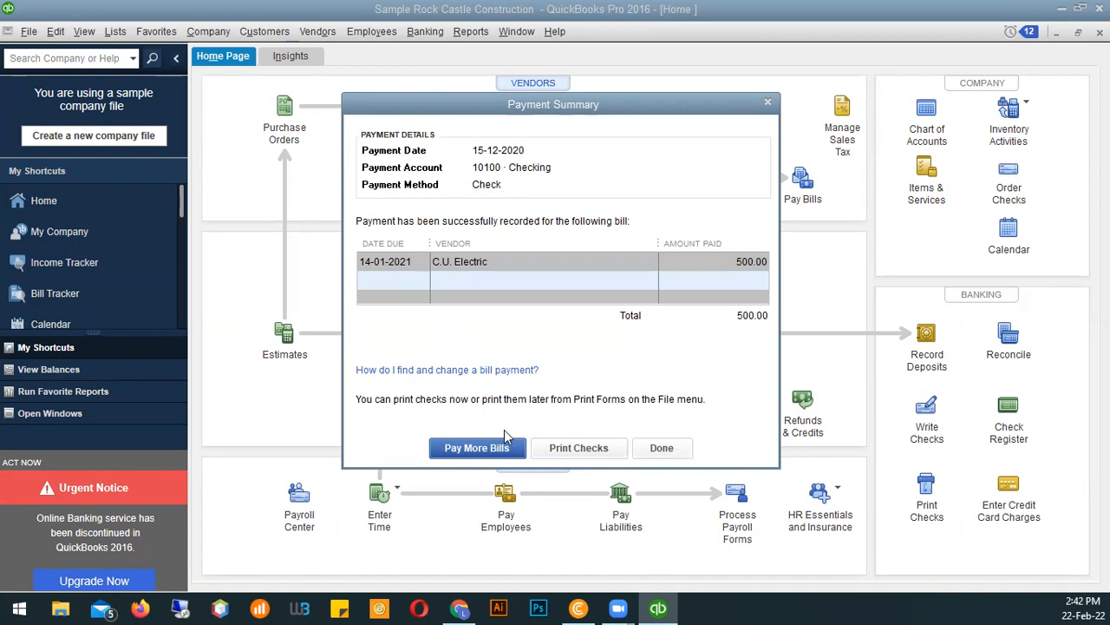
Continue with more bill payments and mark the C.U. Electric bill due 30-12-2021 with an amount to pay of 100.00
left_click(473, 455)
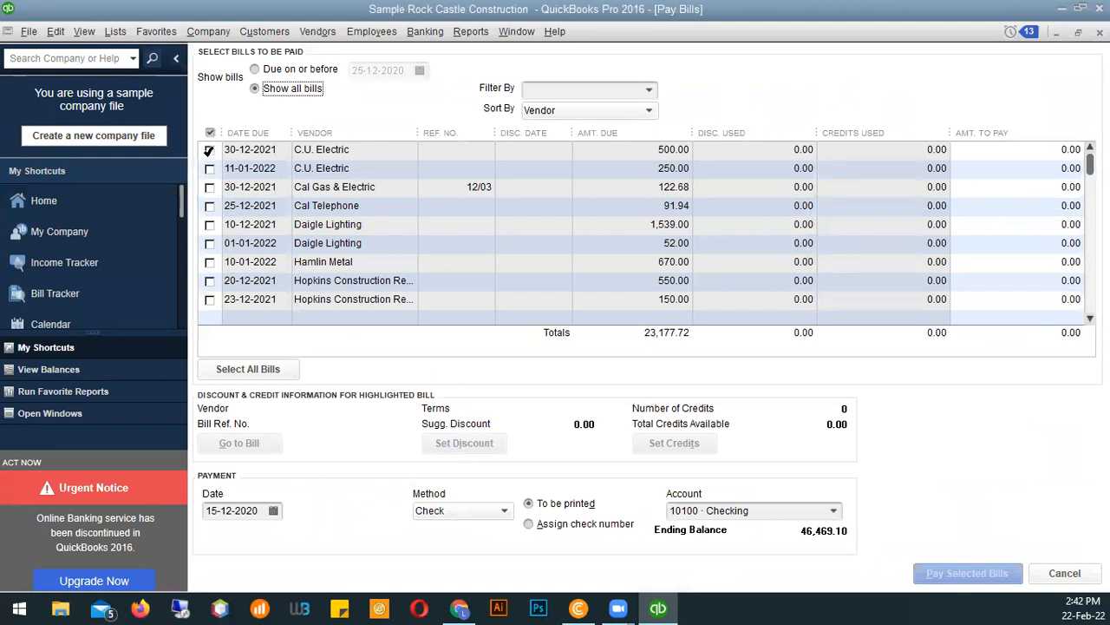
left_click(209, 150)
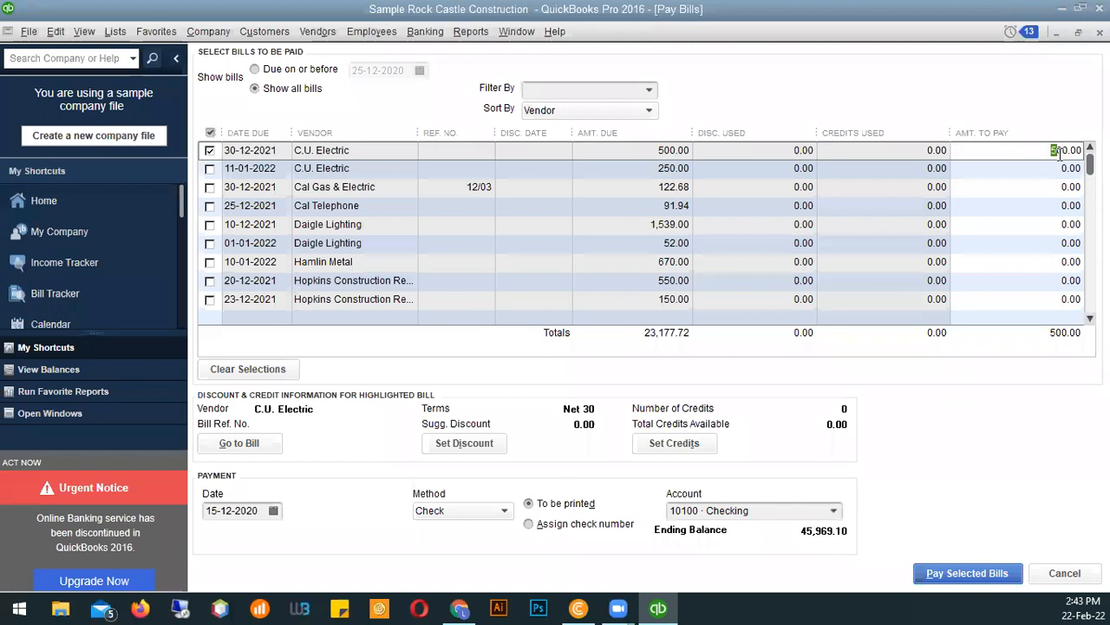
type("1")
left_click(805, 510)
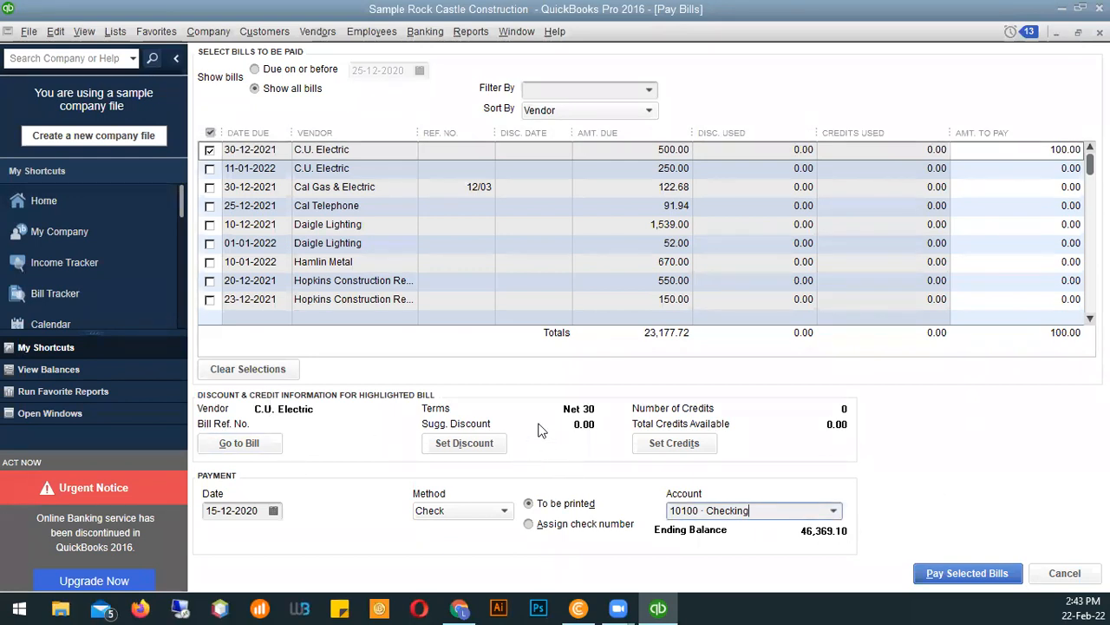
left_click(1012, 154)
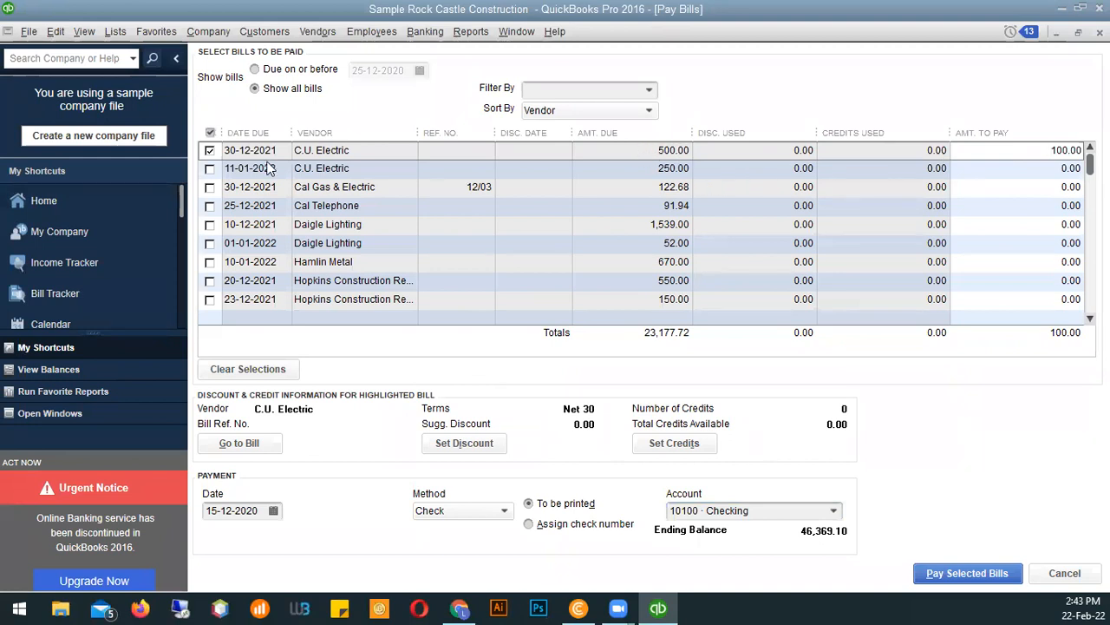
Reselect the C.U. Electric bill due 30-12-2021, re-enter 100.00 as its amount to pay, record the payment and finish
left_click(209, 151)
left_click(209, 151)
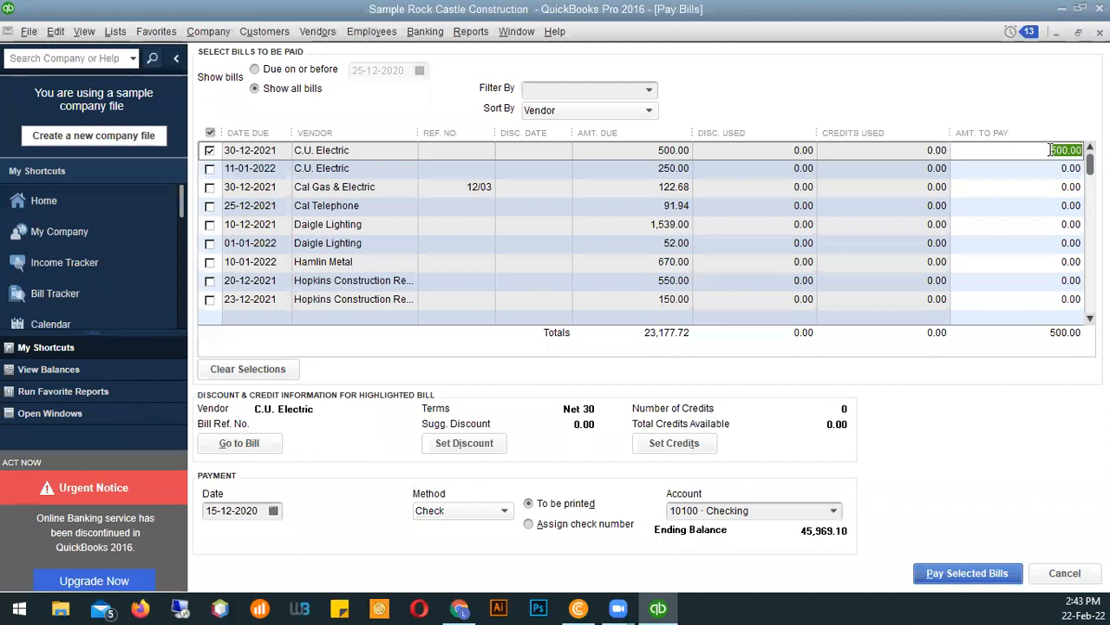
left_click_drag(1057, 151, 1049, 153)
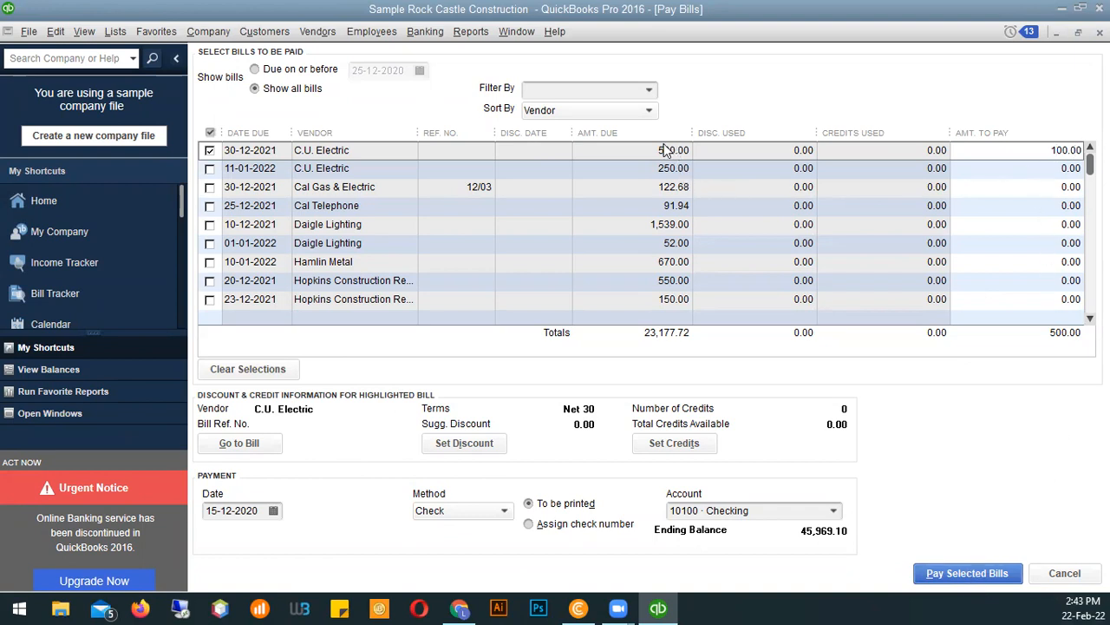
left_click(975, 575)
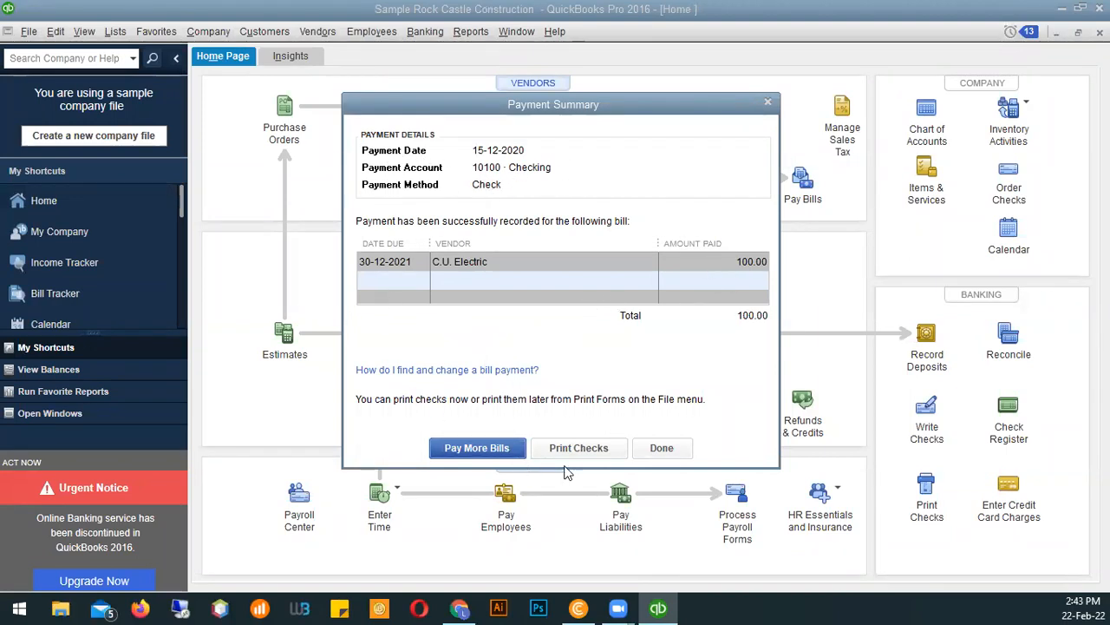
left_click(666, 449)
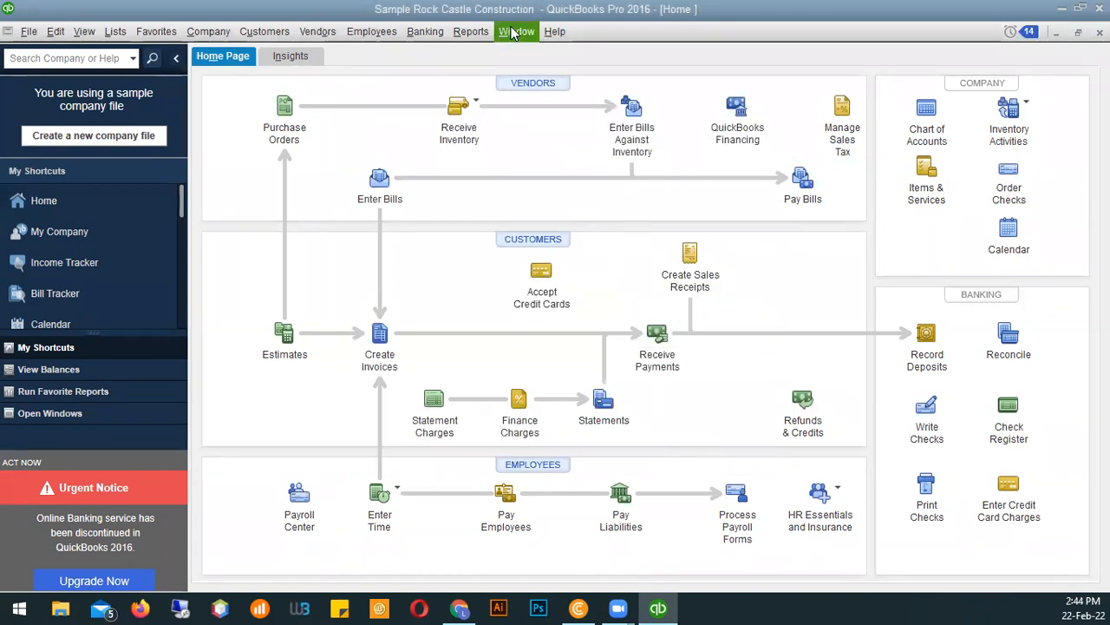
Open the Vendor Balance Detail report, review the vendors' bills and payments, and close it
left_click(471, 32)
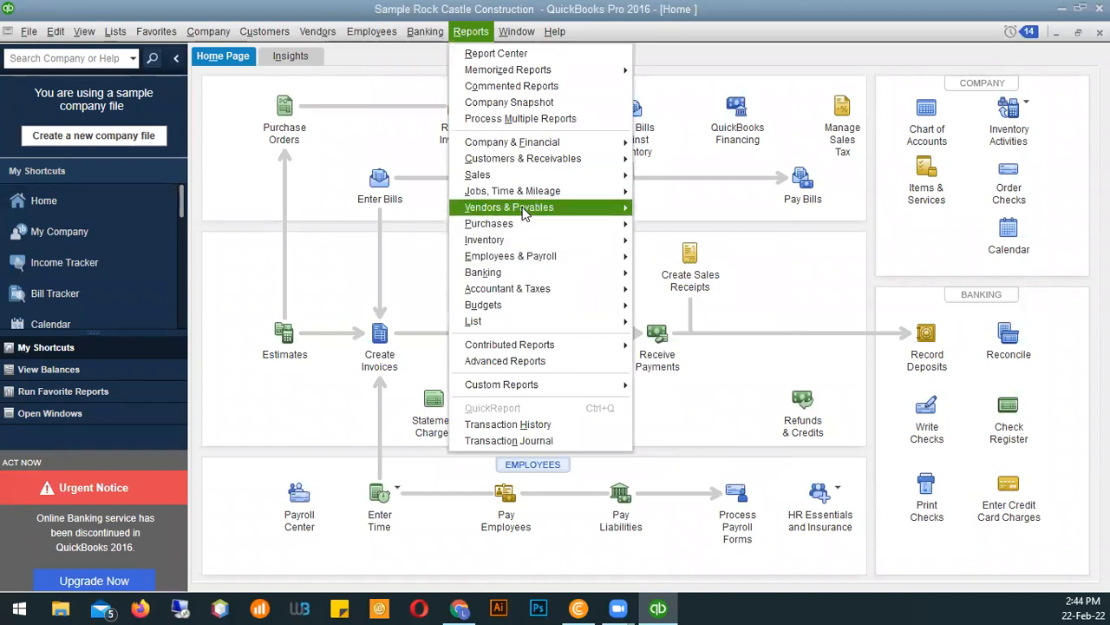
mouse_move(524, 213)
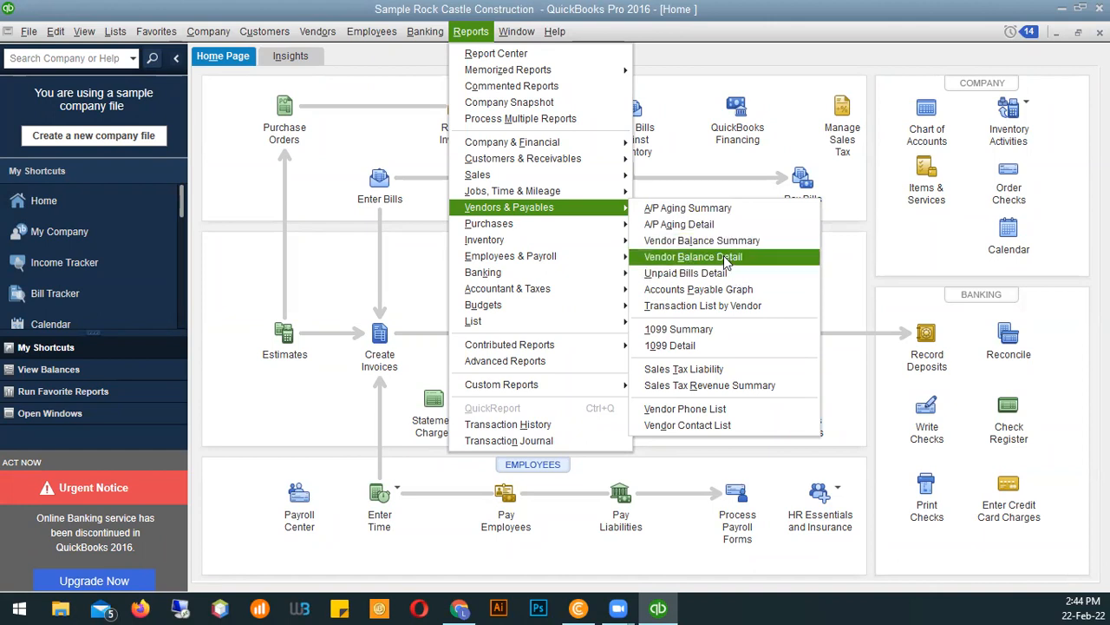
left_click(694, 257)
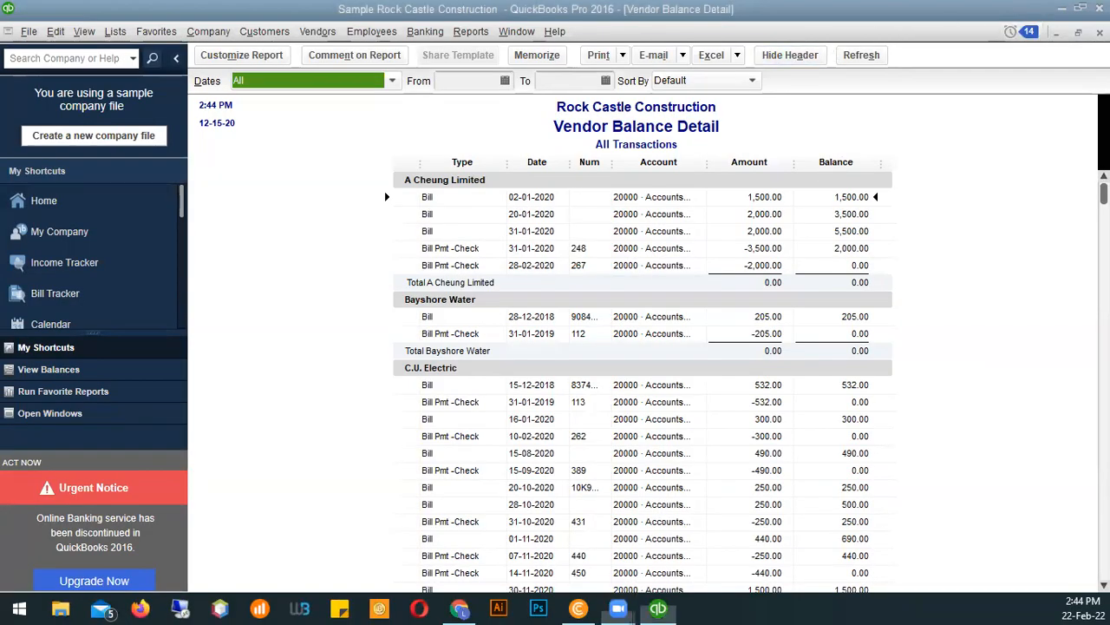
left_click(1100, 33)
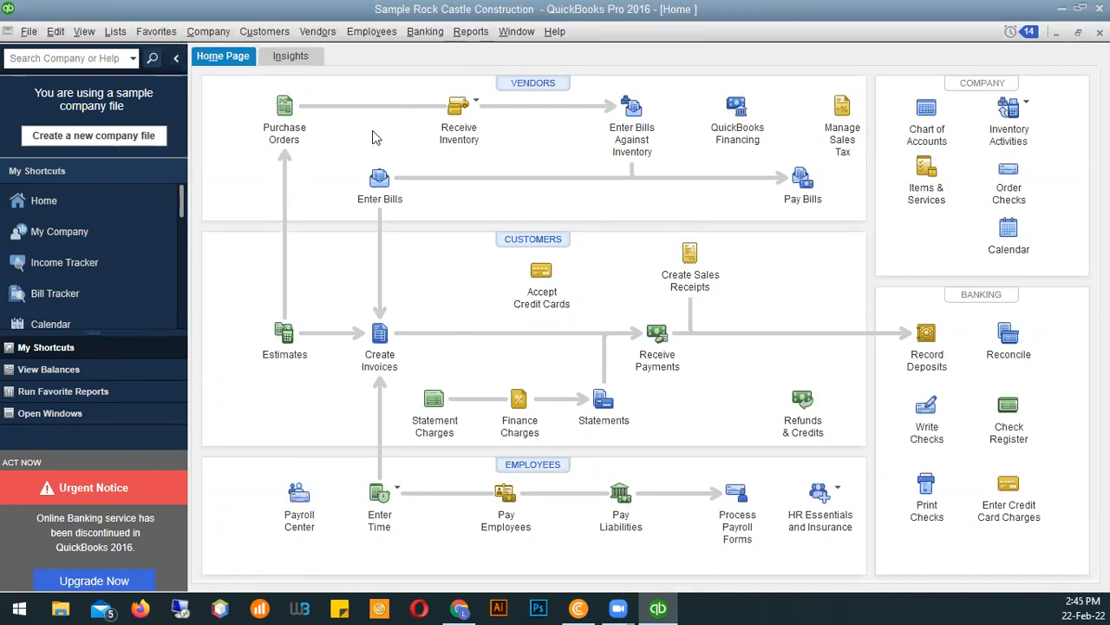
Reopen the Vendor Balance Detail report, check C.U. Electric's bills, bill payments and remaining balance, and close the report
left_click(484, 36)
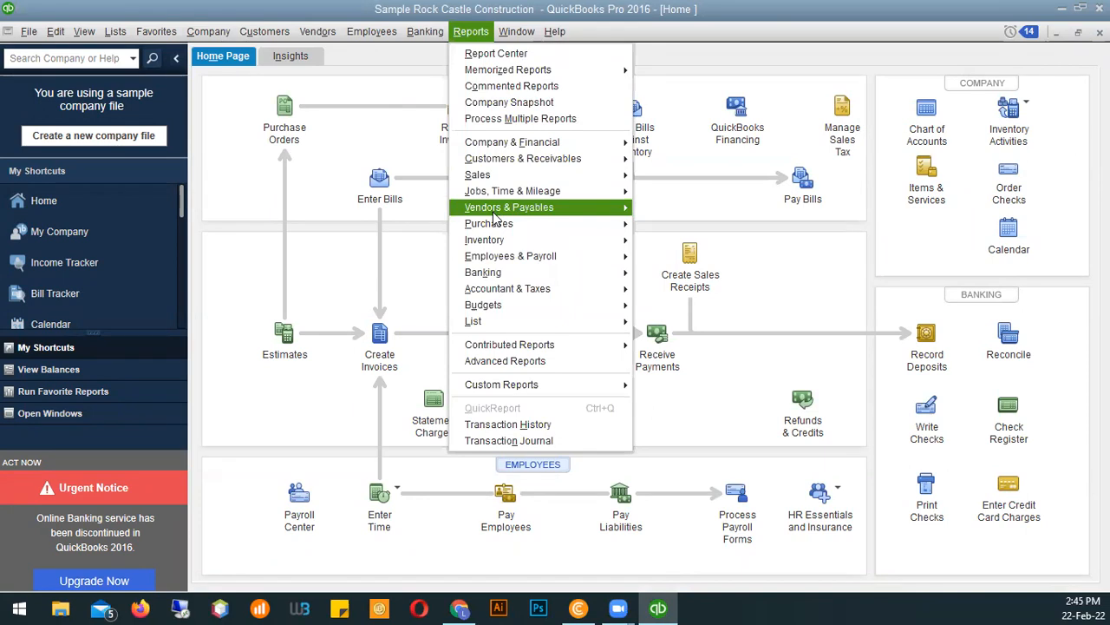
mouse_move(499, 212)
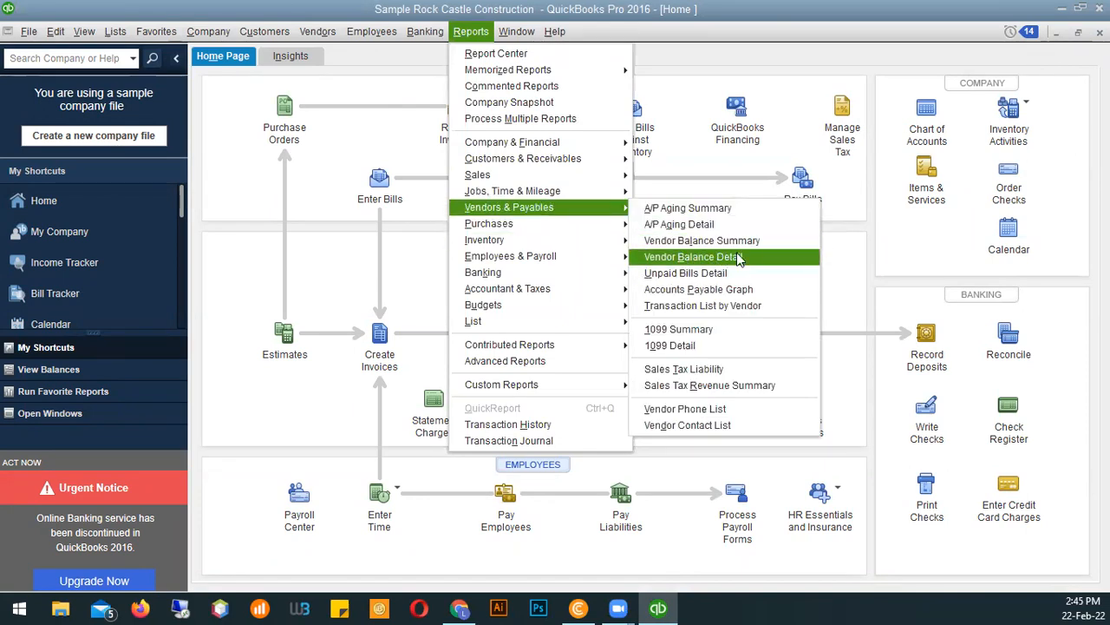
left_click(722, 262)
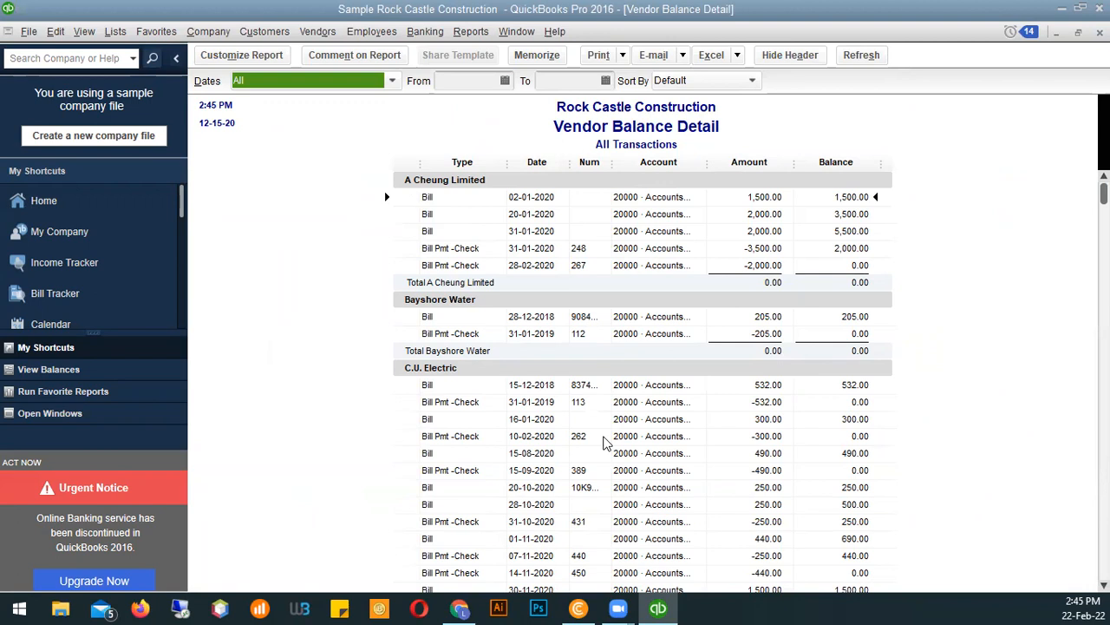
scroll(676, 364, "down", 3)
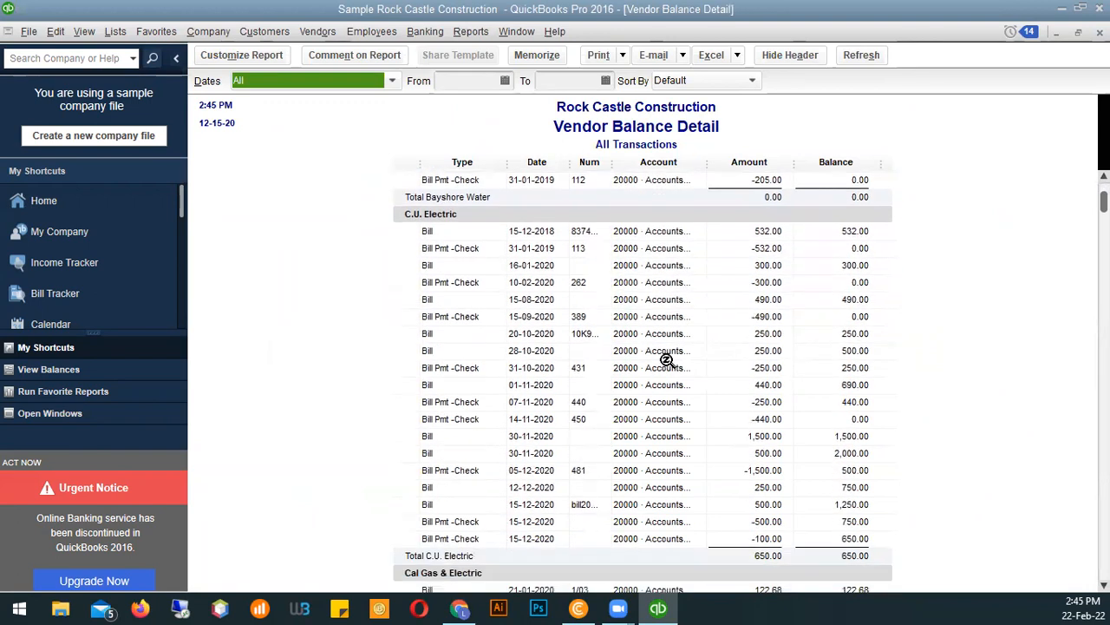
scroll(666, 359, "down", 1)
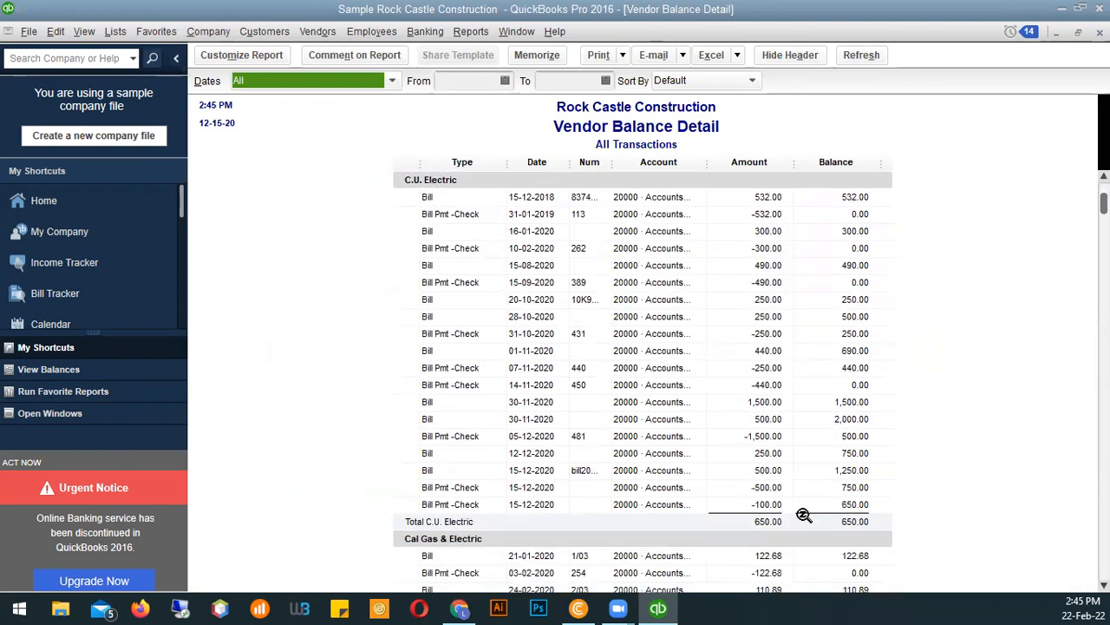
scroll(798, 482, "down", 1)
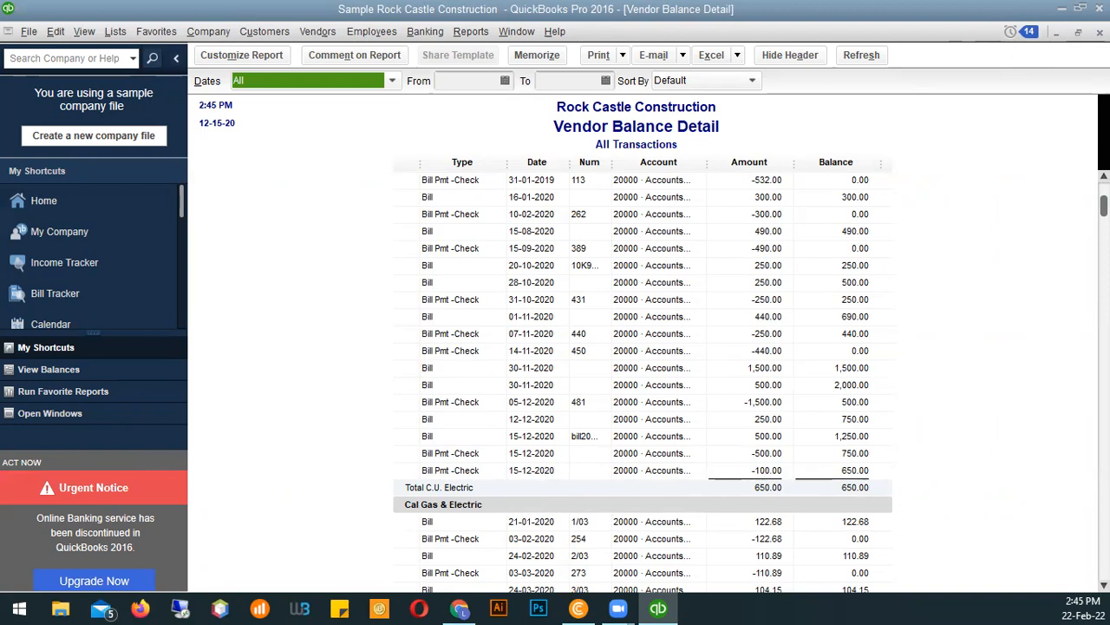
left_click(1100, 32)
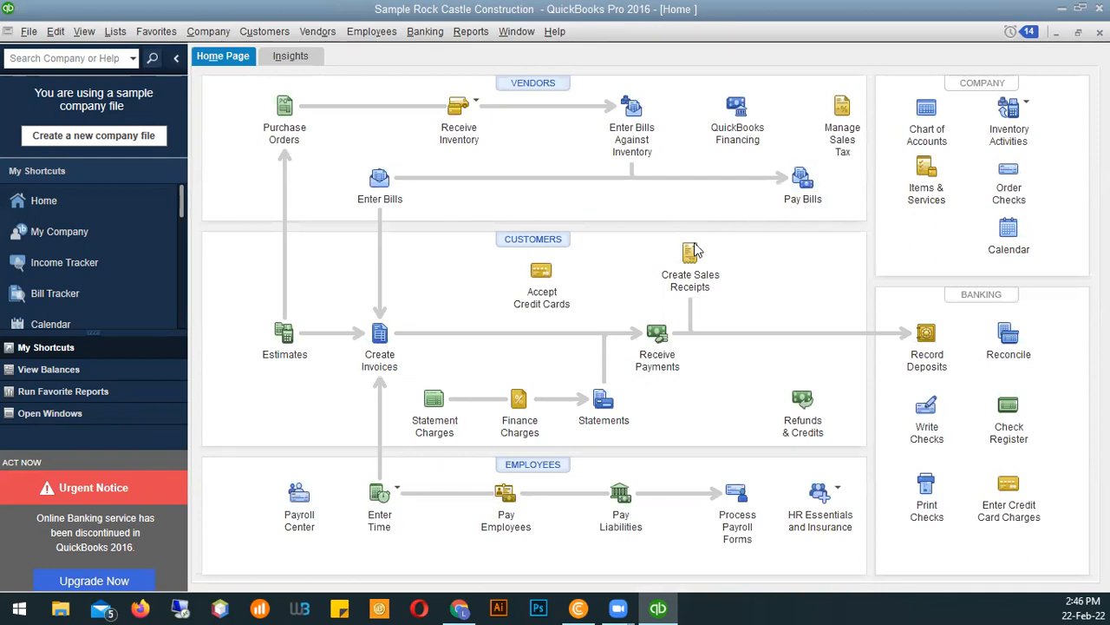
Open a blank purchase order, look through its available vendors and items, and close it without entering anything
left_click(285, 108)
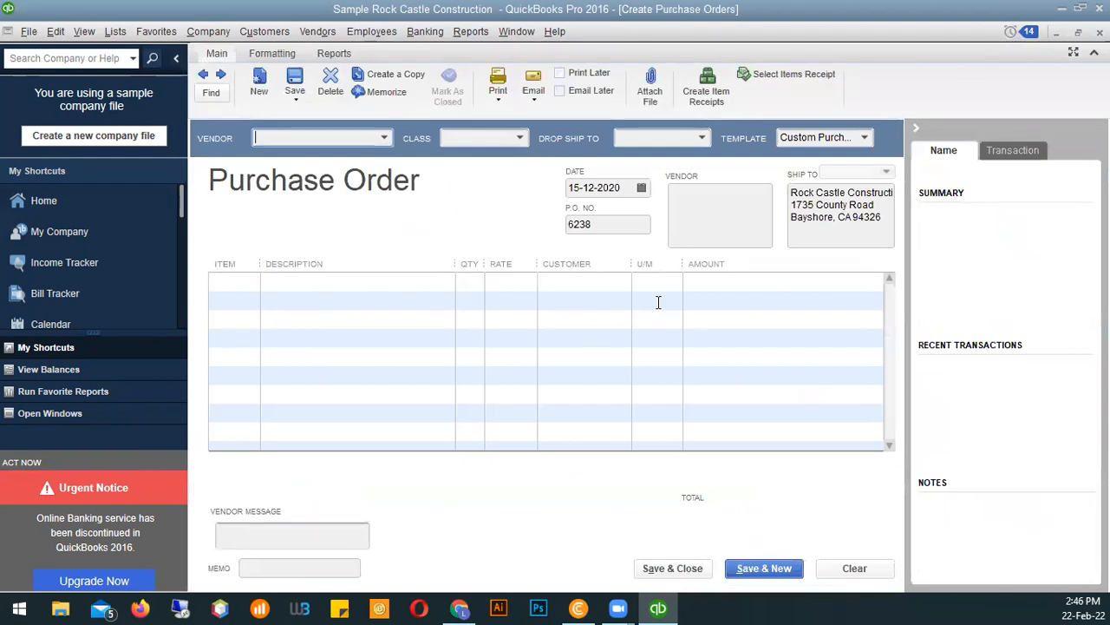
left_click(385, 138)
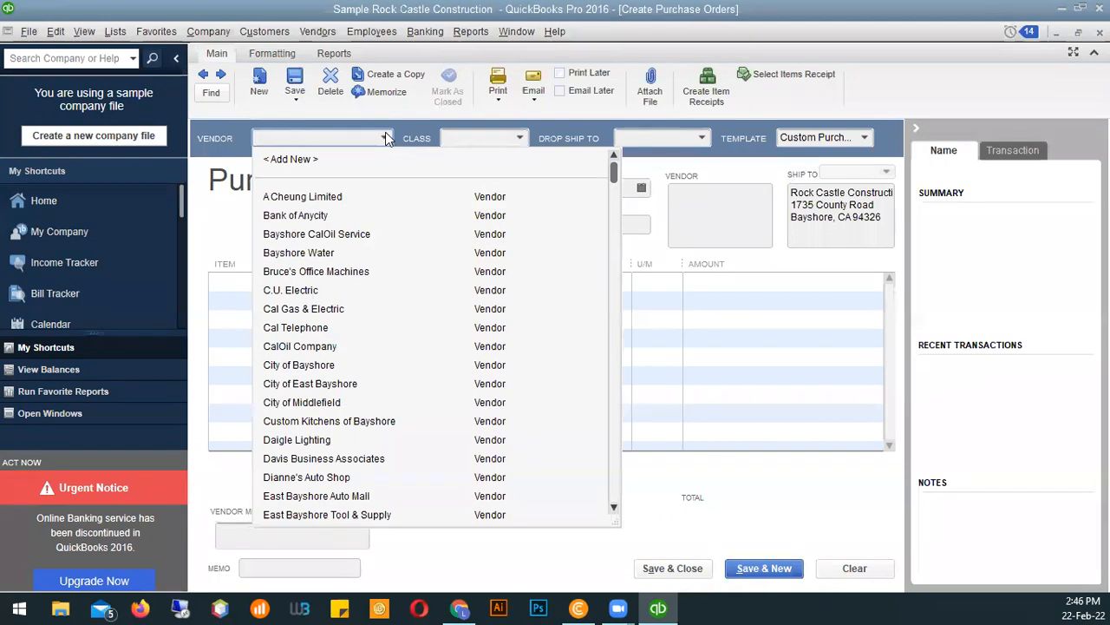
left_click(385, 138)
left_click(220, 277)
left_click(251, 282)
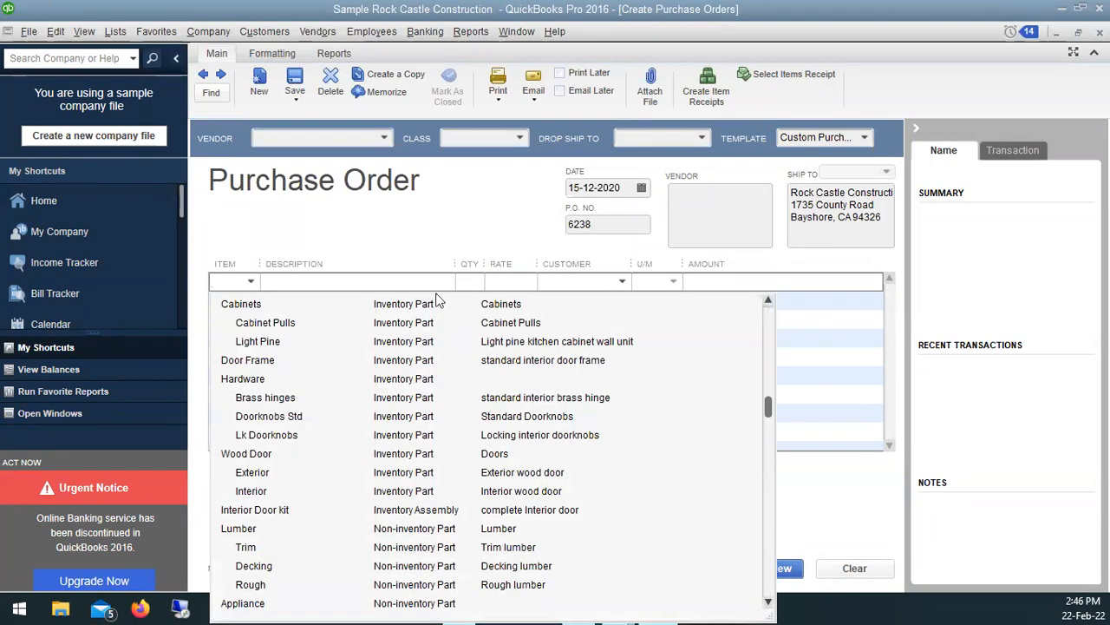
left_click(355, 240)
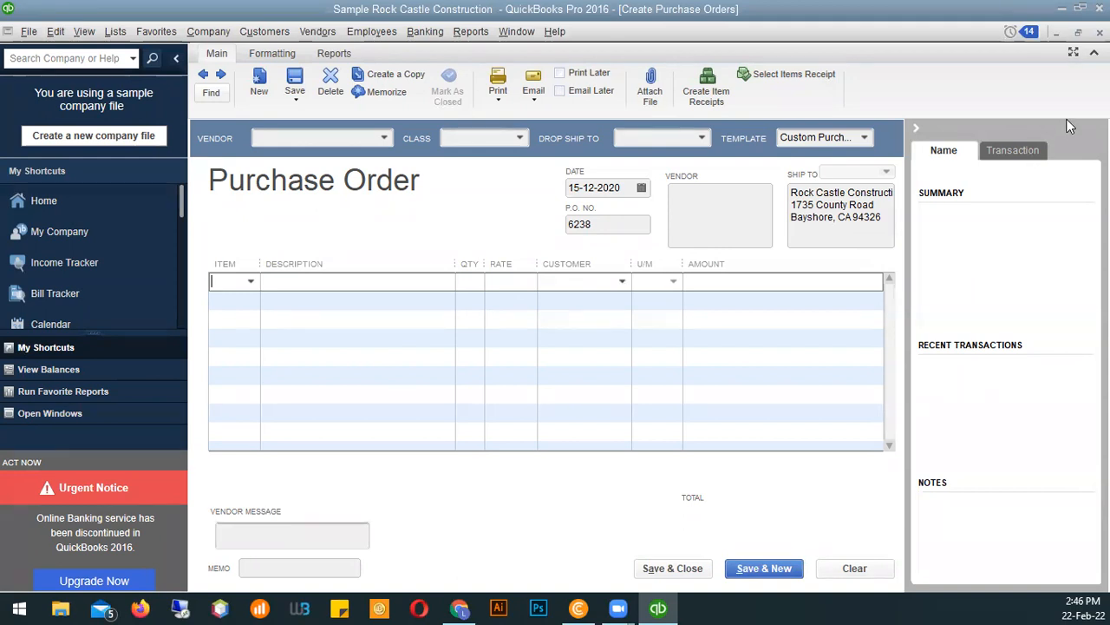
key("Escape")
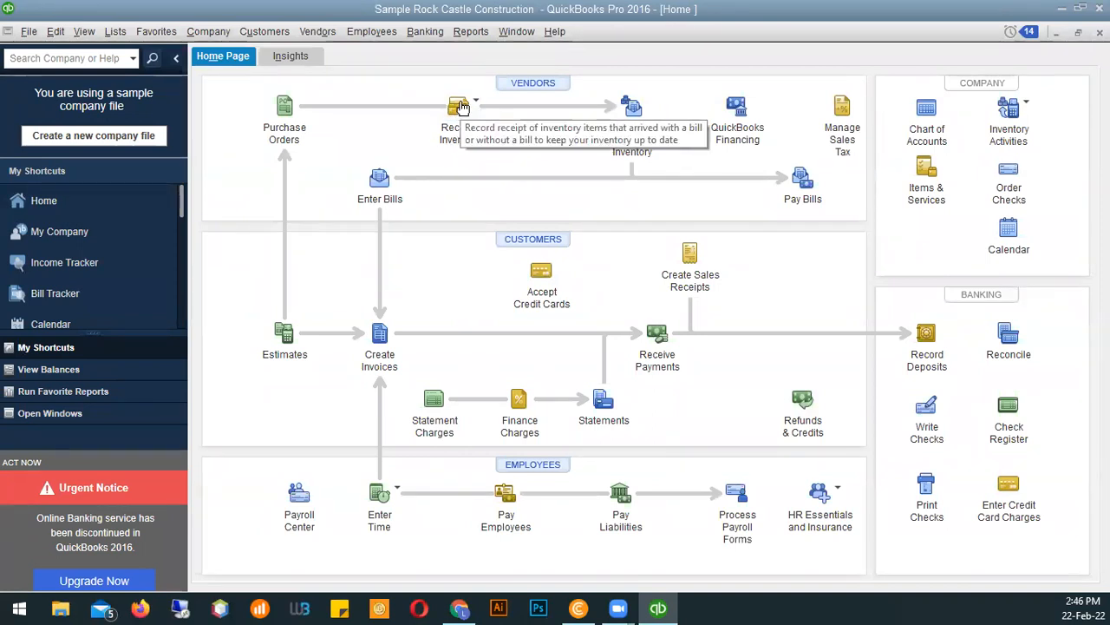
Open the form for receiving inventory with a bill, view the blank bill, and close it
left_click(455, 127)
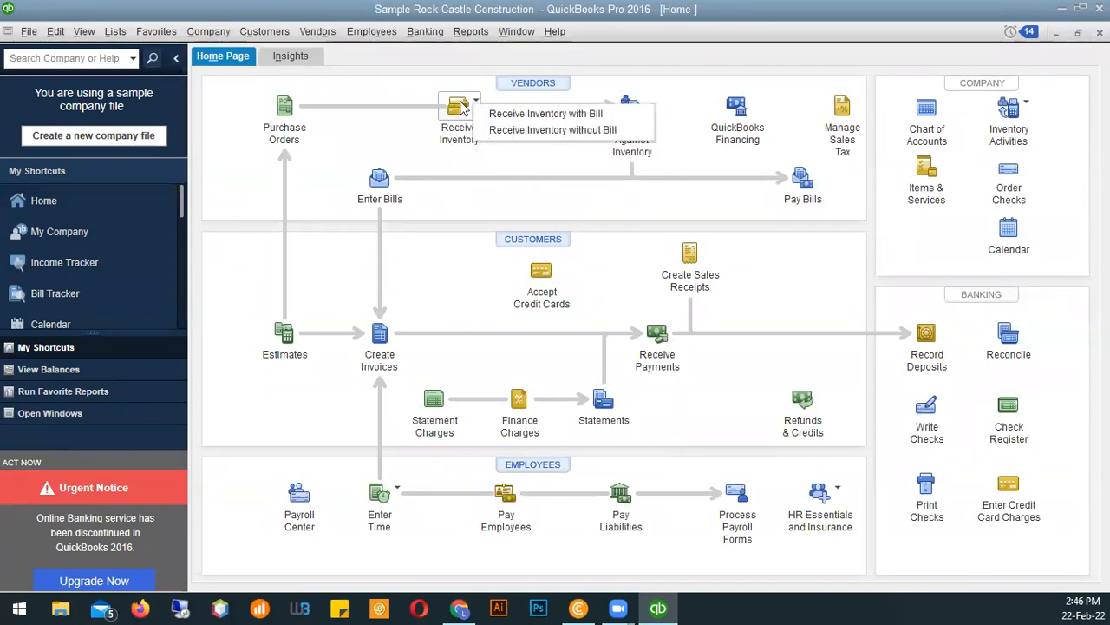
left_click(544, 122)
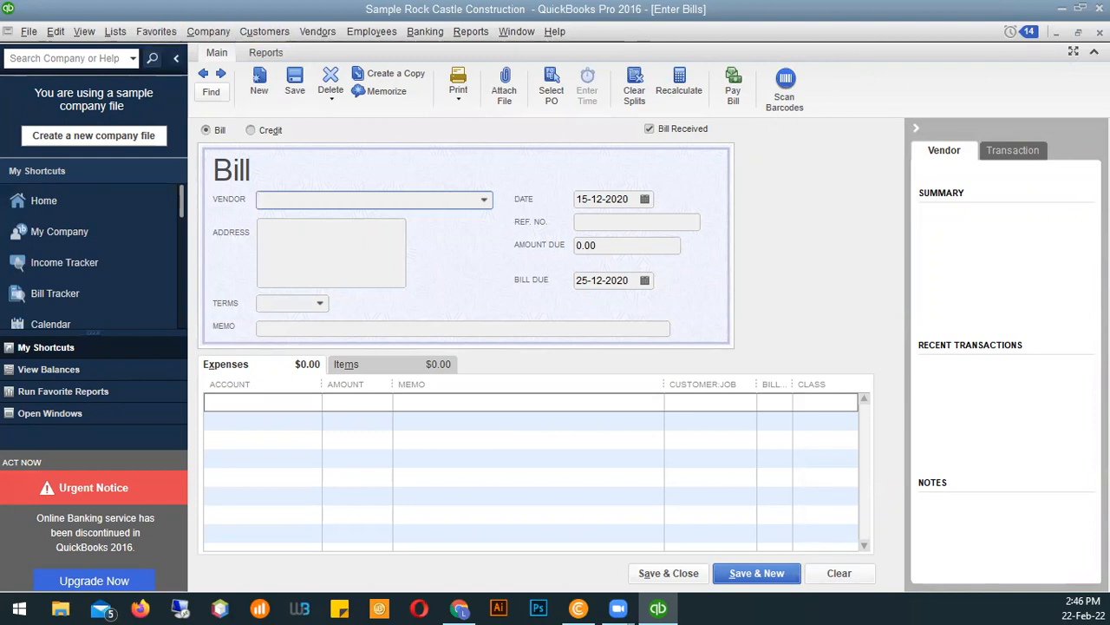
key("Escape")
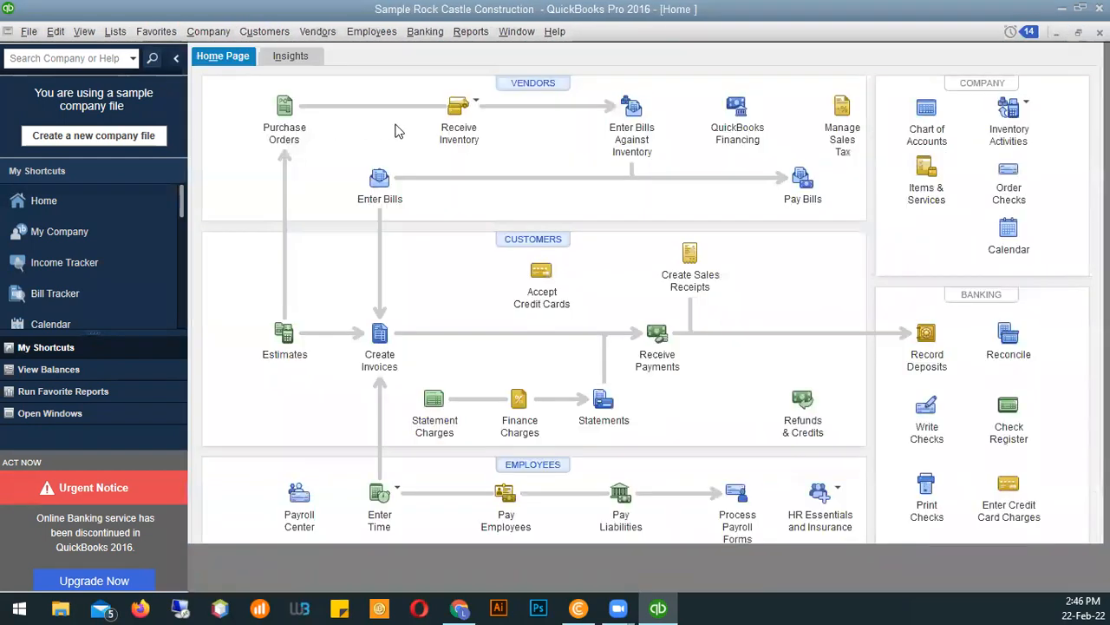
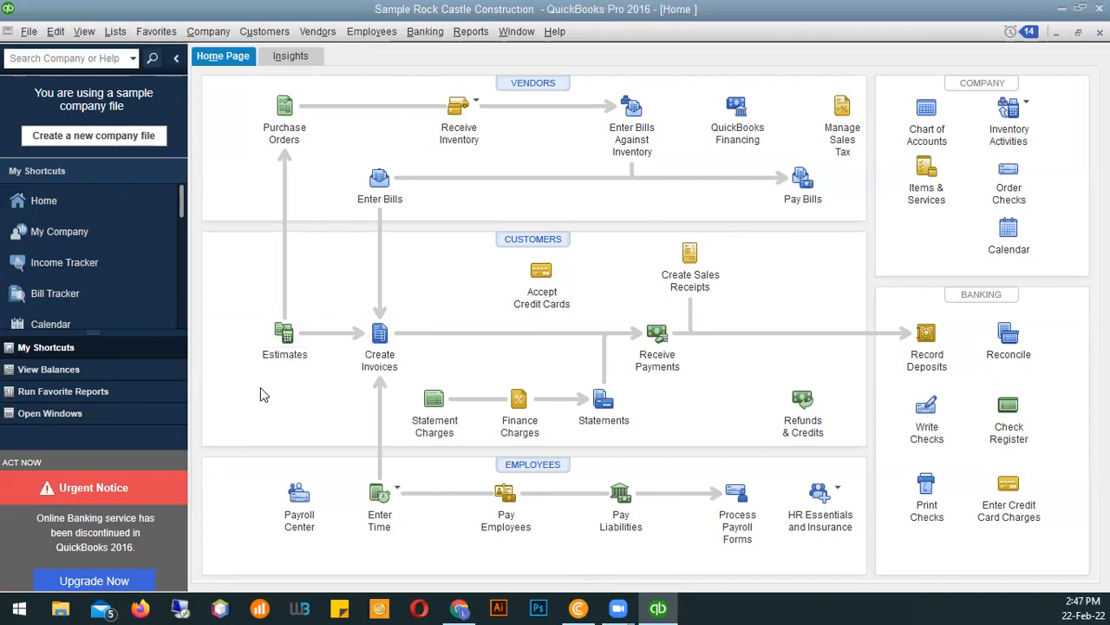
Start a new estimate and assign it to the Family Room job of the first listed customer
left_click(283, 337)
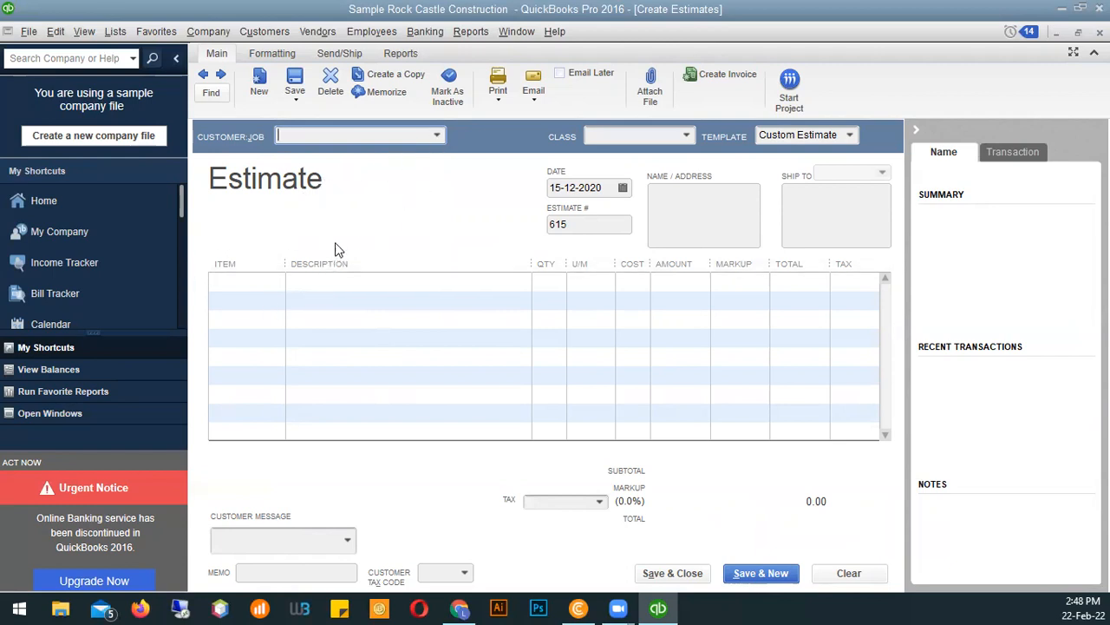
left_click(439, 135)
left_click(437, 136)
left_click(438, 136)
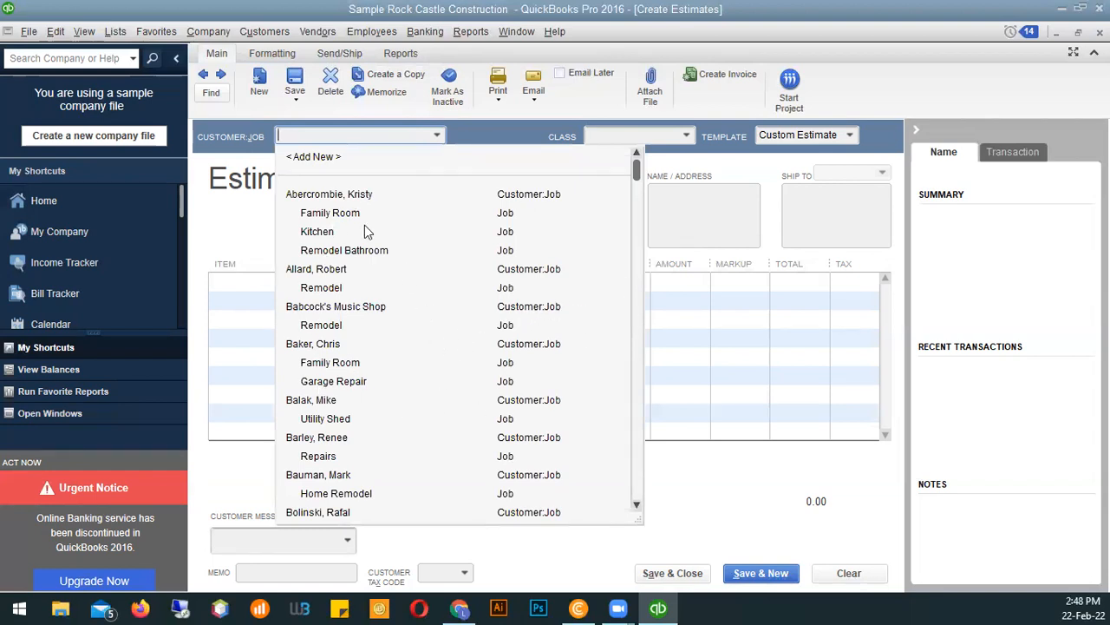
left_click(328, 195)
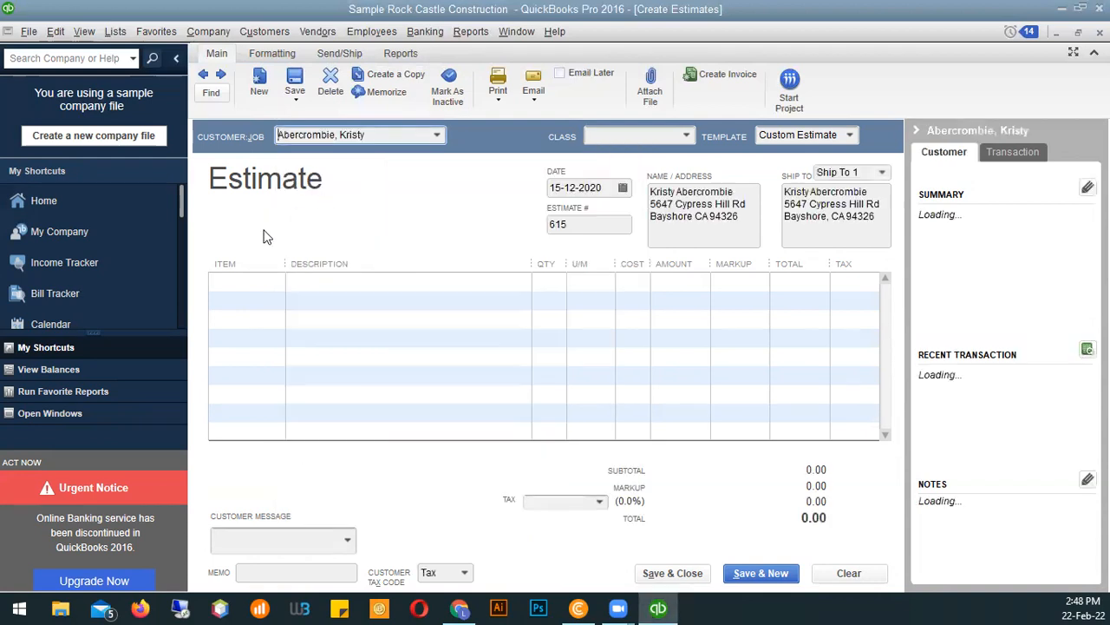
left_click(437, 135)
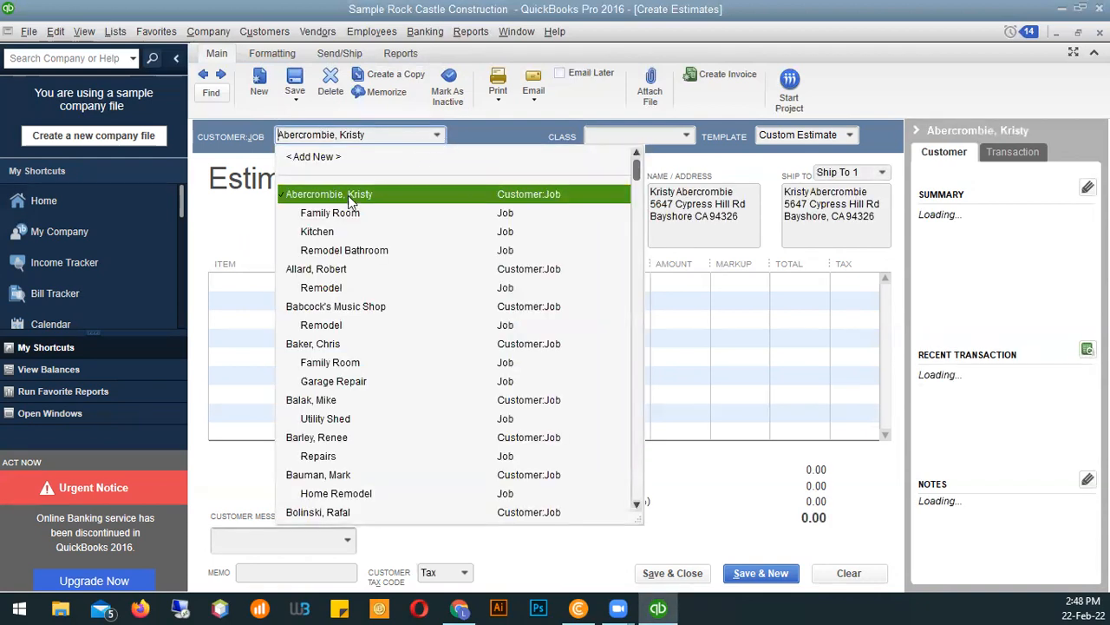
left_click(339, 215)
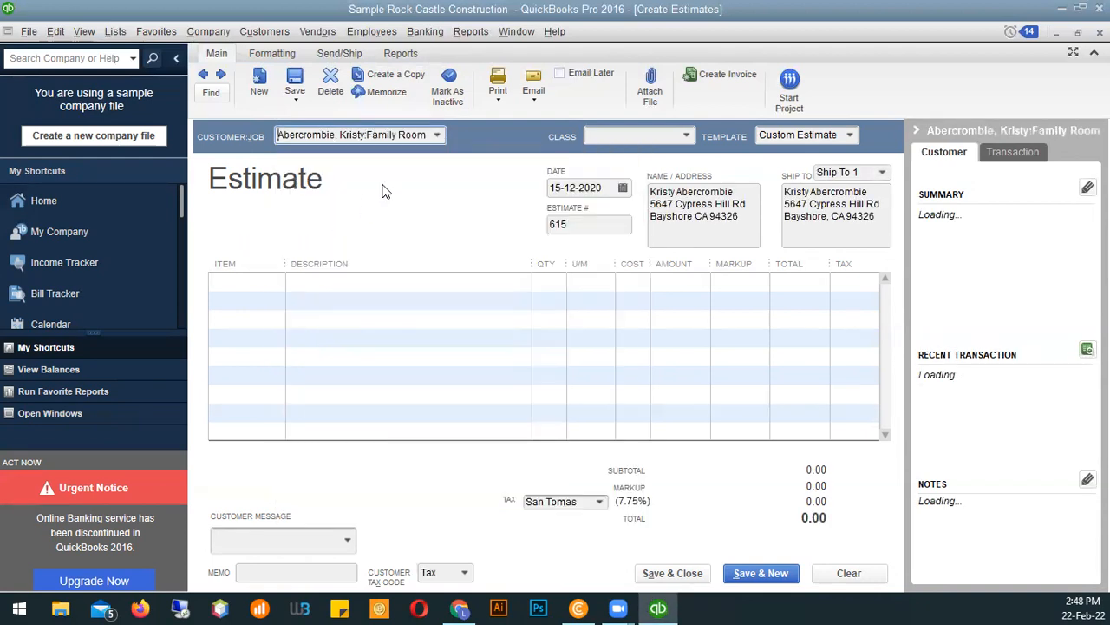
Start adding a new customer from the estimate and enter the customer's full name as the customer name
left_click(437, 135)
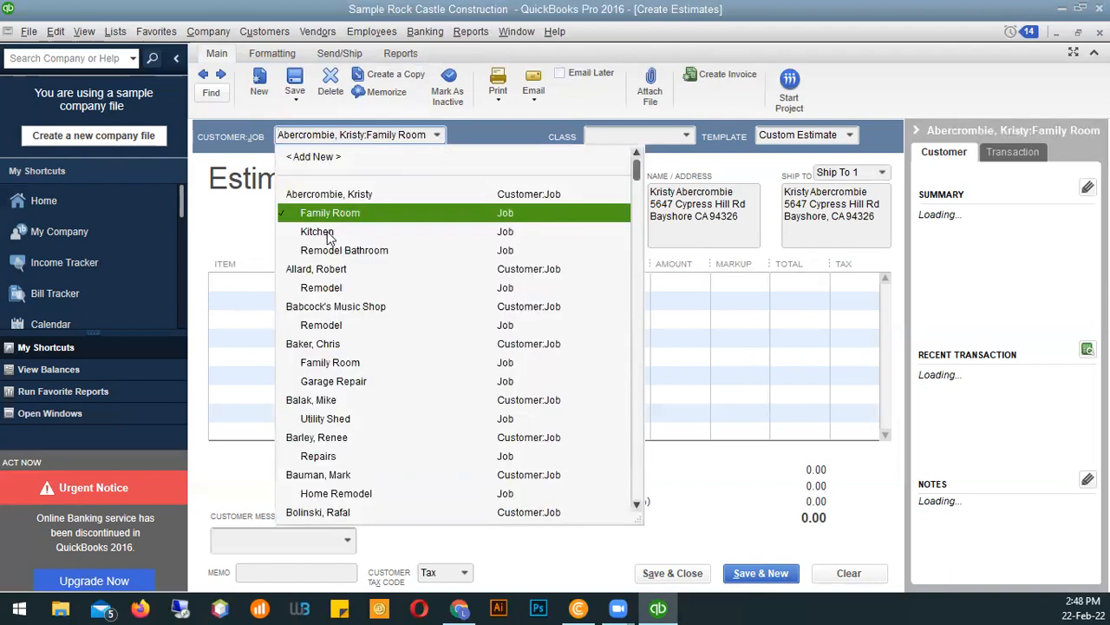
left_click(314, 157)
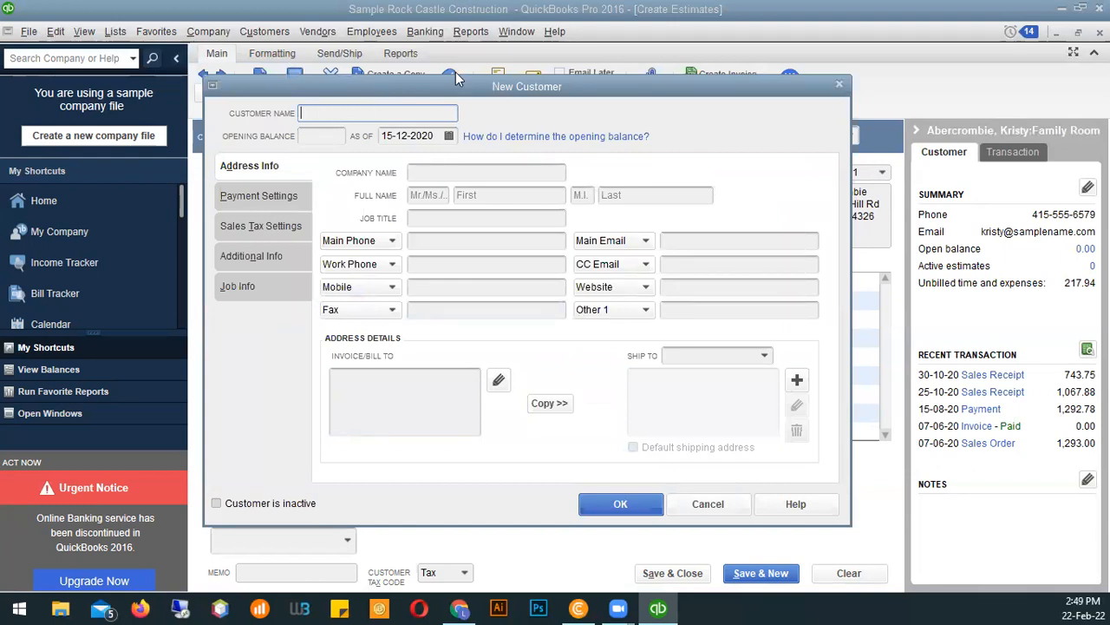
type("Lennard")
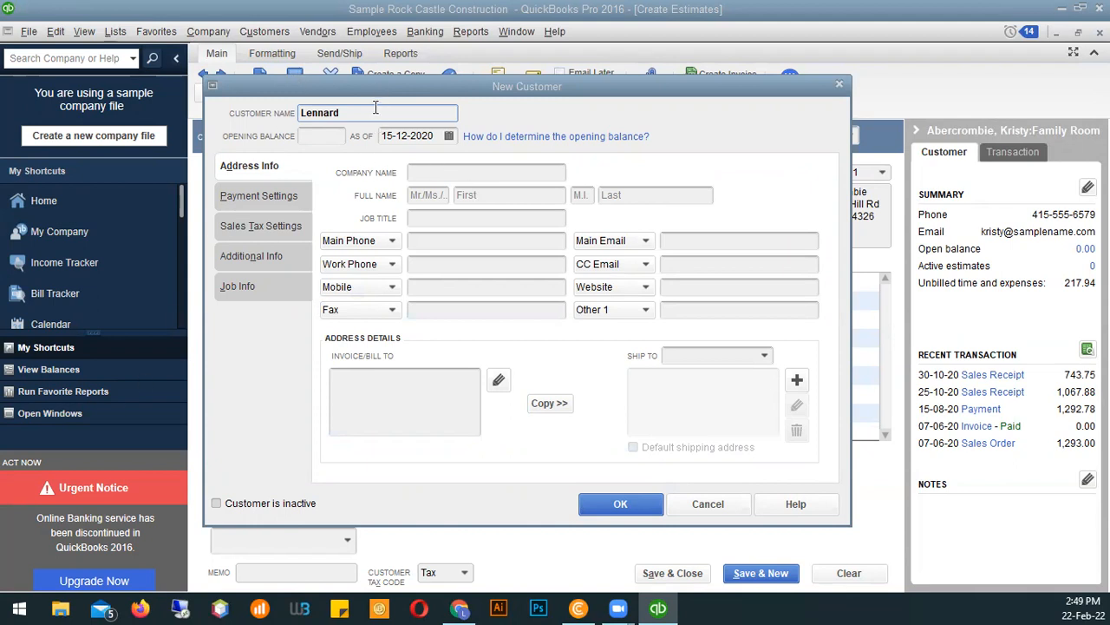
type("Green")
left_click(449, 245)
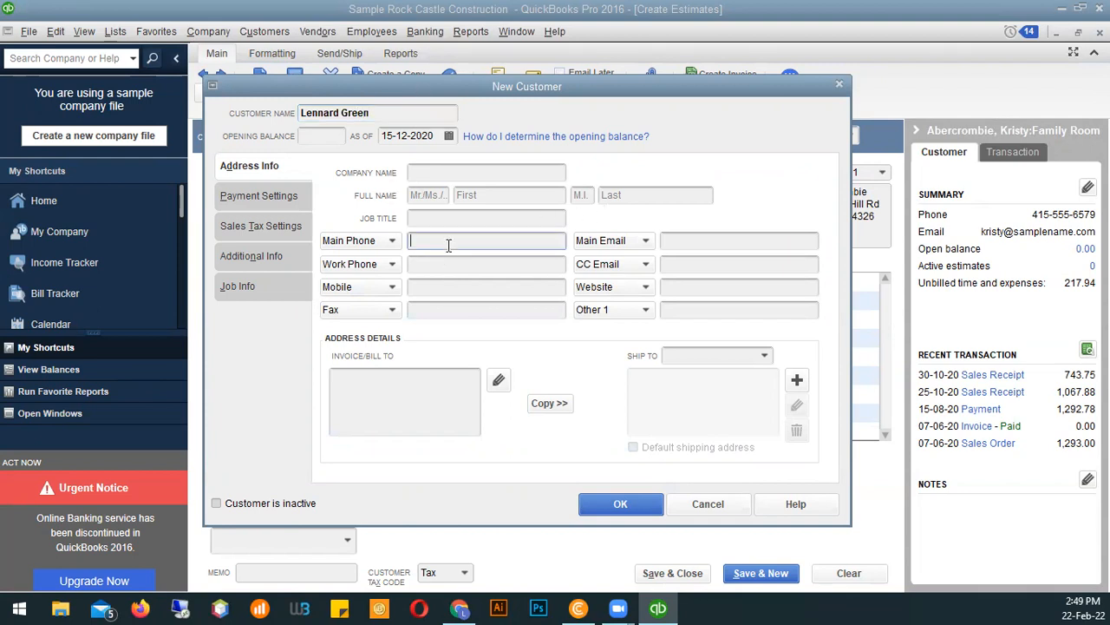
Set the new customer's company name to Digital Solutions and the contact's title to Mr
left_click(442, 171)
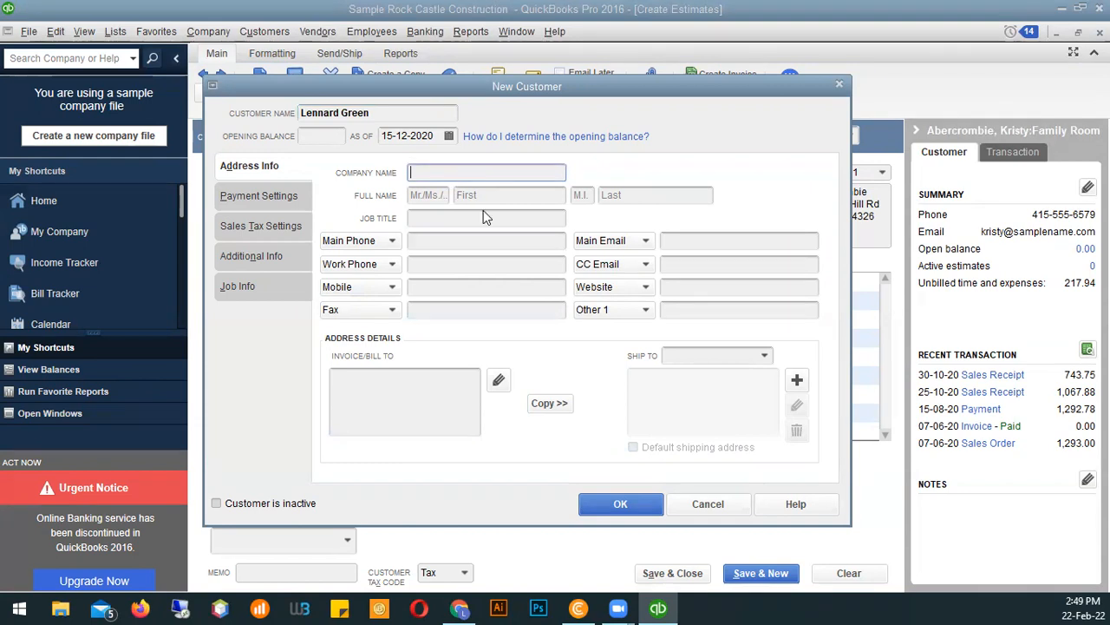
type("Digit")
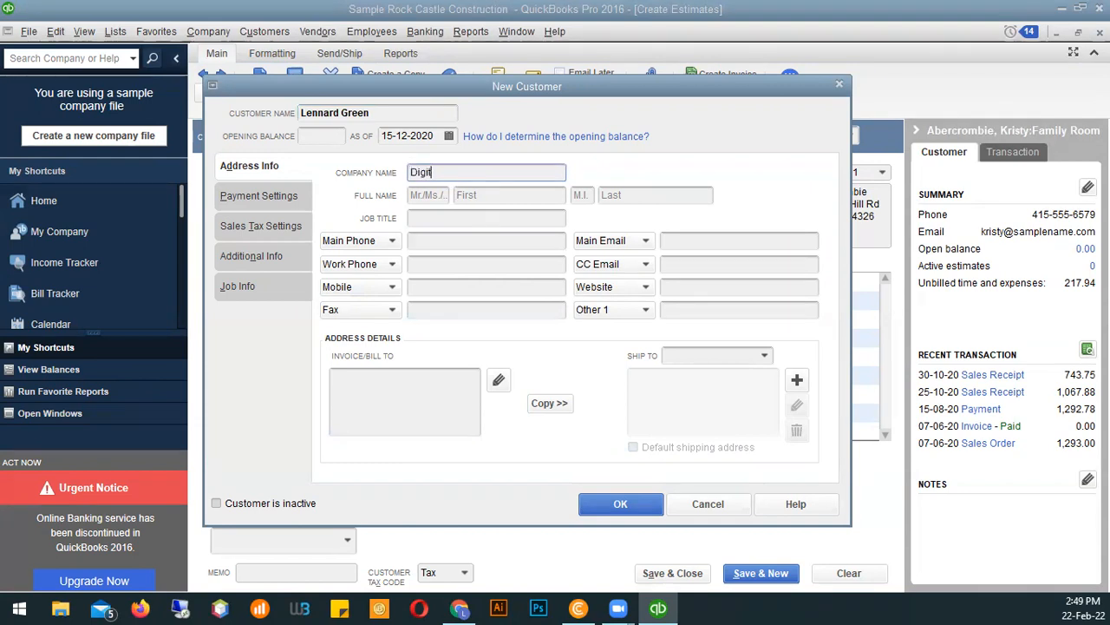
type("al Solution")
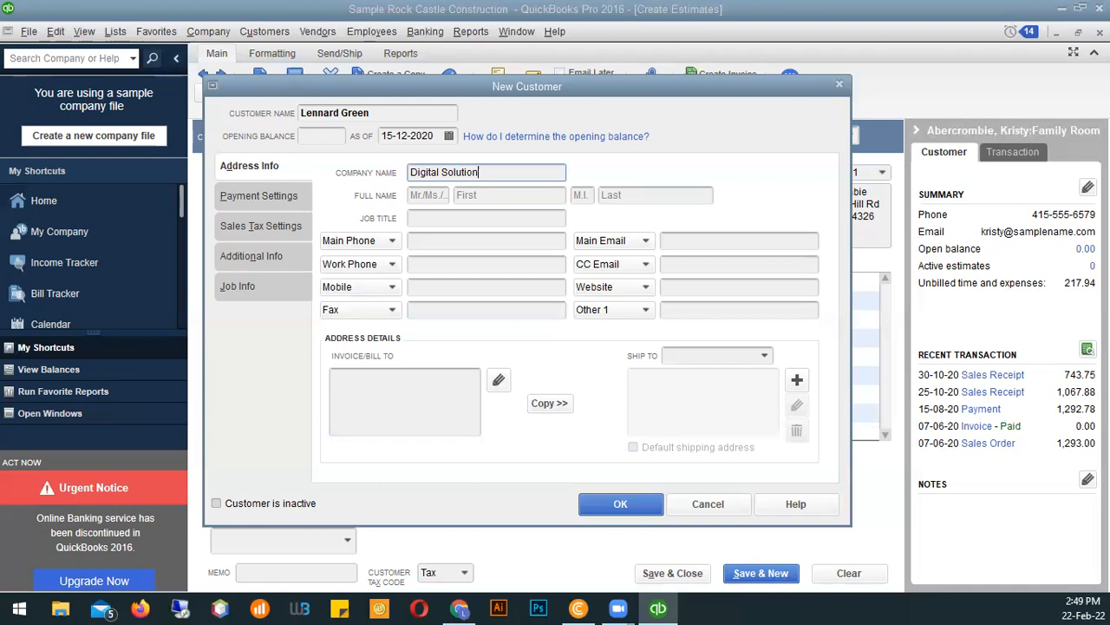
type("s")
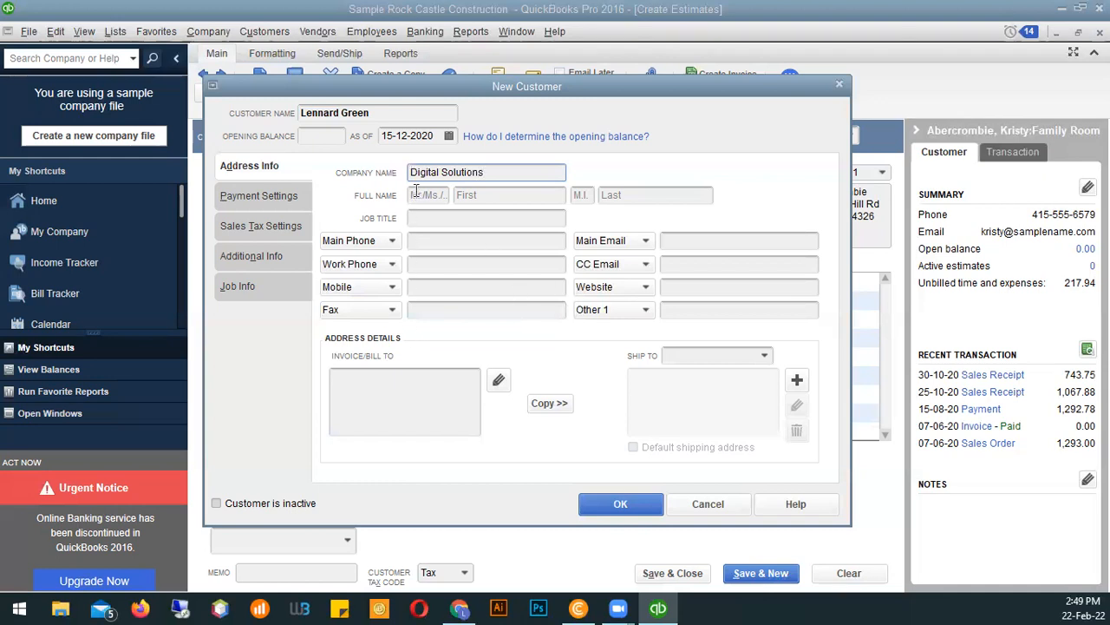
key("Tab")
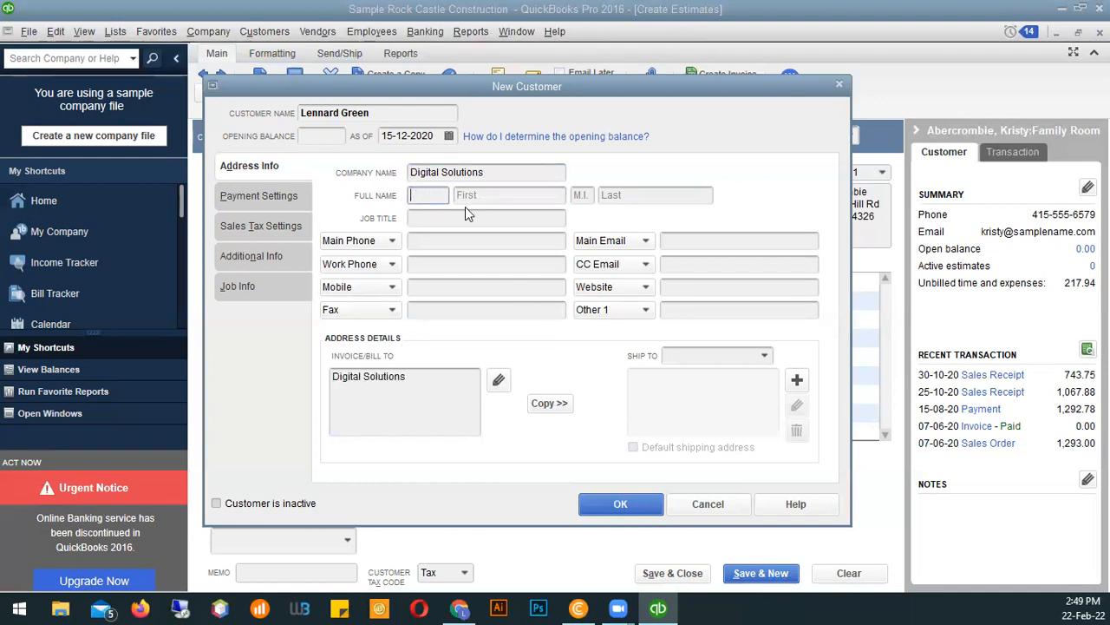
type("Mr.")
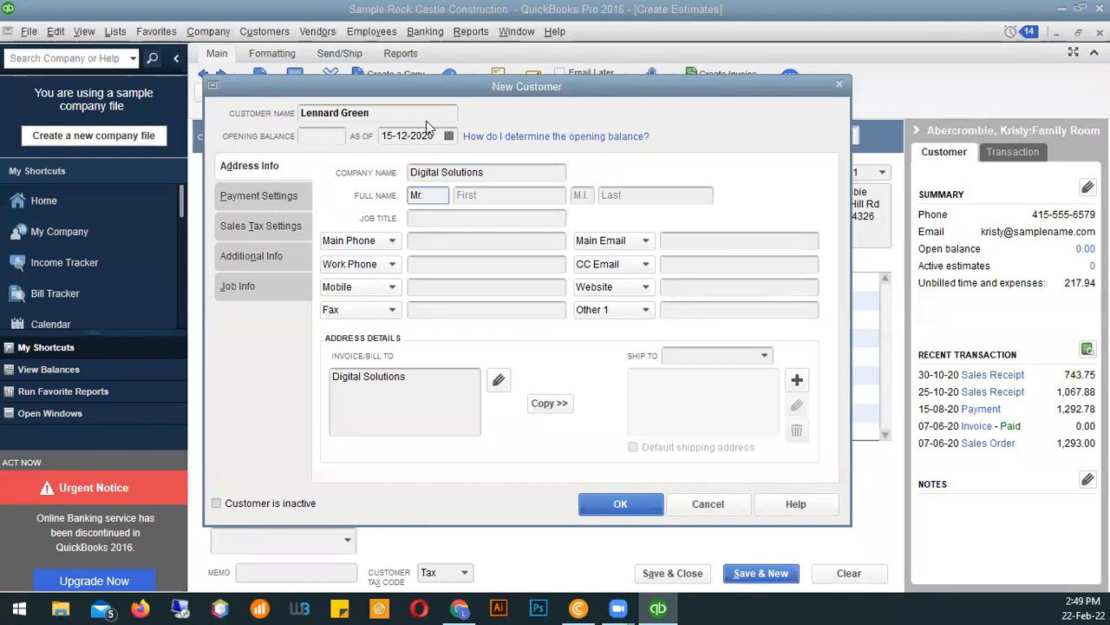
Replace the customer name with Digital Solutions and go to the contact's first name
left_click(392, 111)
left_click_drag(392, 111, 255, 90)
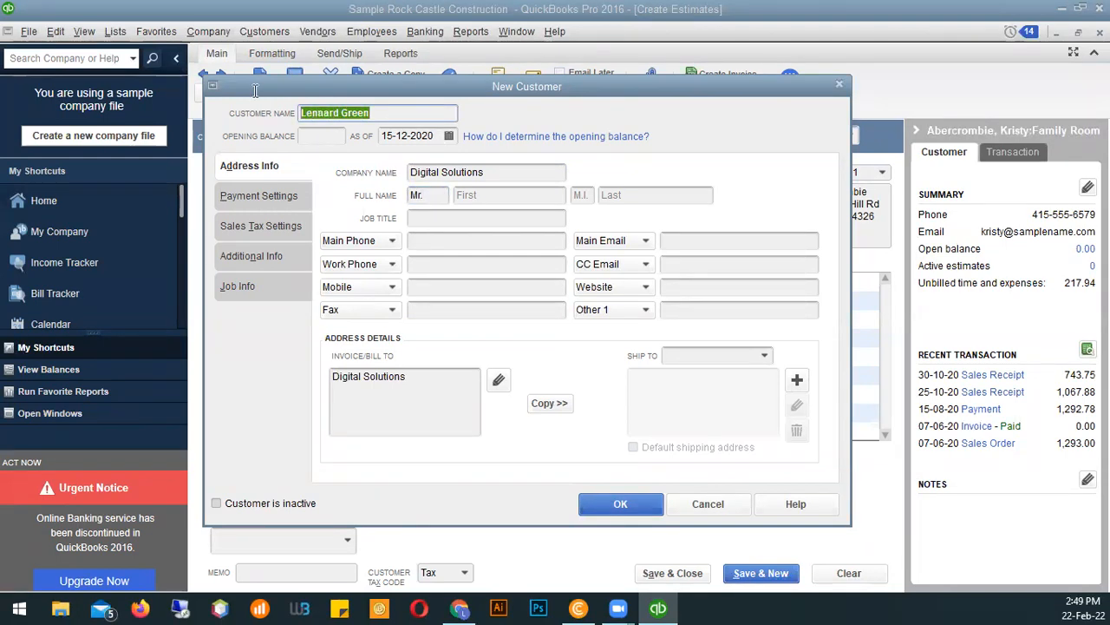
type("Di")
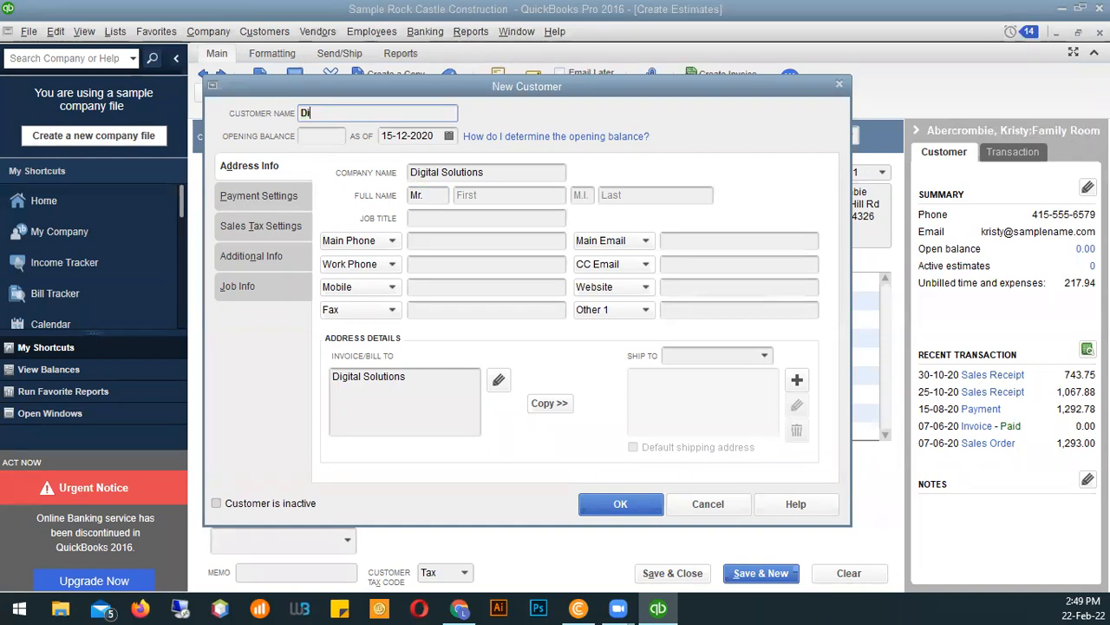
type("gital Solutions")
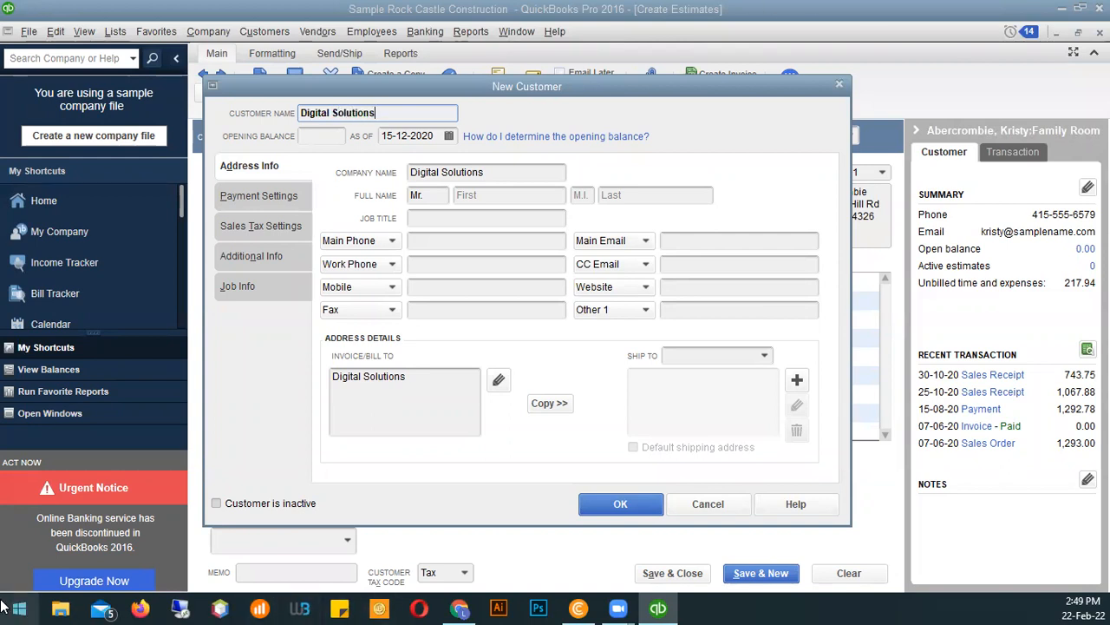
left_click(501, 198)
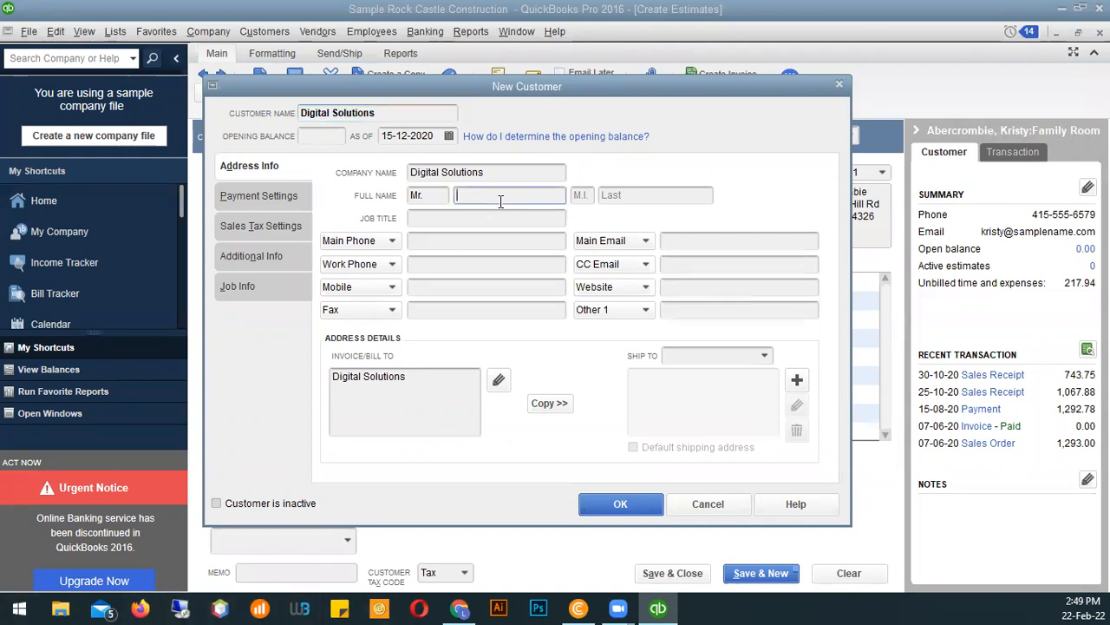
Enter the contact's first name, last name and mobile number for the new Digital Solutions customer
type("Lennard")
left_click(646, 193)
type("Green")
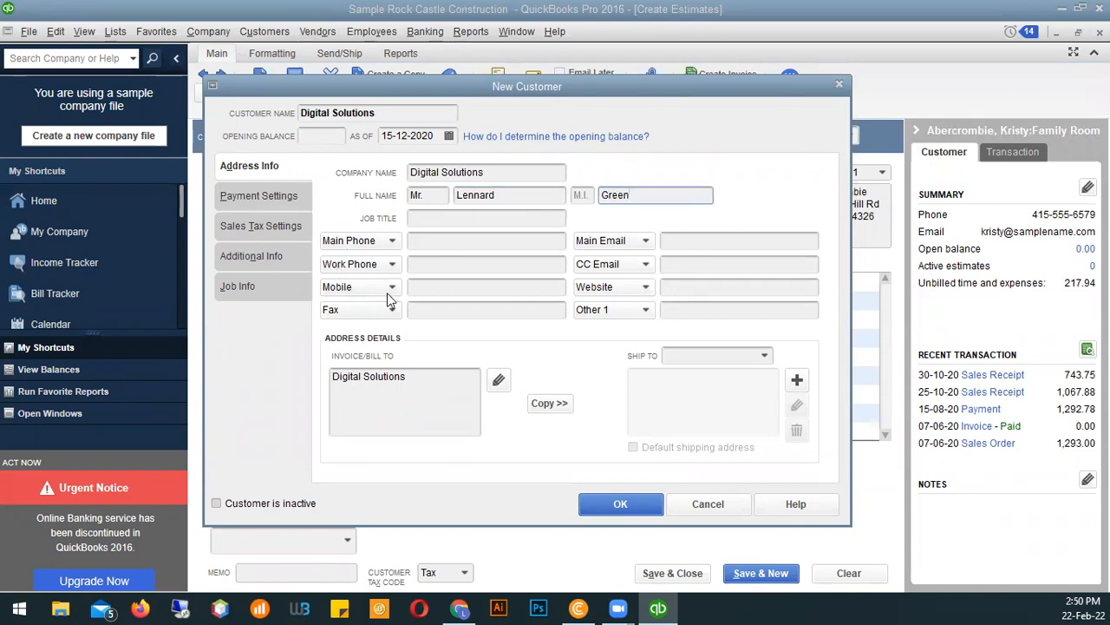
left_click(461, 293)
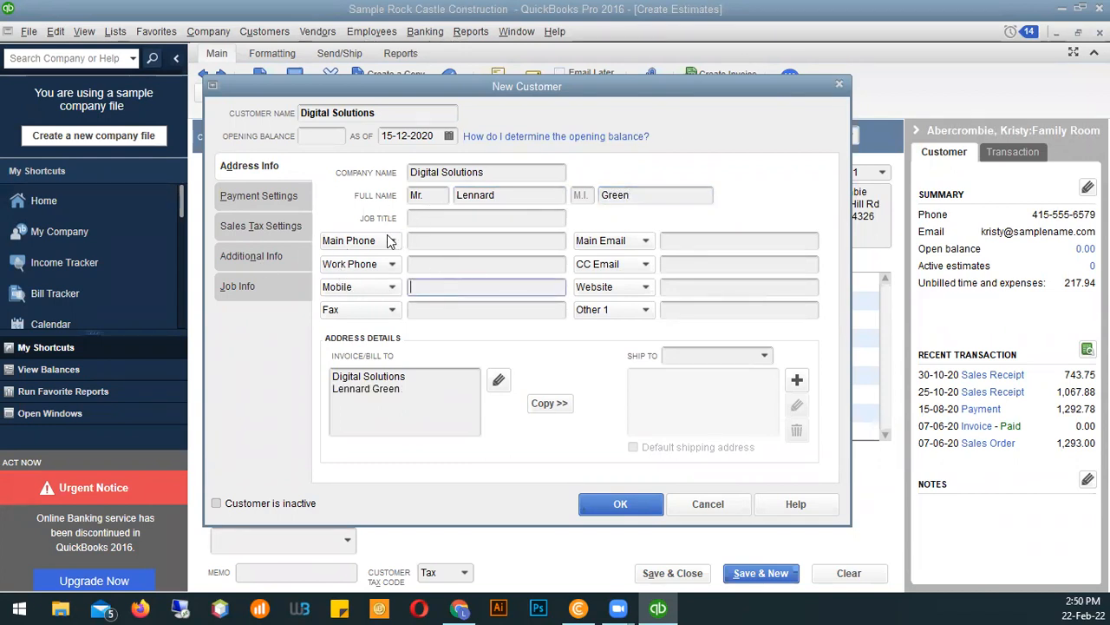
type("275")
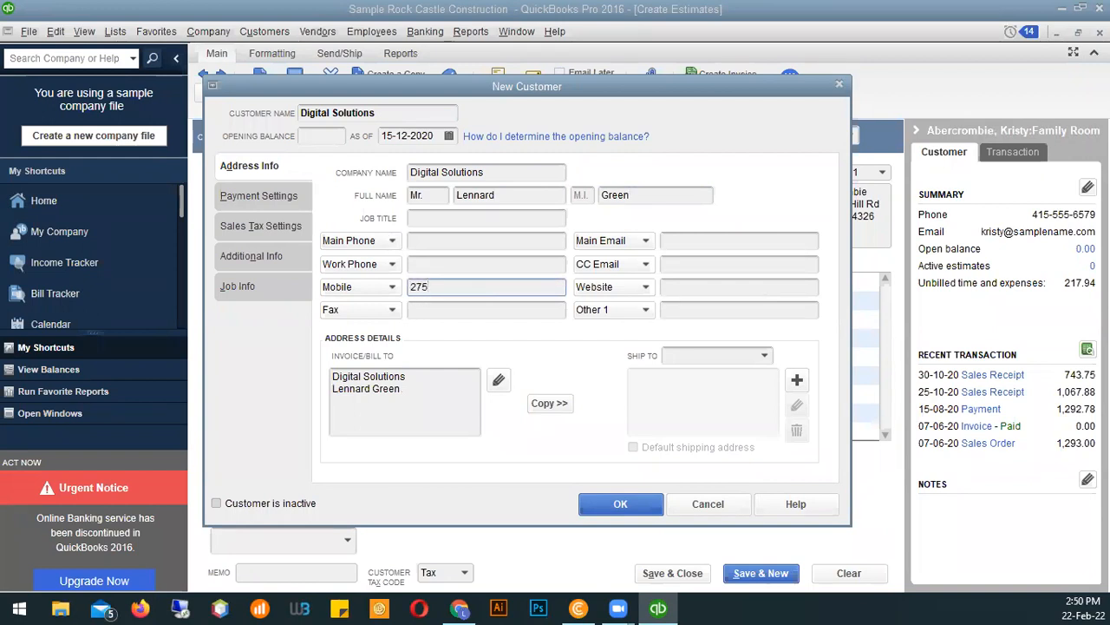
type("-4693")
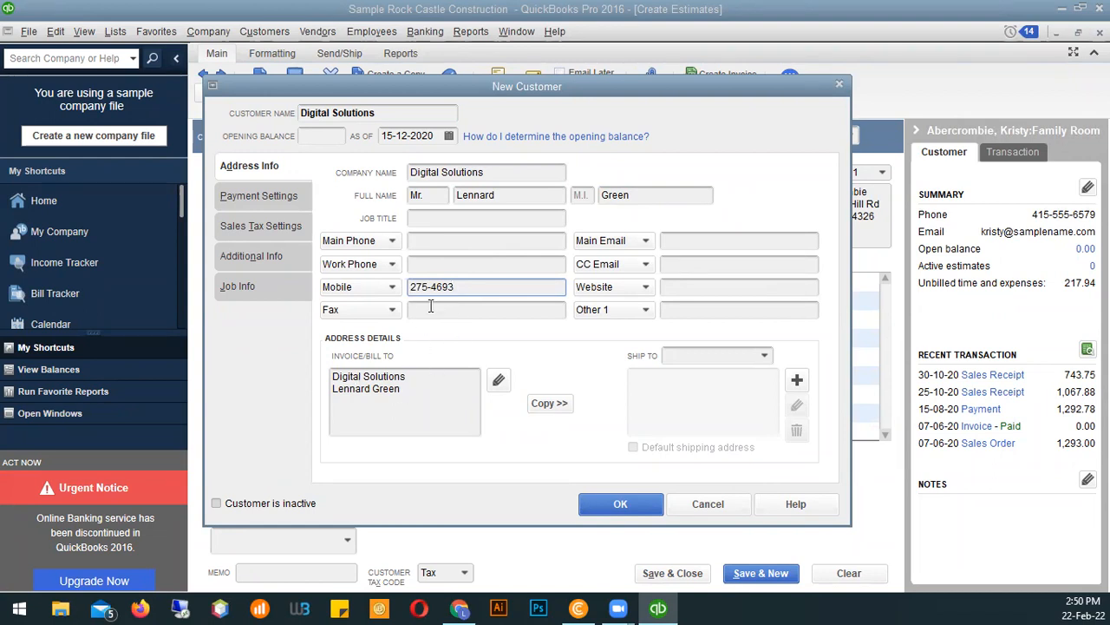
left_click(488, 267)
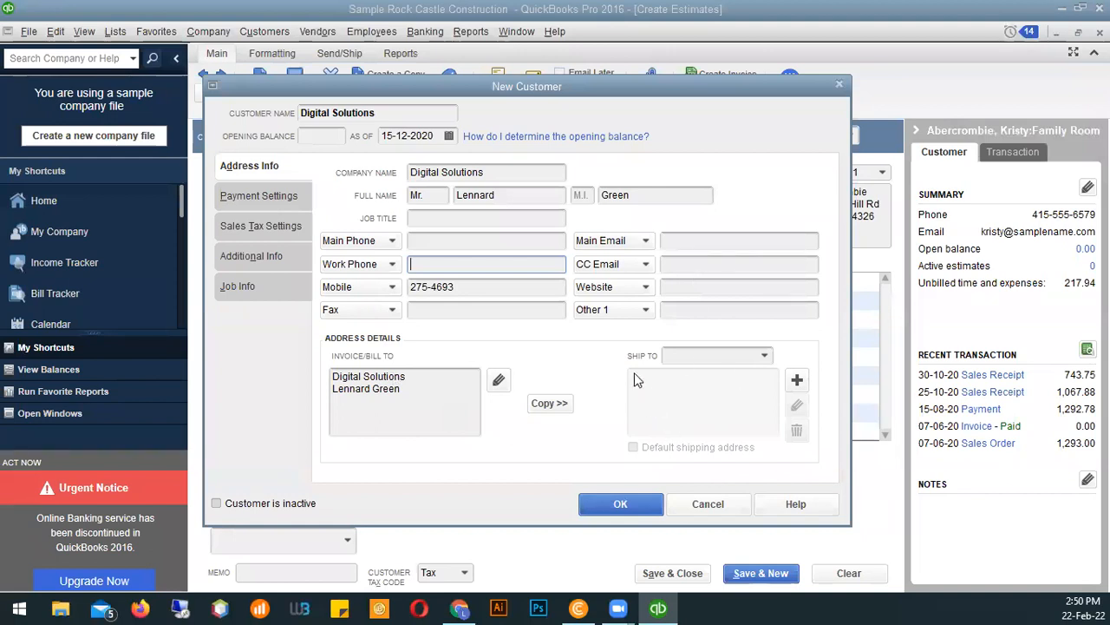
Examine the new customer's payment settings, sales tax settings and the alternative contact field types in the address details
left_click(252, 196)
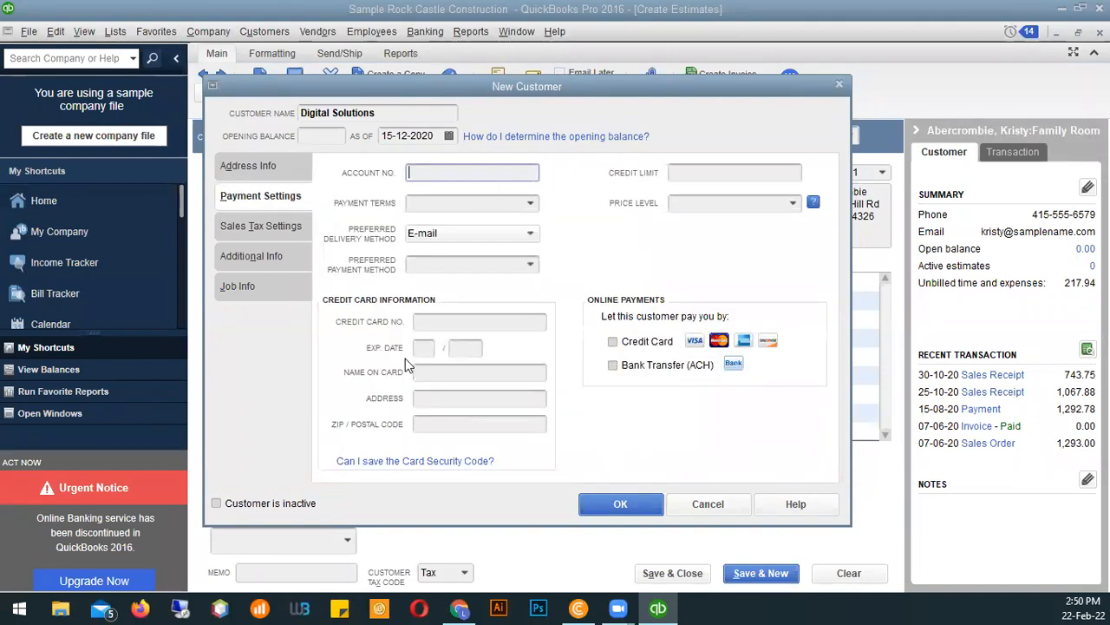
left_click(264, 231)
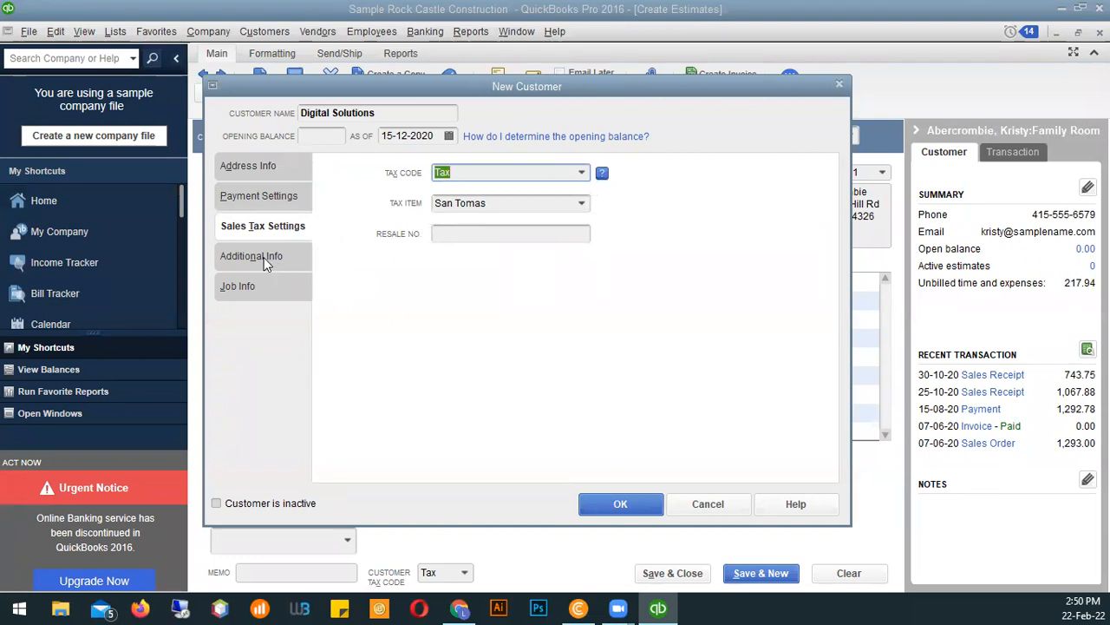
left_click(260, 166)
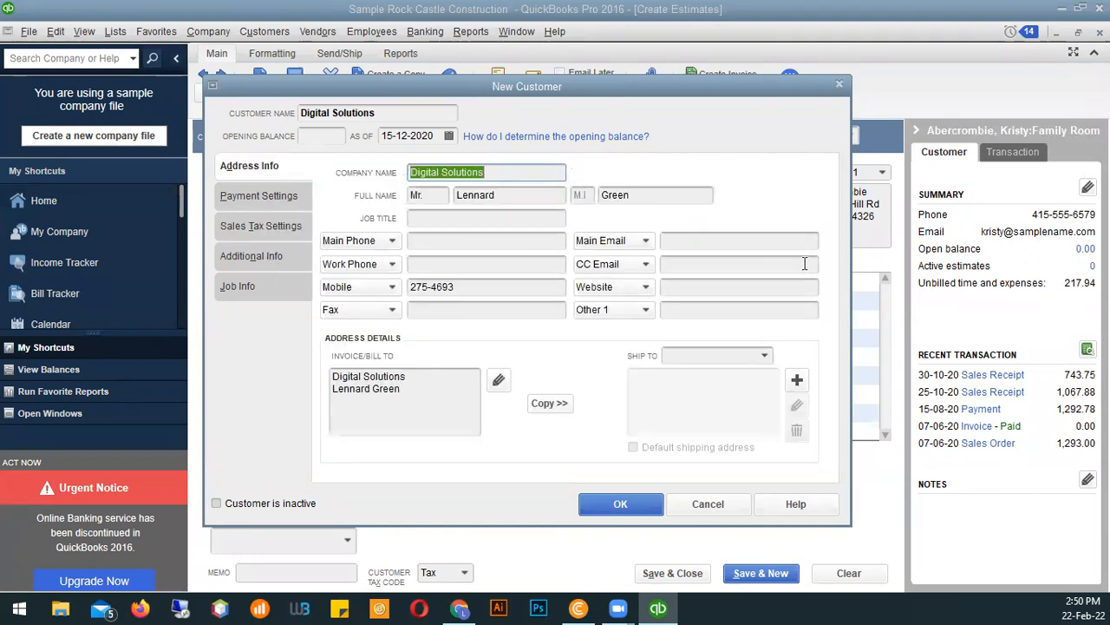
left_click(610, 295)
left_click(675, 281)
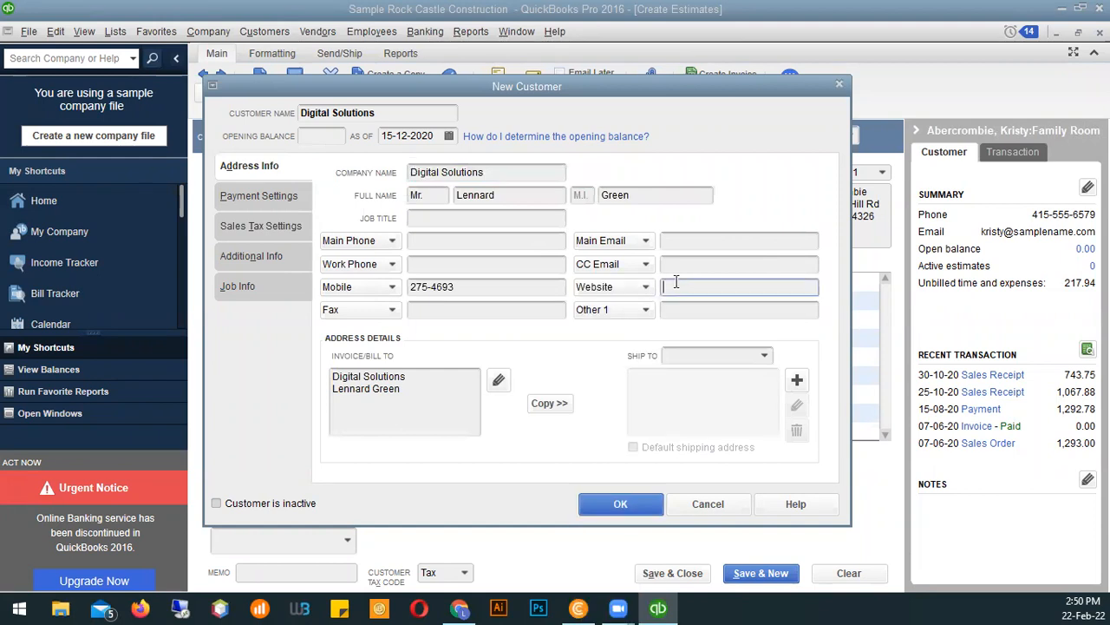
left_click(647, 314)
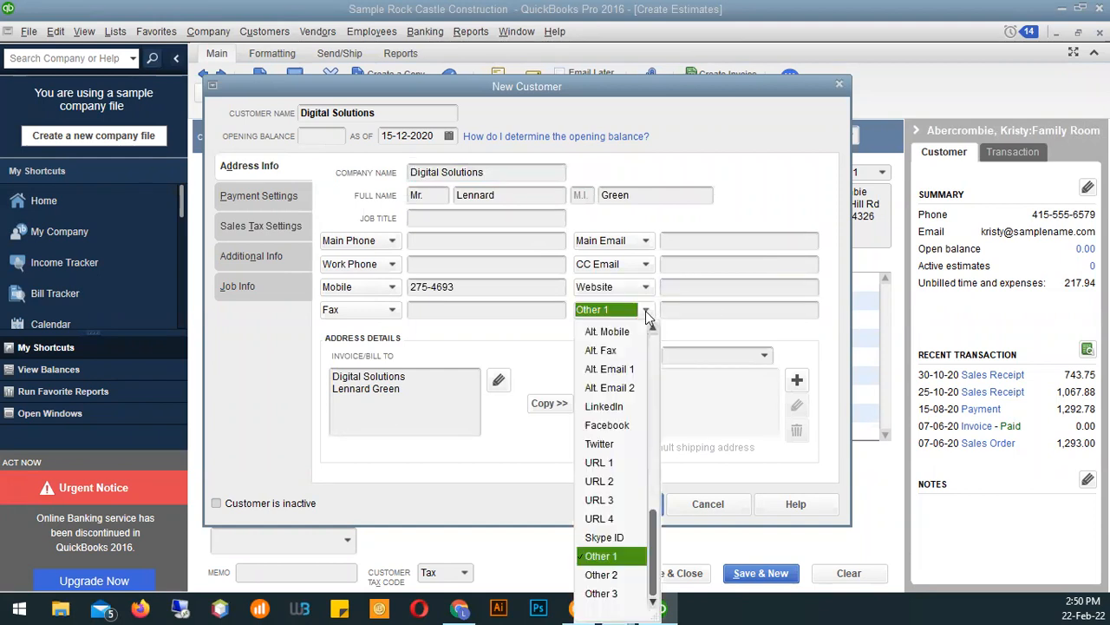
left_click_drag(655, 547, 630, 332)
left_click(732, 354)
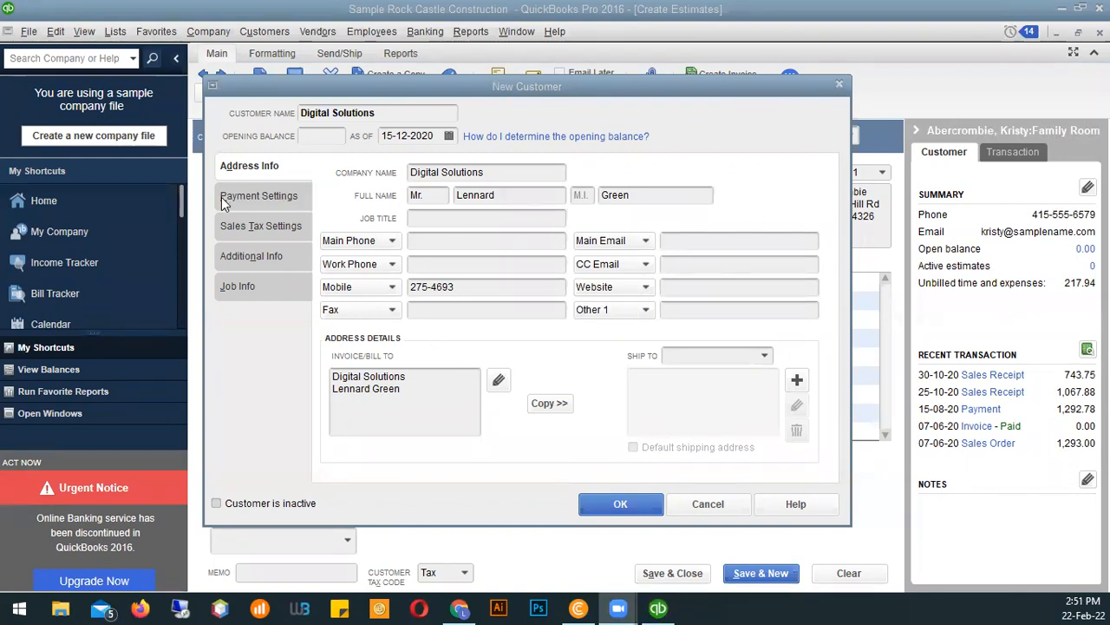
Look over the new customer's additional and job information, and save the Digital Solutions customer
left_click(243, 267)
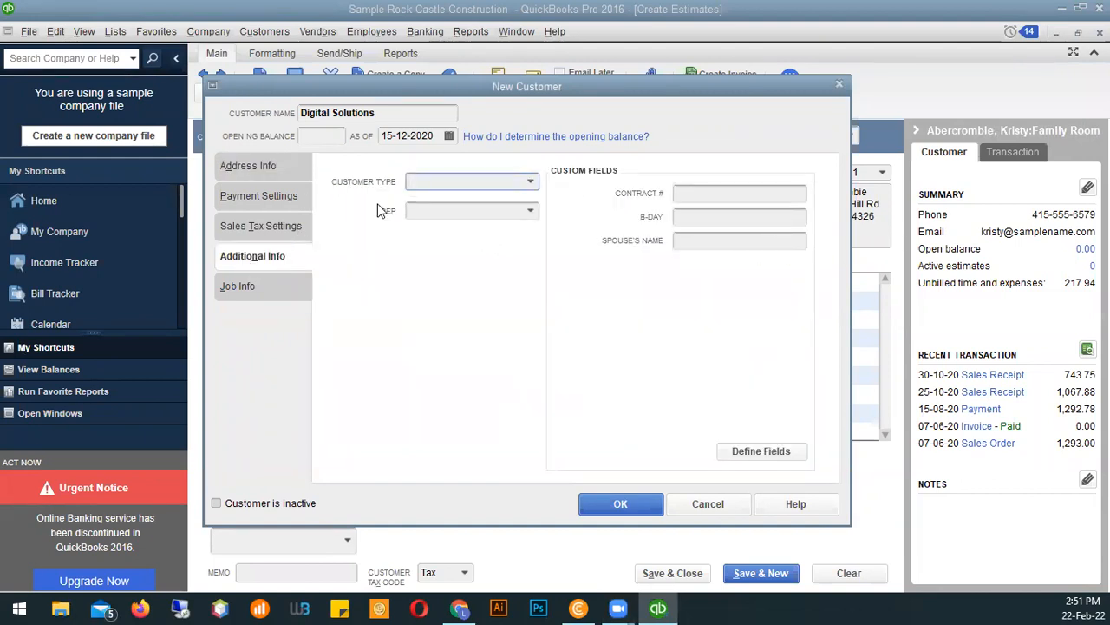
left_click(231, 279)
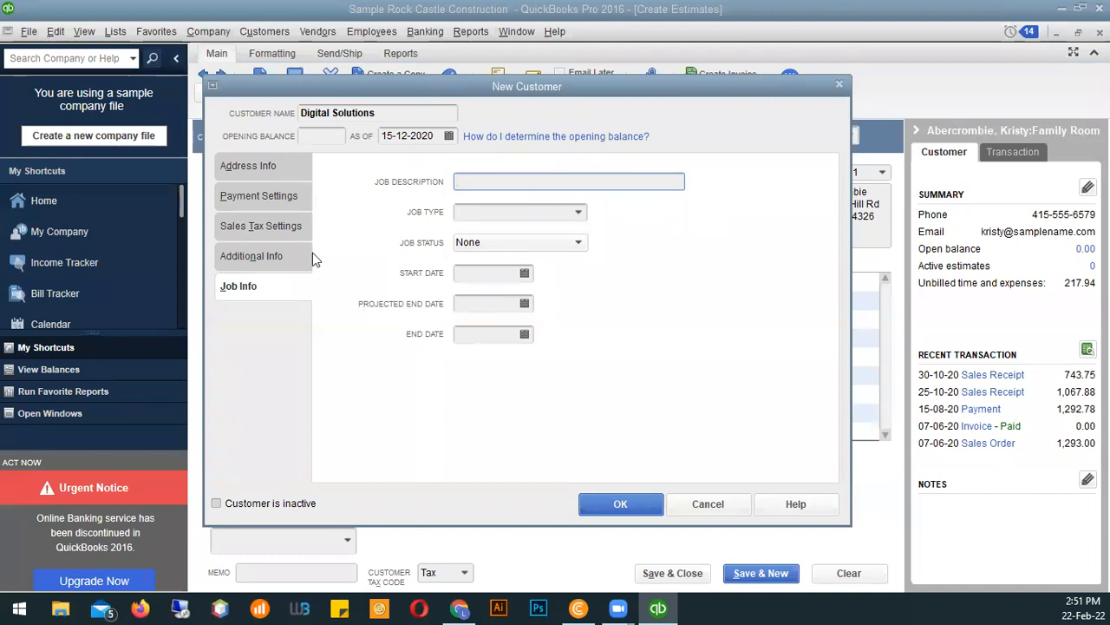
left_click(260, 173)
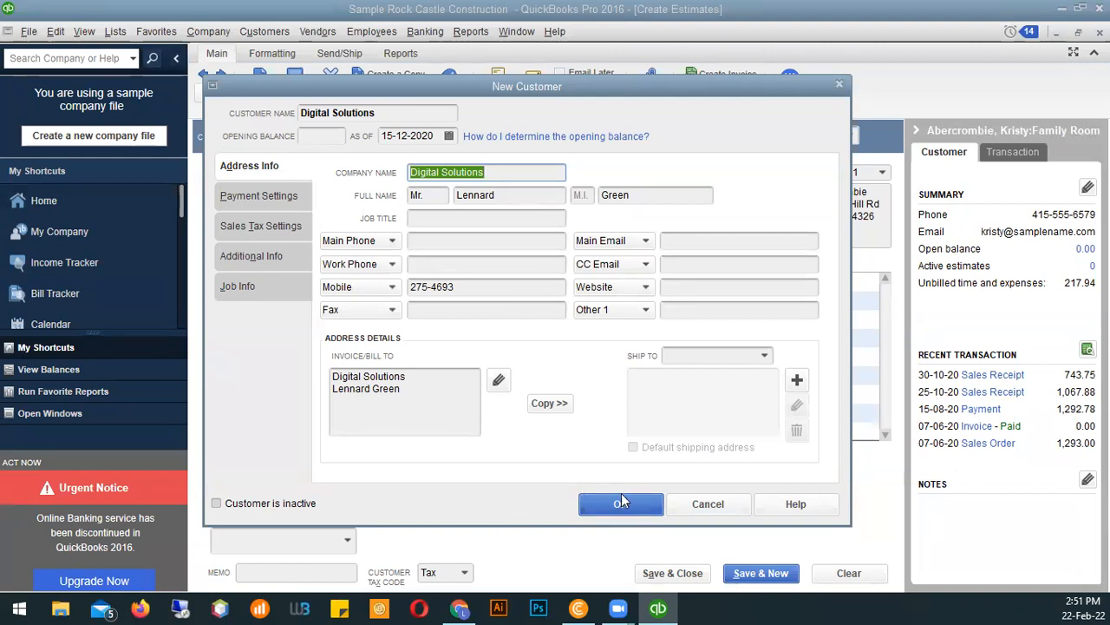
left_click(621, 508)
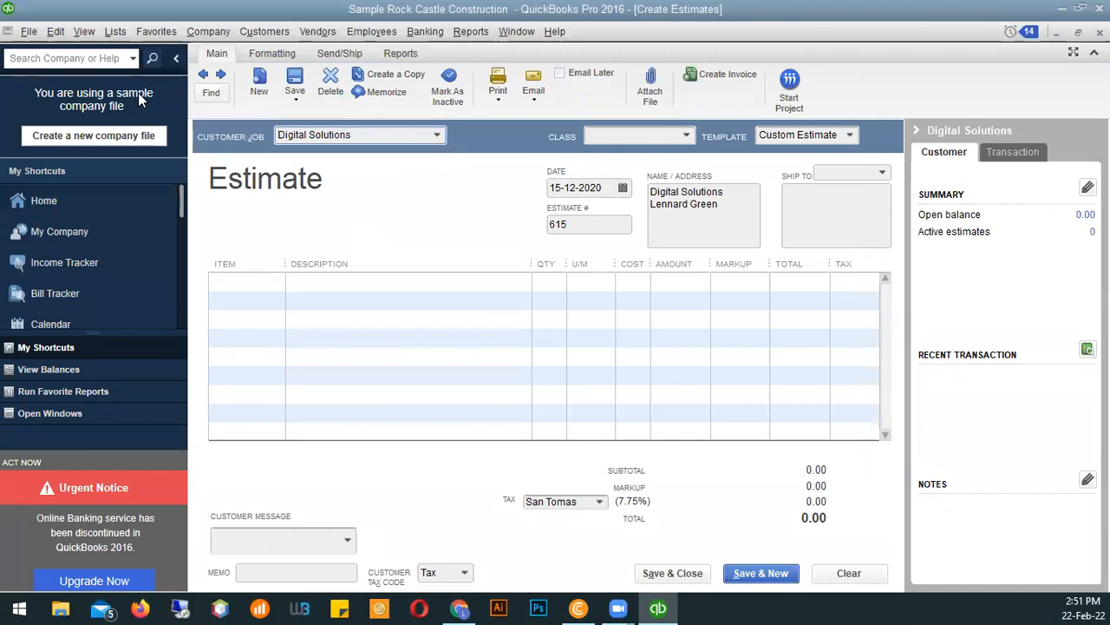
Add the Cabinets item to the estimate with quantity 2 and cost 500, and save the estimate
left_click(276, 285)
left_click(276, 283)
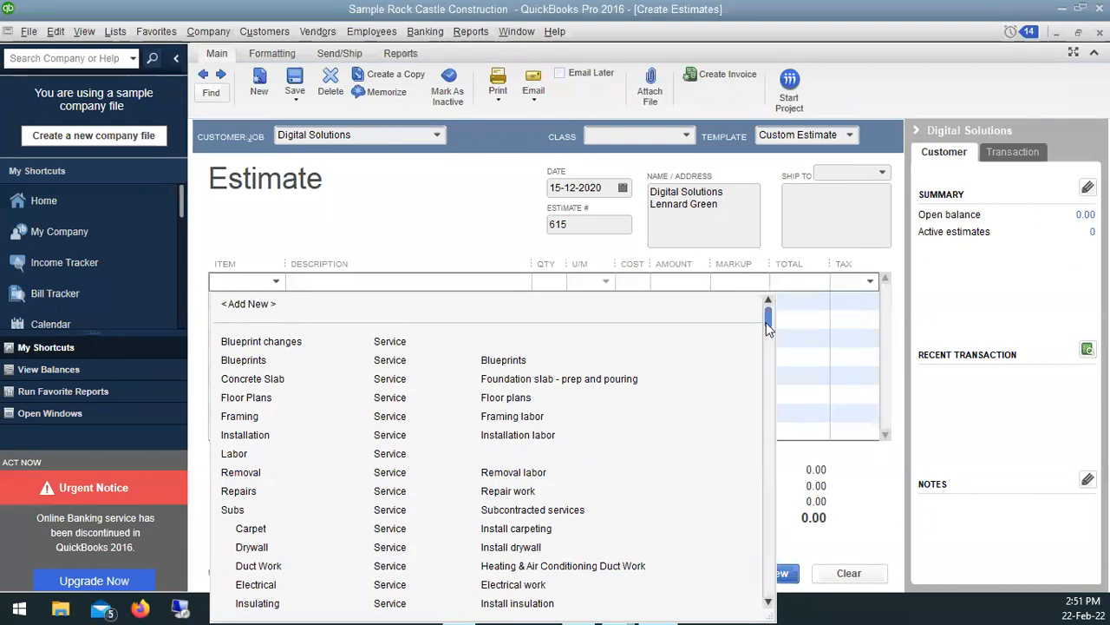
left_click_drag(767, 324, 769, 384)
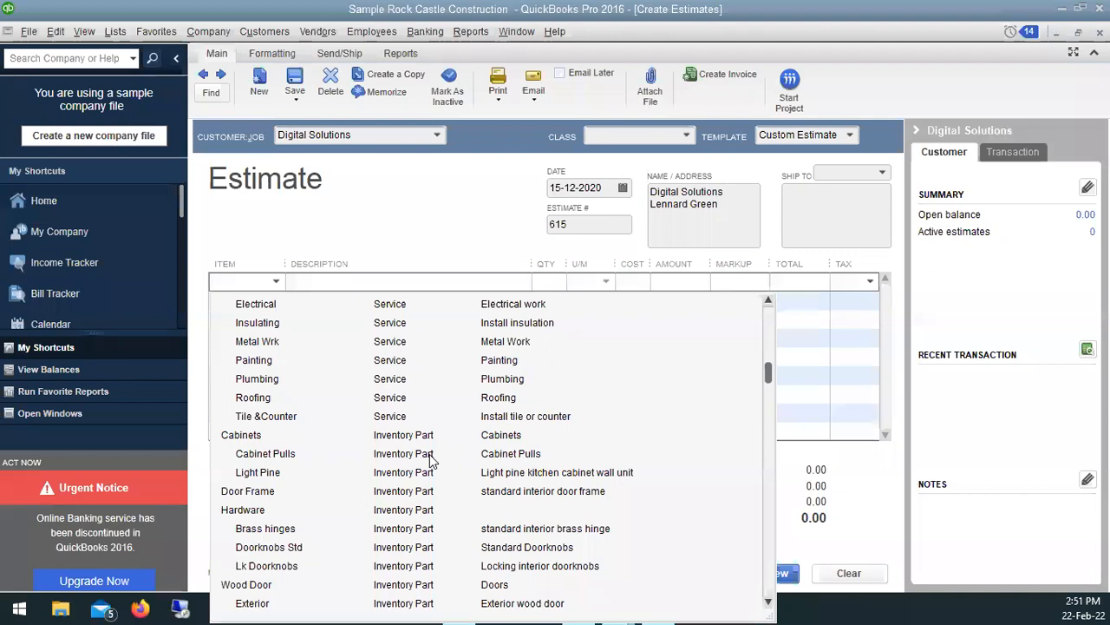
left_click(251, 438)
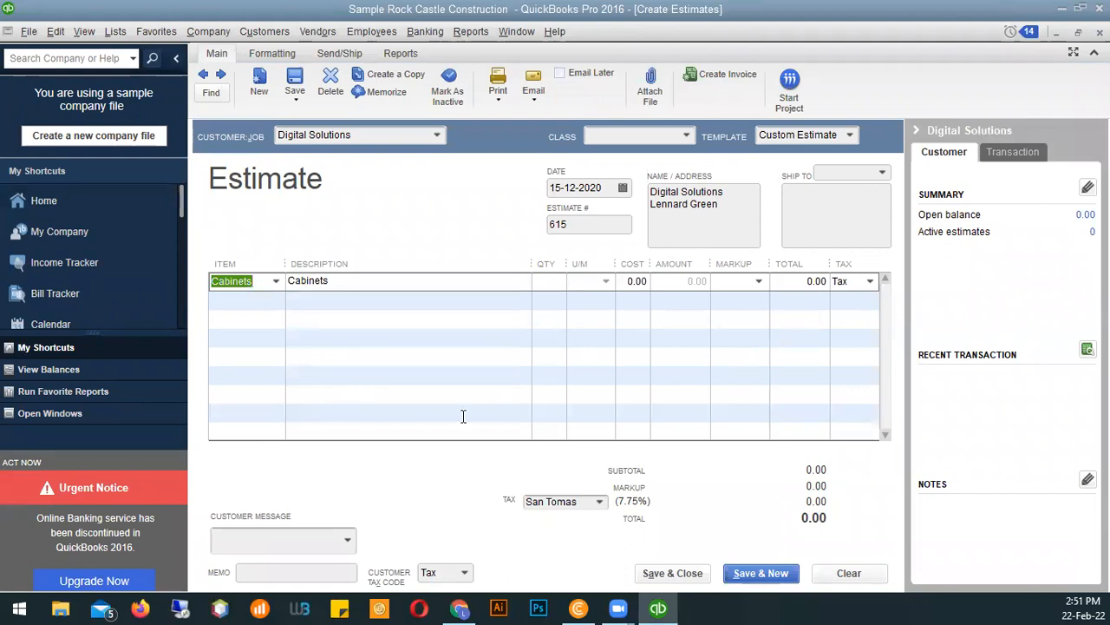
left_click(548, 283)
type("2")
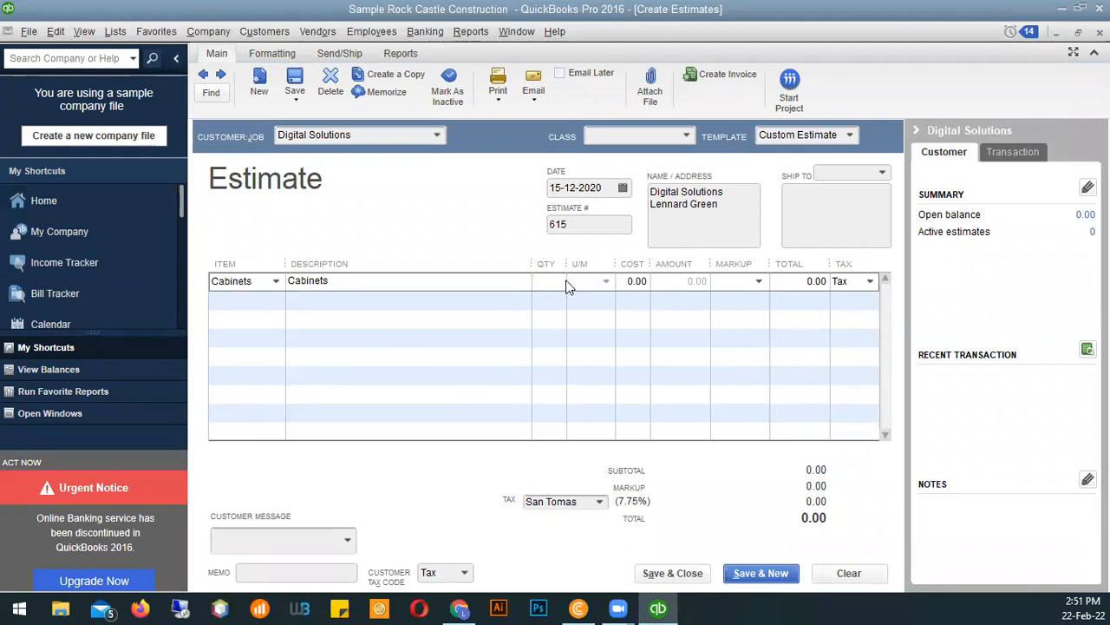
left_click(627, 282)
type("50")
left_click(578, 335)
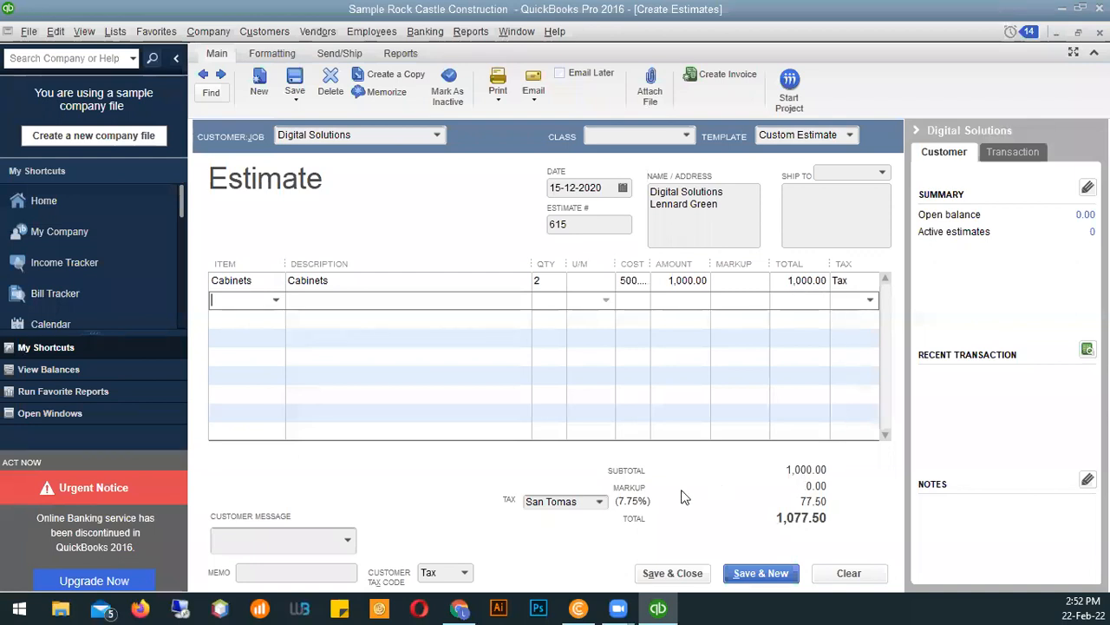
left_click(601, 508)
left_click(296, 78)
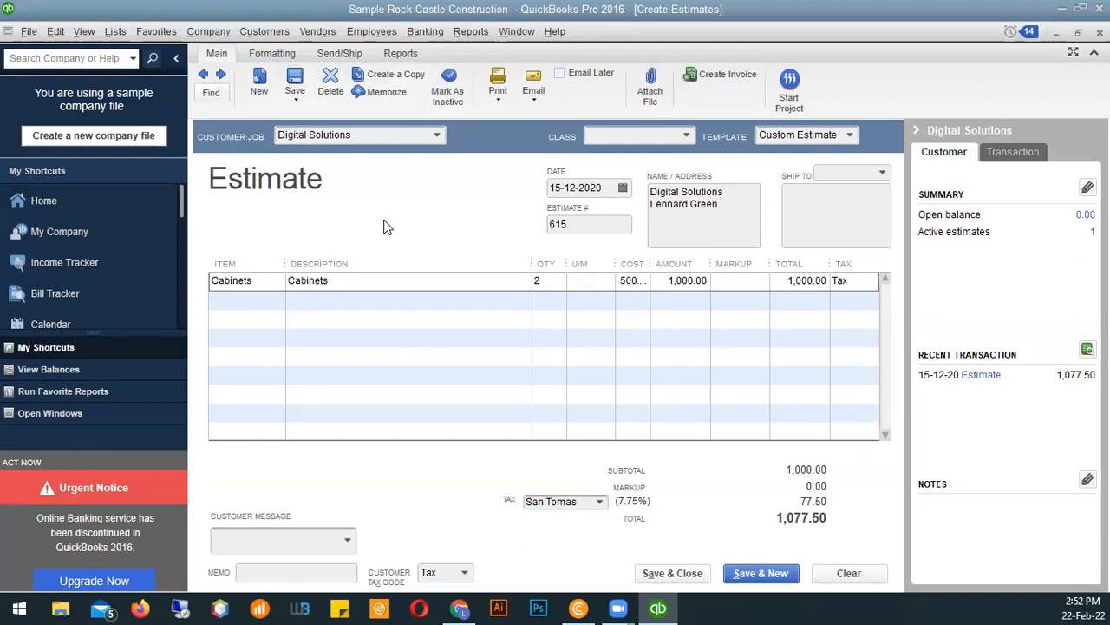
View the estimate's email and print options, and save and close the estimate
left_click(531, 102)
left_click(496, 102)
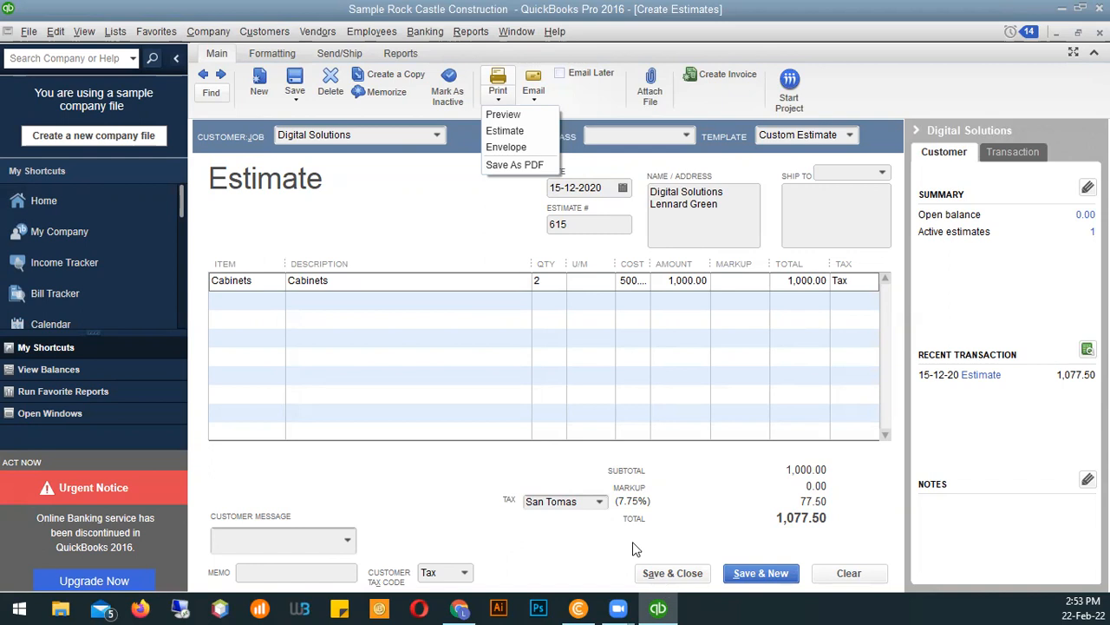
left_click(596, 98)
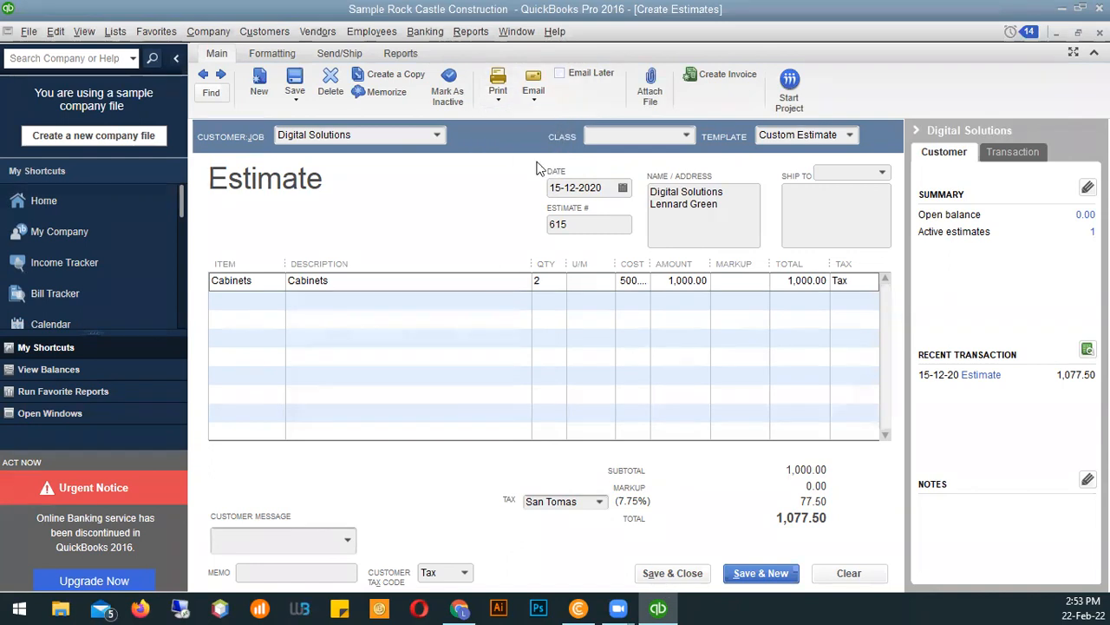
left_click(672, 574)
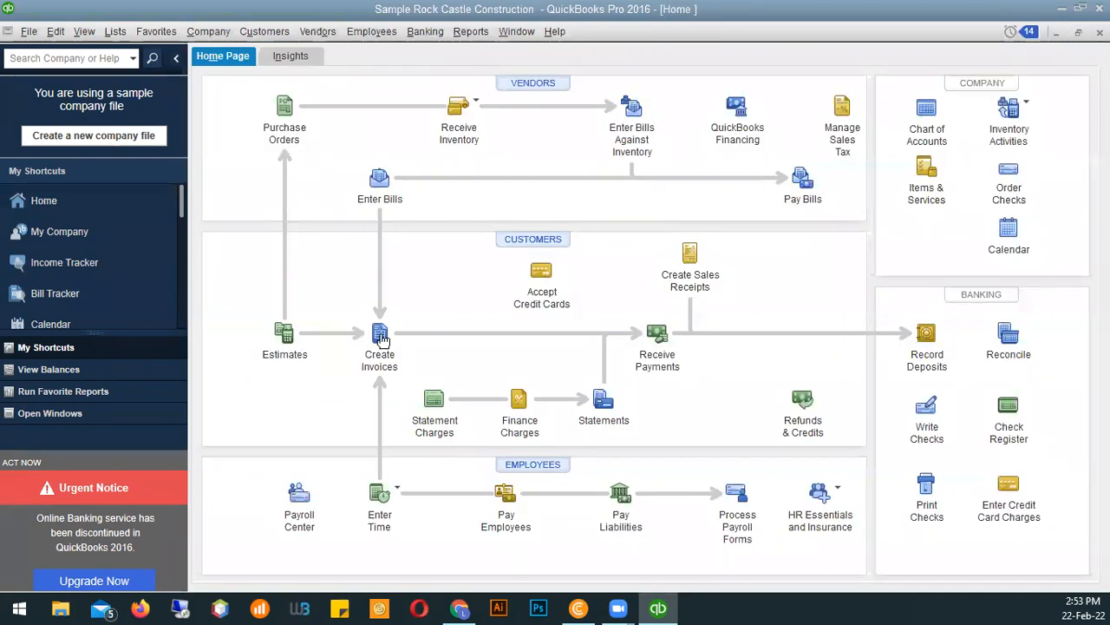
Check the customer and job list in a new blank estimate, and close the estimate without filling it in
left_click(282, 334)
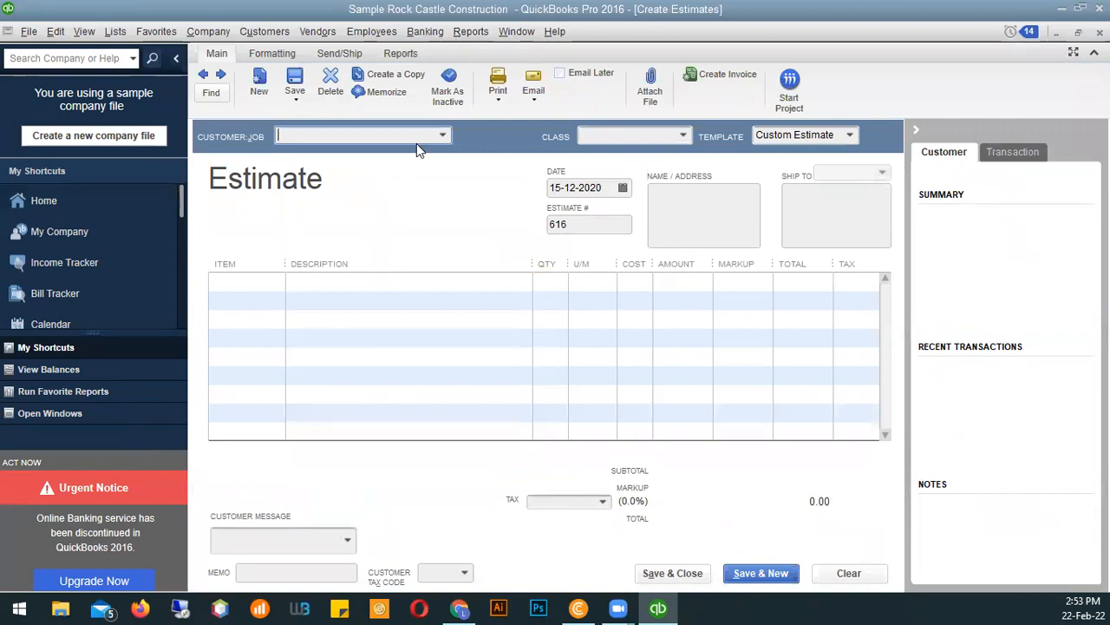
left_click(440, 136)
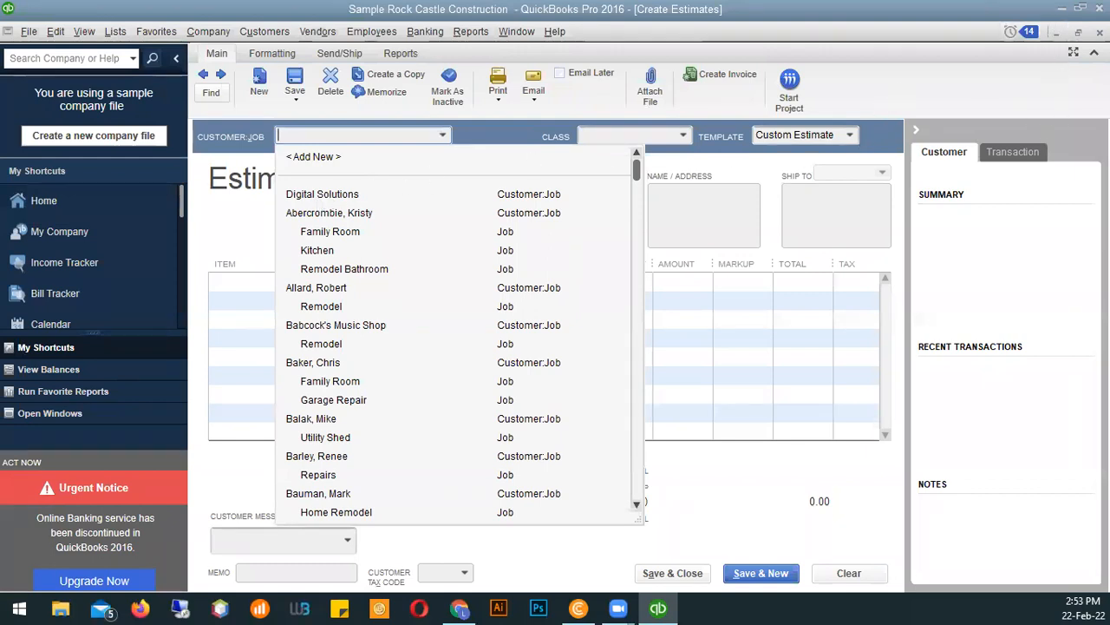
left_click(484, 129)
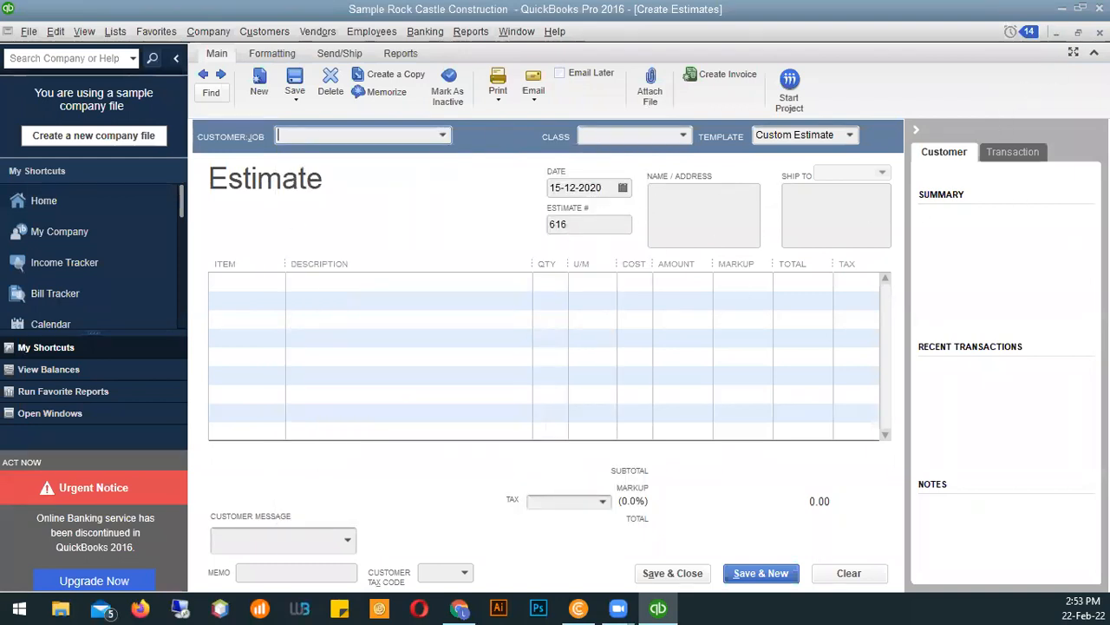
left_click(1100, 33)
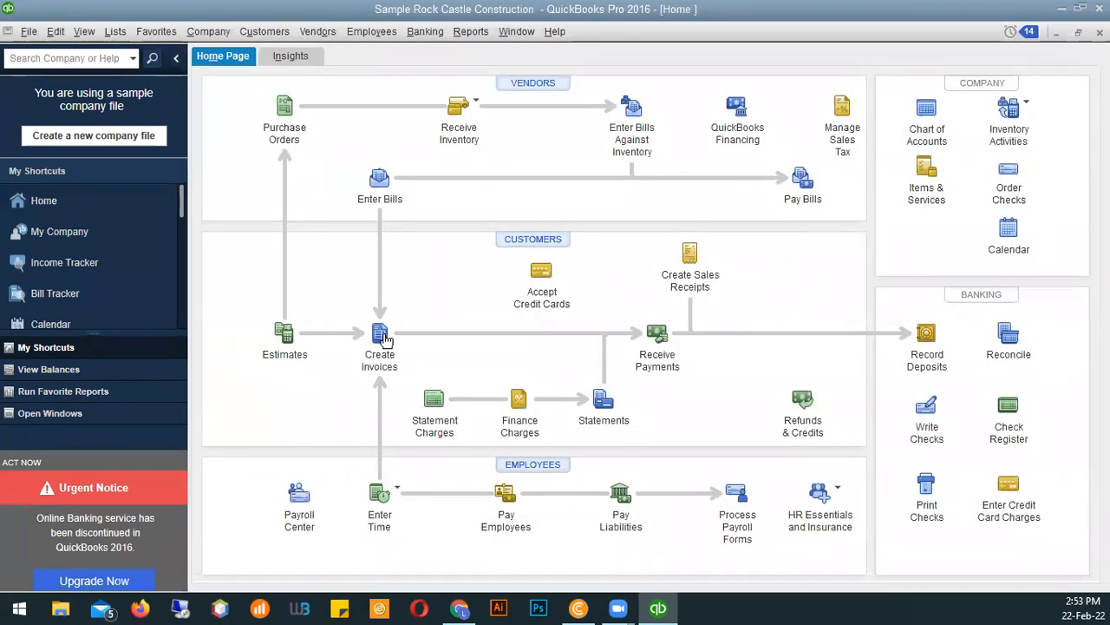
Start a new invoice and assign it to the customer Digital Solutions
left_click(380, 338)
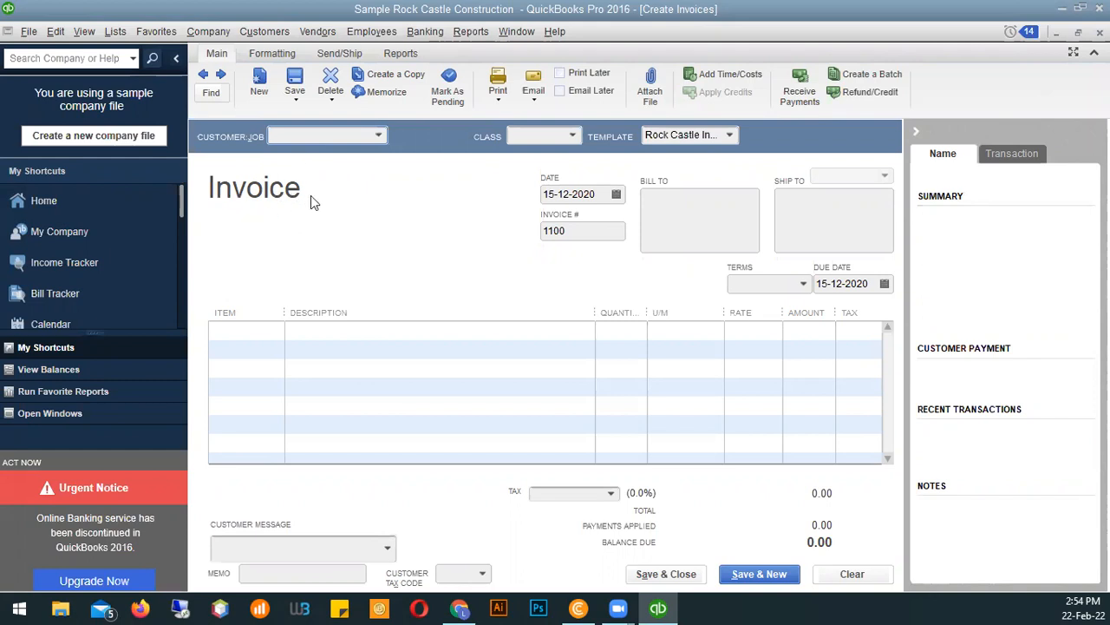
left_click(377, 136)
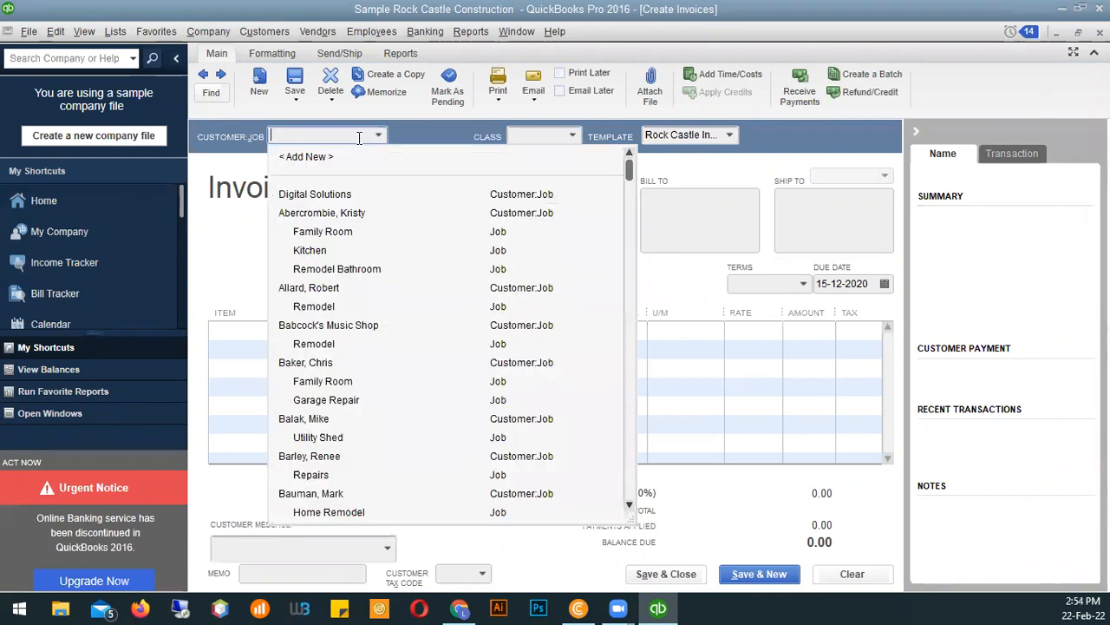
left_click(317, 196)
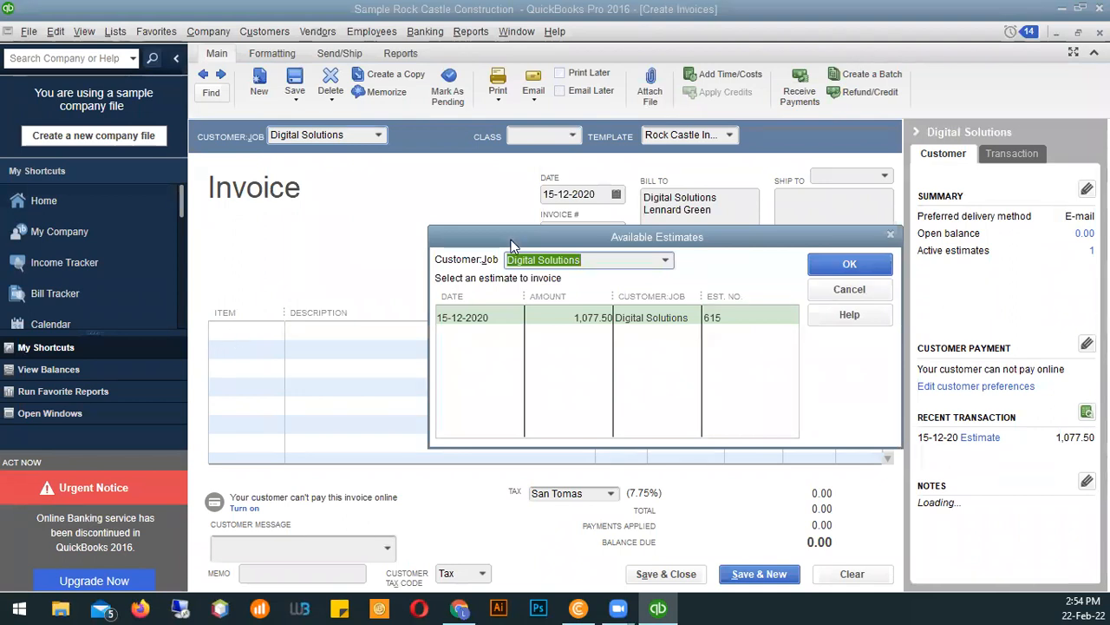
Base the invoice on Digital Solutions' available estimate dated 15-12-2020, including the entire estimate (100%)
left_click_drag(512, 246, 352, 390)
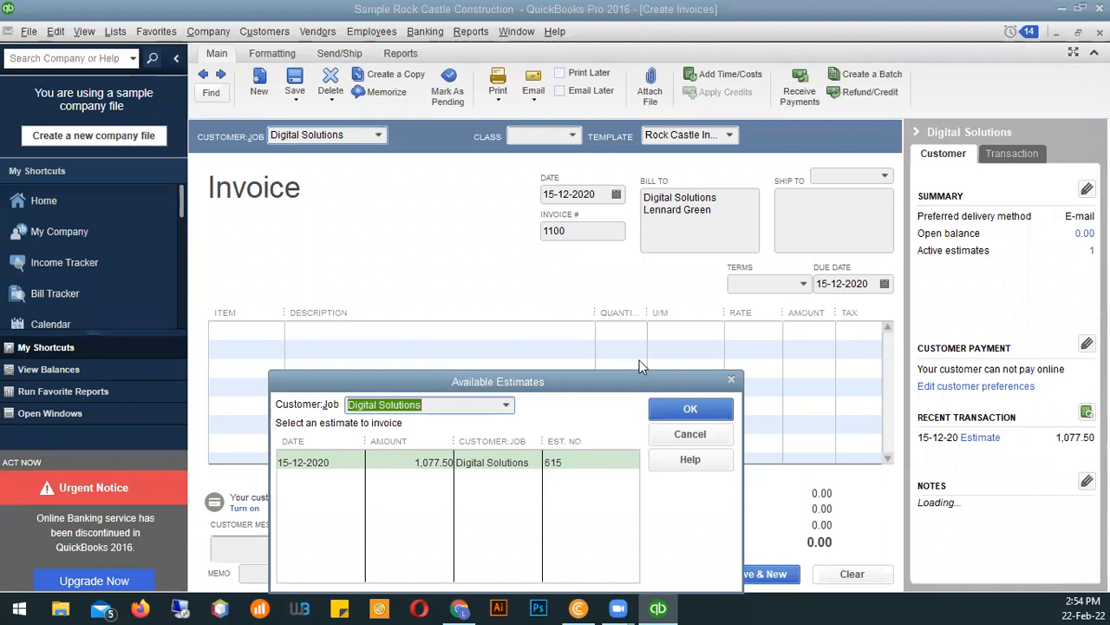
left_click_drag(639, 380, 645, 165)
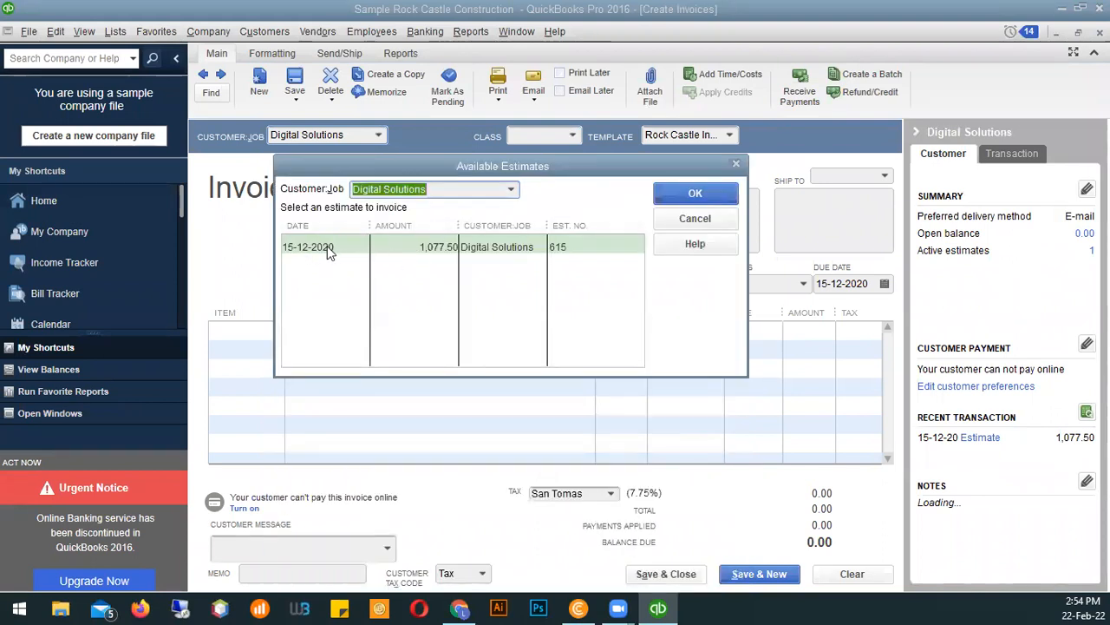
left_click(332, 252)
left_click(685, 194)
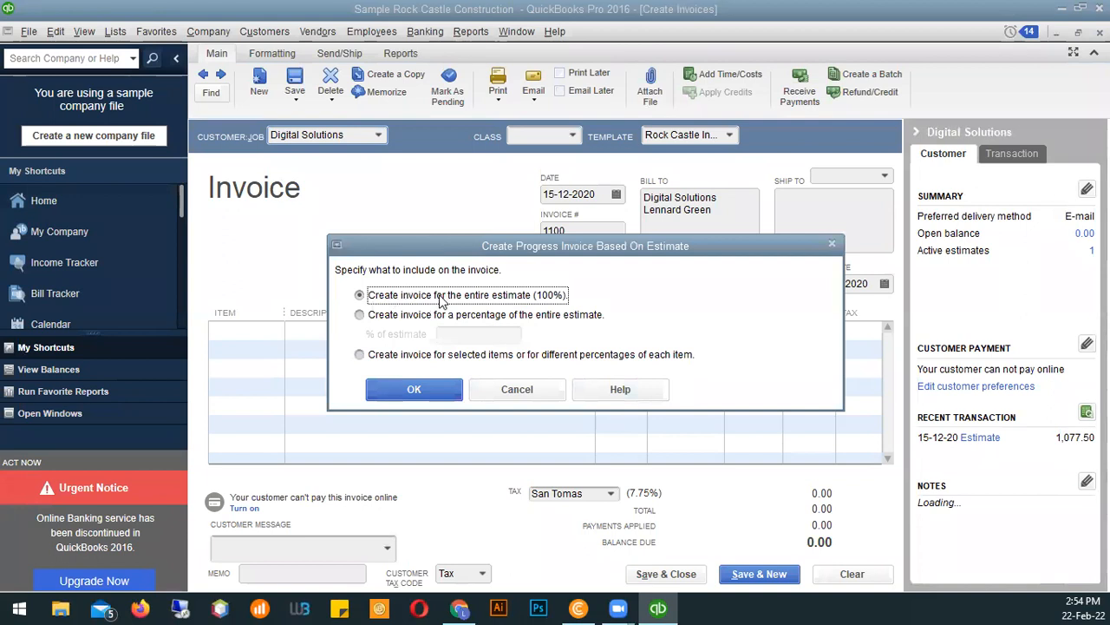
left_click(408, 387)
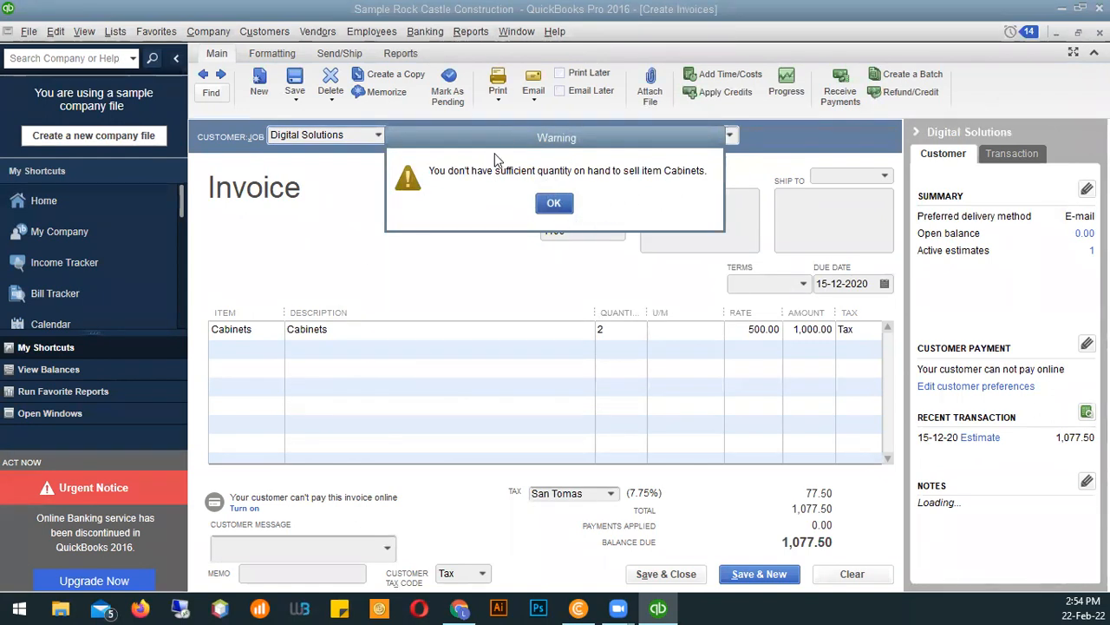
Dismiss the stock warning for the Cabinets item and check its quantity on the invoice line
left_click_drag(498, 139, 493, 172)
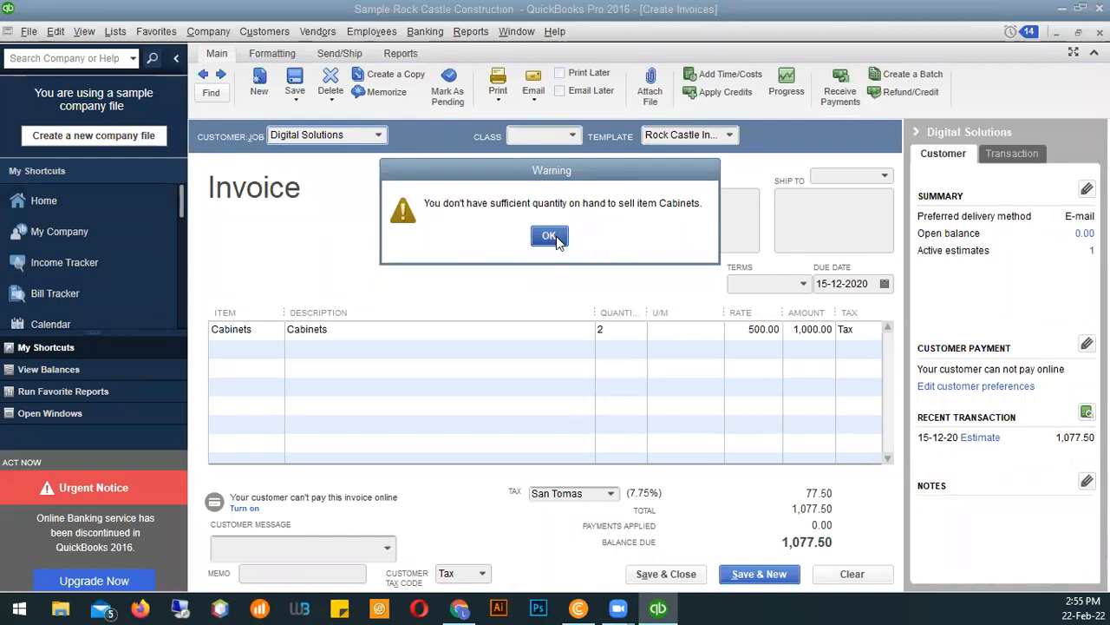
left_click(550, 236)
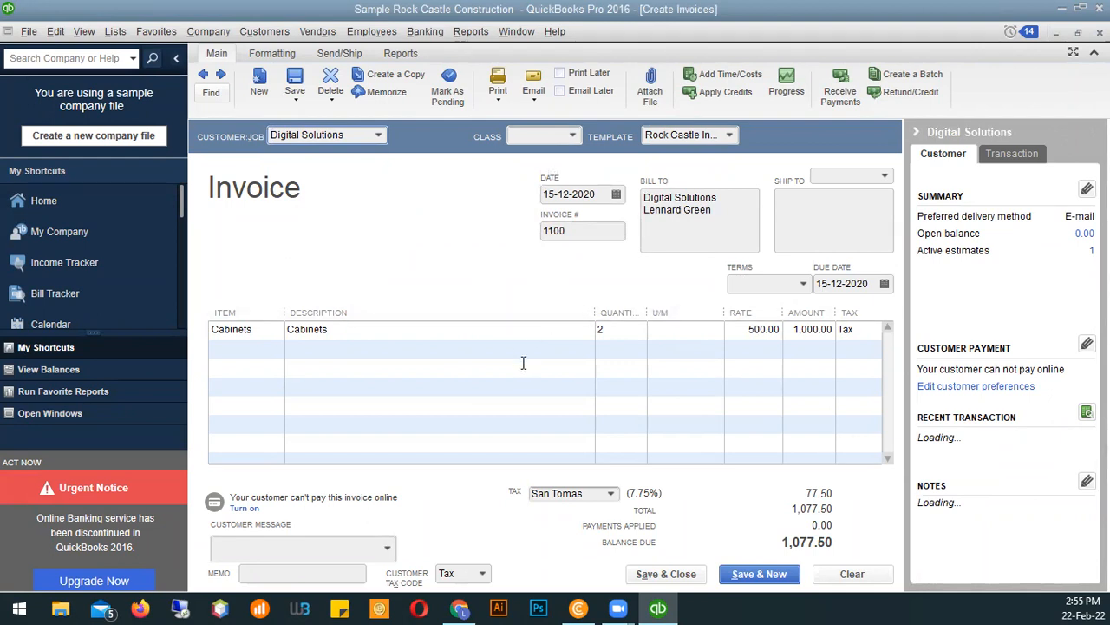
left_click(619, 333)
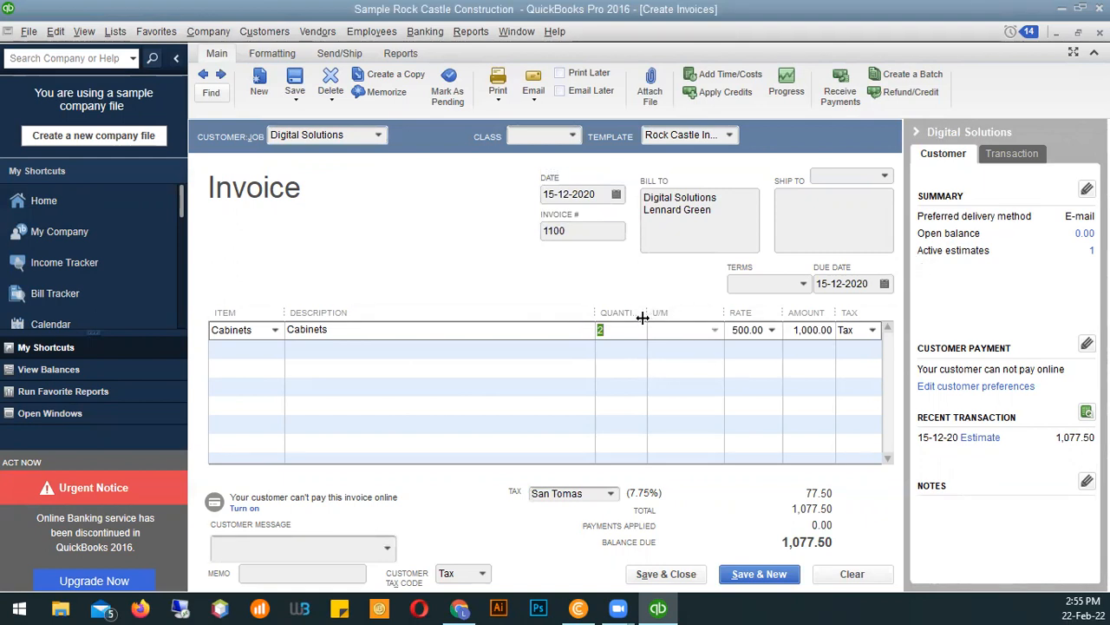
Set the Digital Solutions invoice's due date to 18-12-2020, and save and close the invoice
left_click(844, 284)
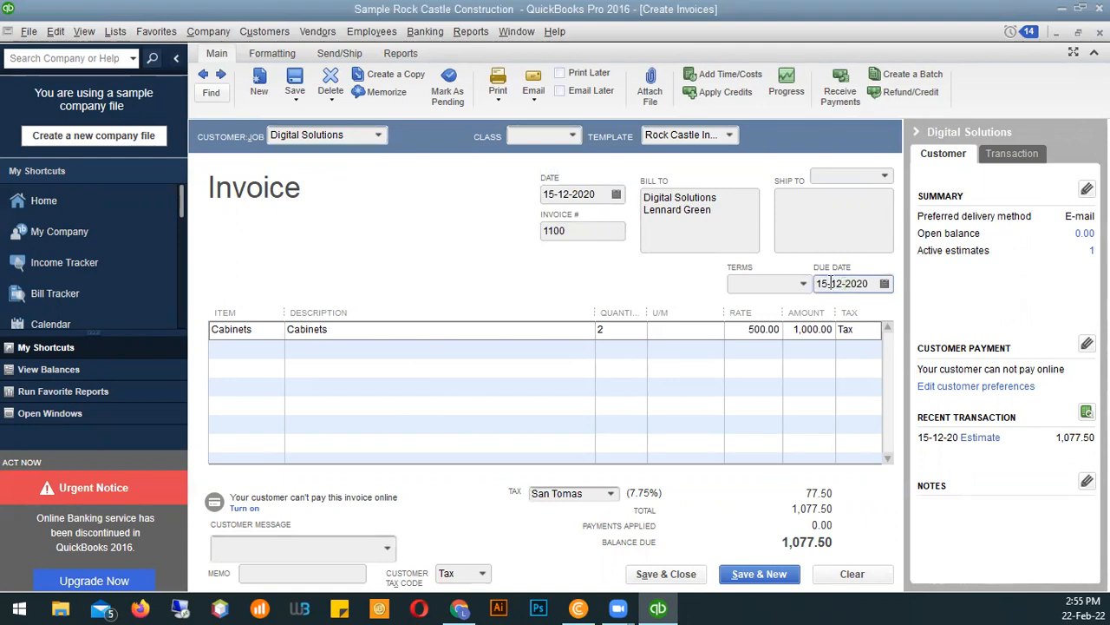
left_click(885, 284)
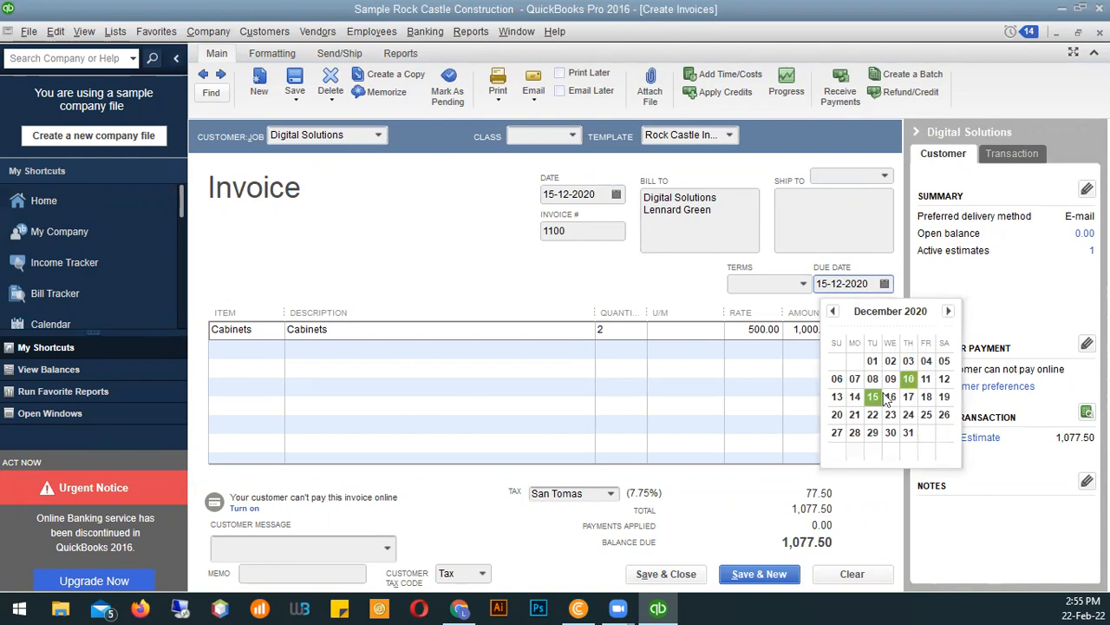
left_click(934, 402)
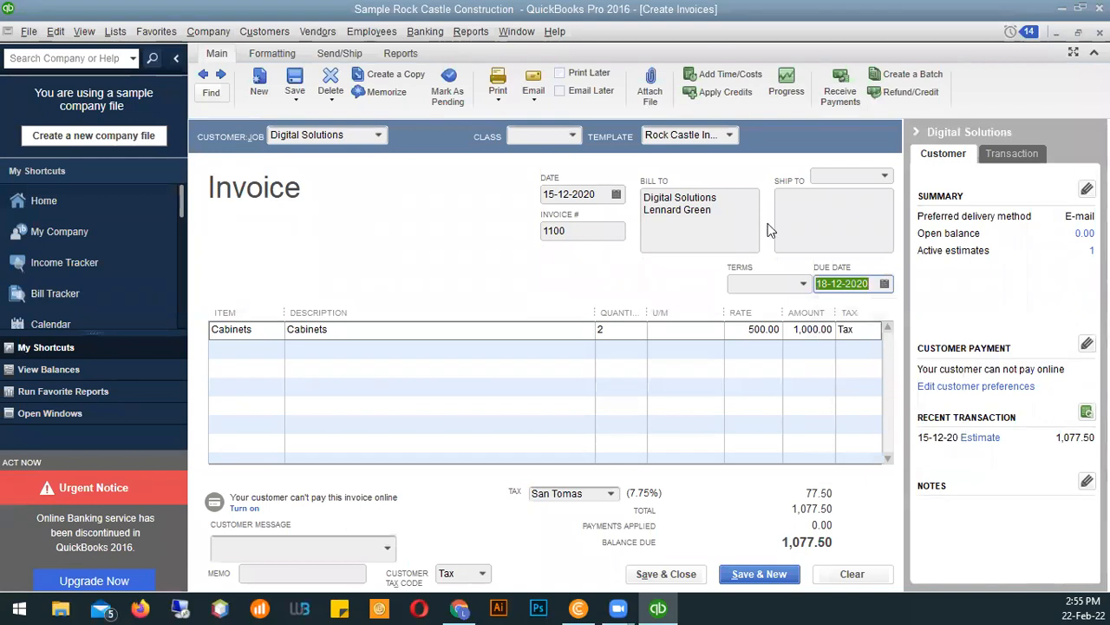
left_click(677, 578)
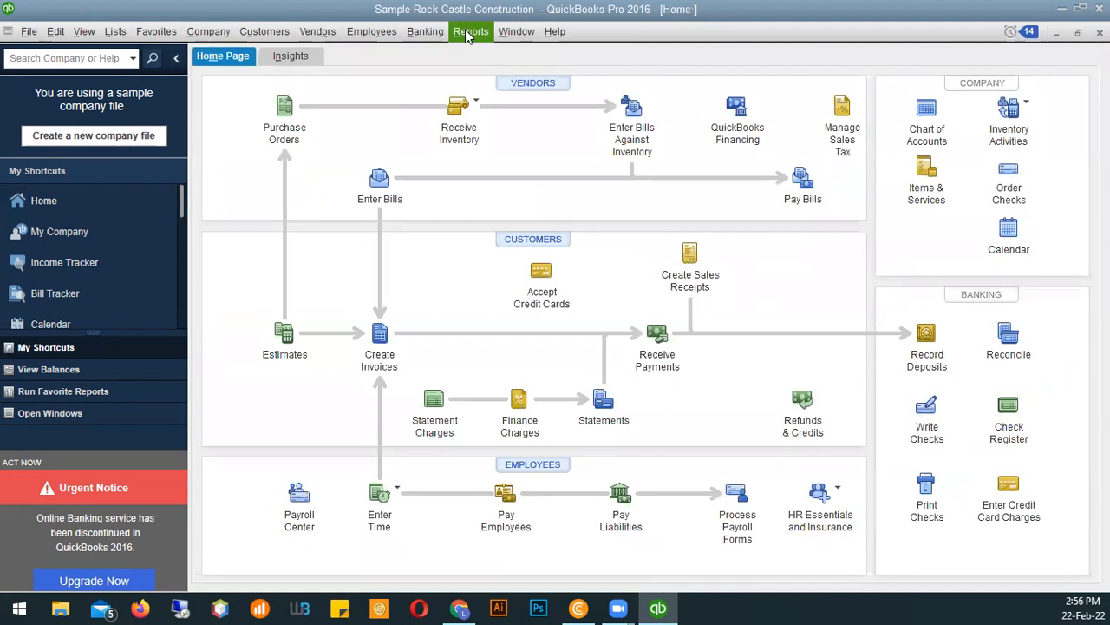
Open the Customer Center and check the estimate and invoice recorded for Digital Solutions
left_click(265, 32)
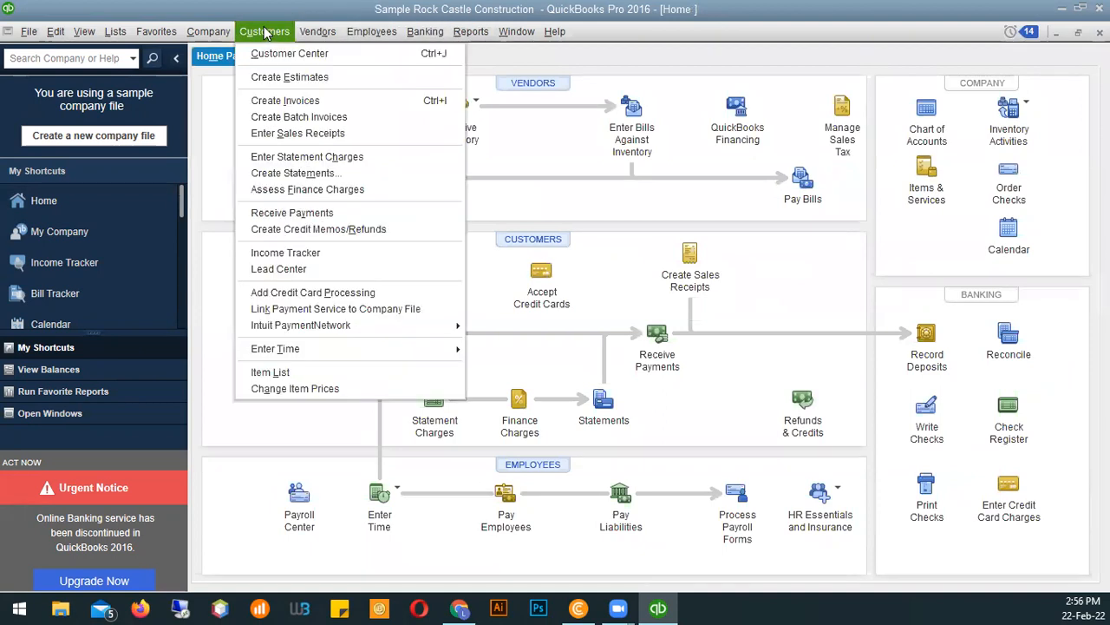
left_click(299, 54)
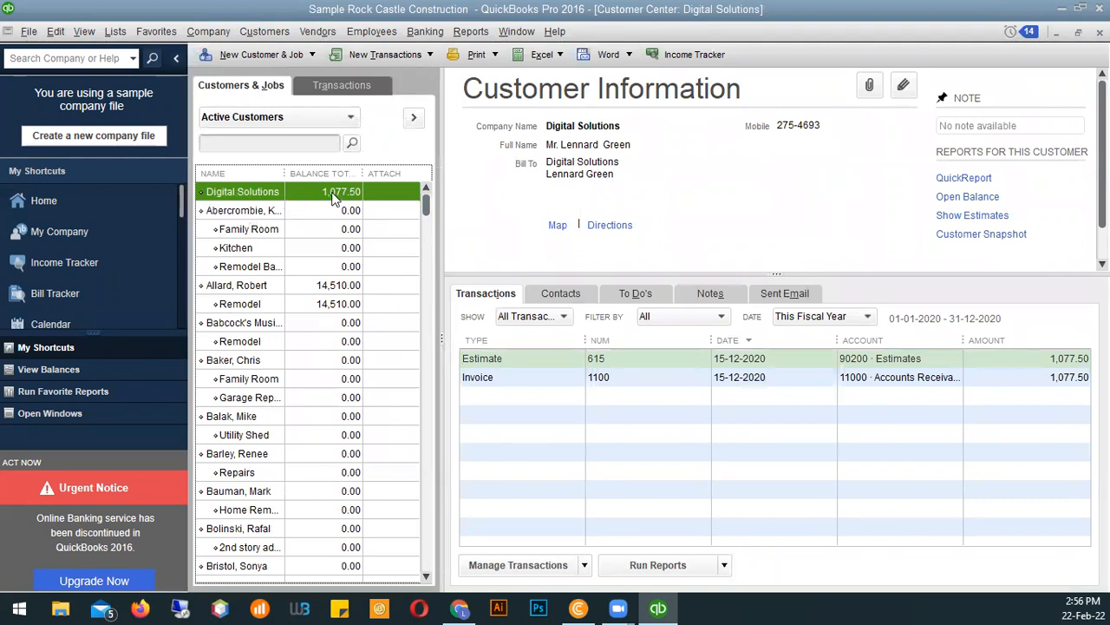
left_click(489, 357)
left_click(491, 375)
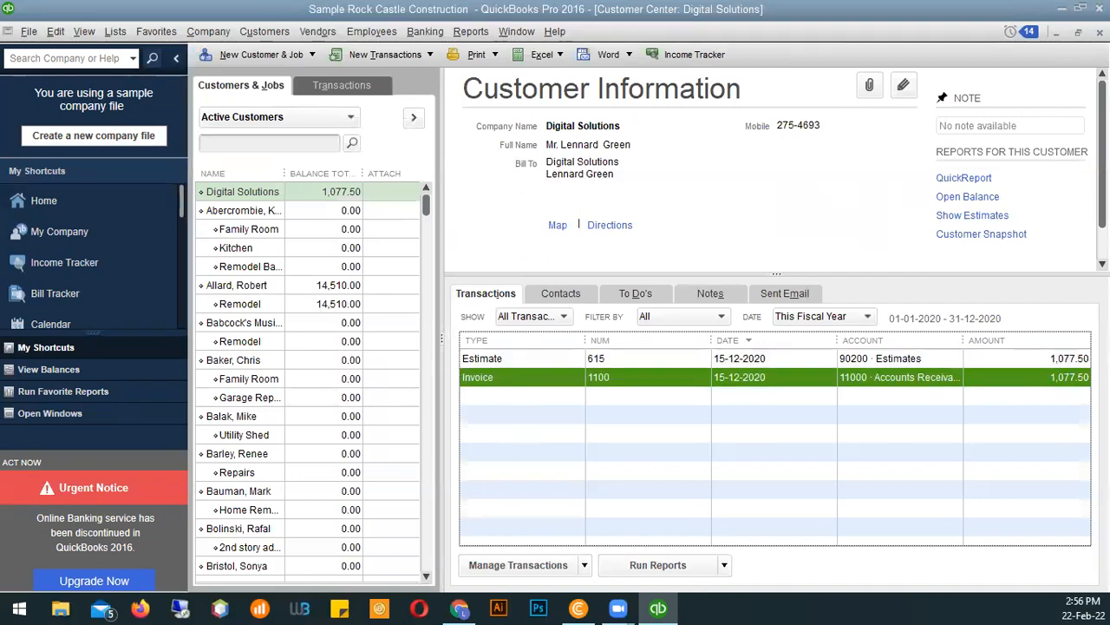